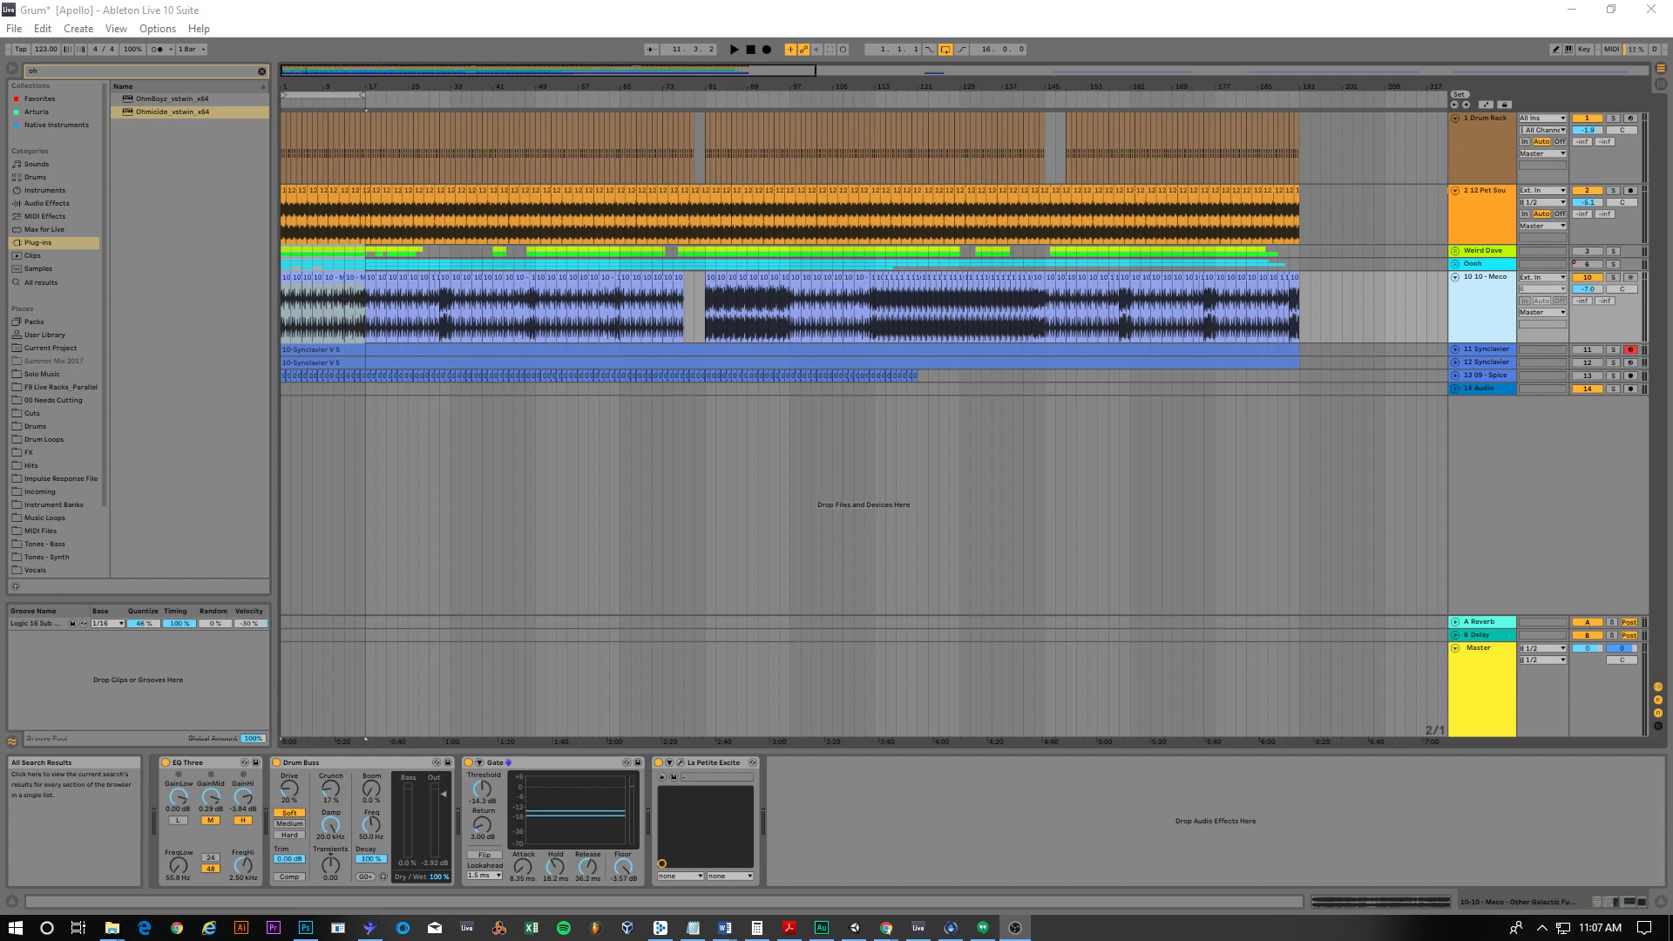
Step: Clear the browser search and add a Compressor after EQ Eight on the 12 Pet Sounds track
left_click(59, 192)
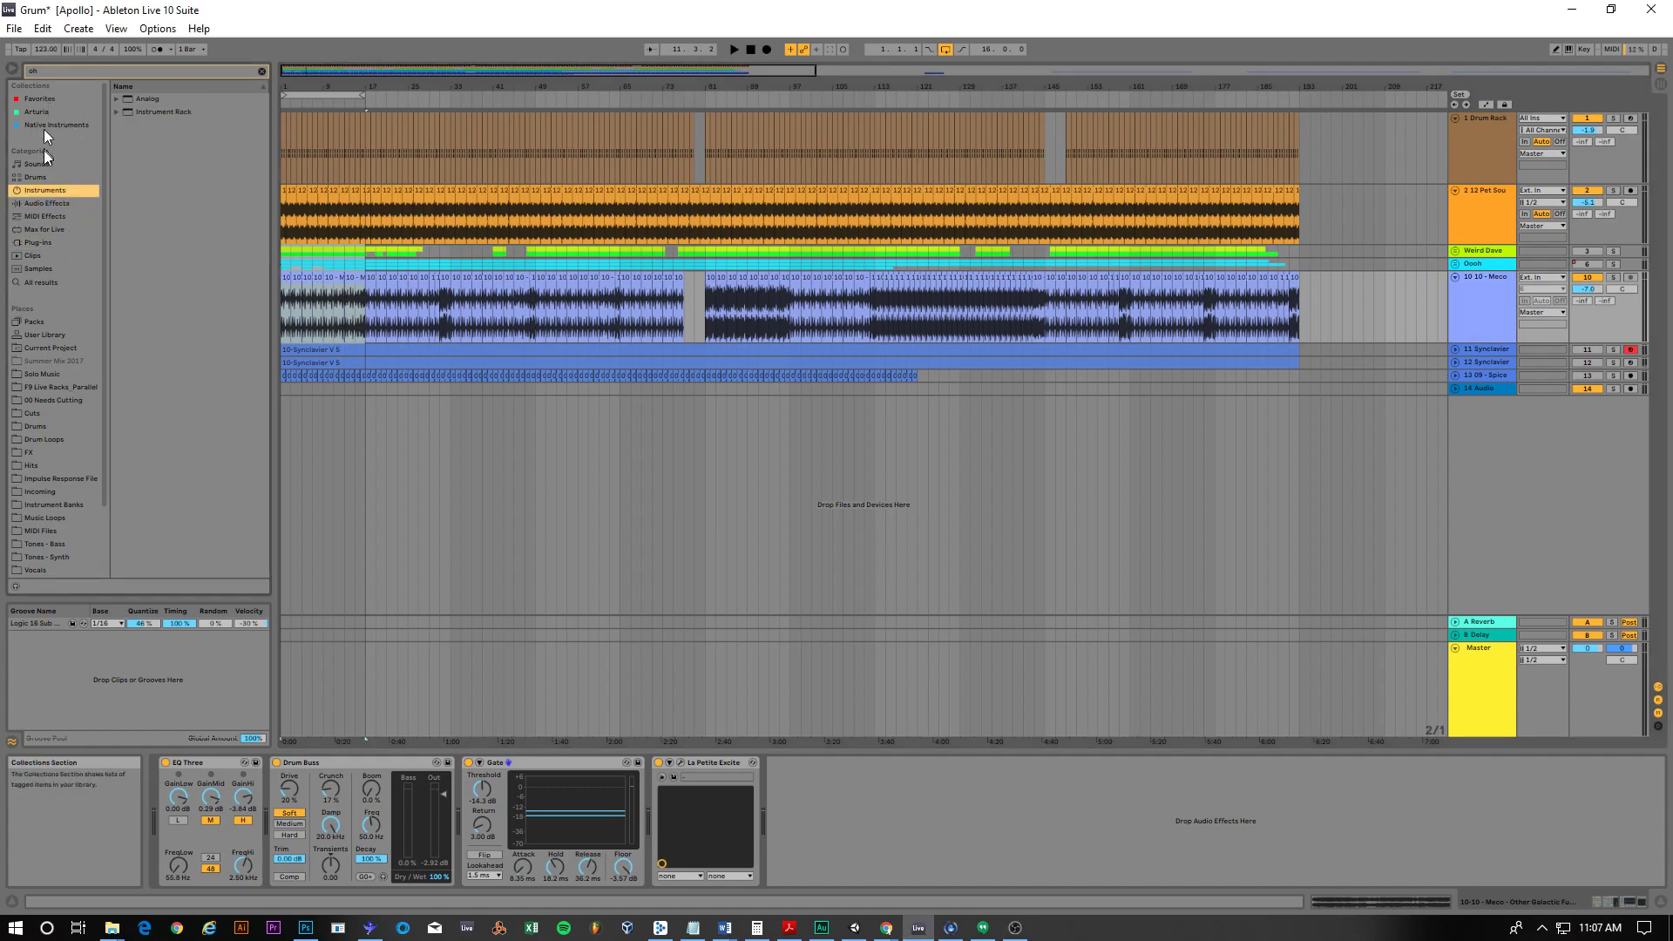
left_click(263, 71)
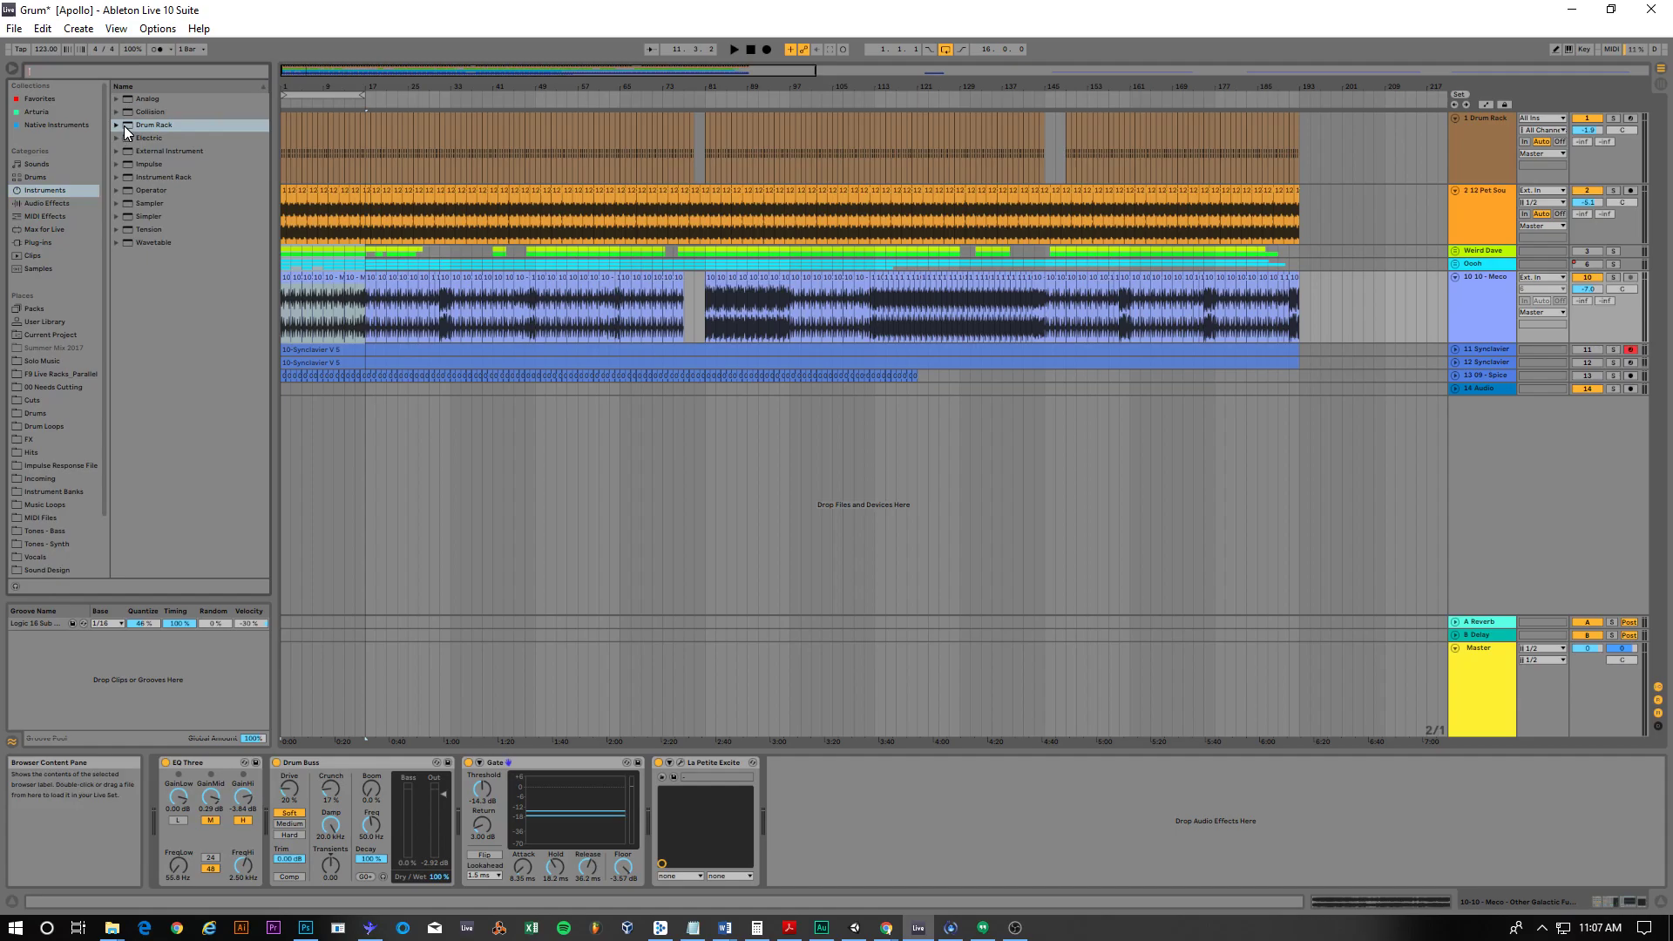
left_click(45, 205)
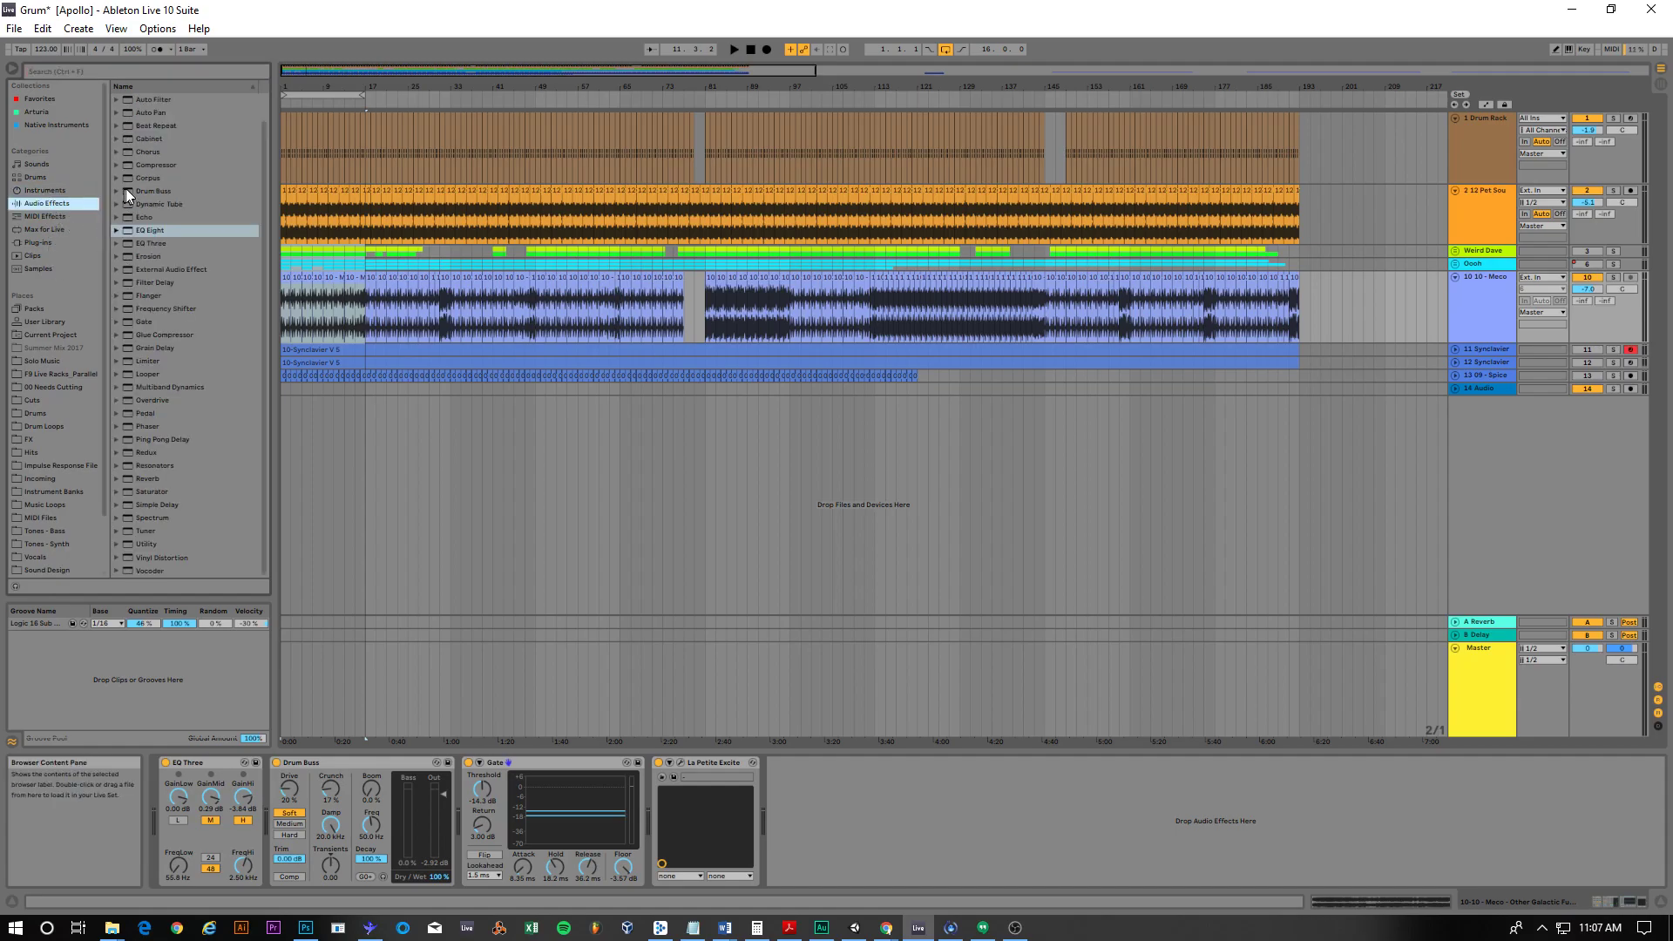
left_click_drag(146, 165, 832, 851)
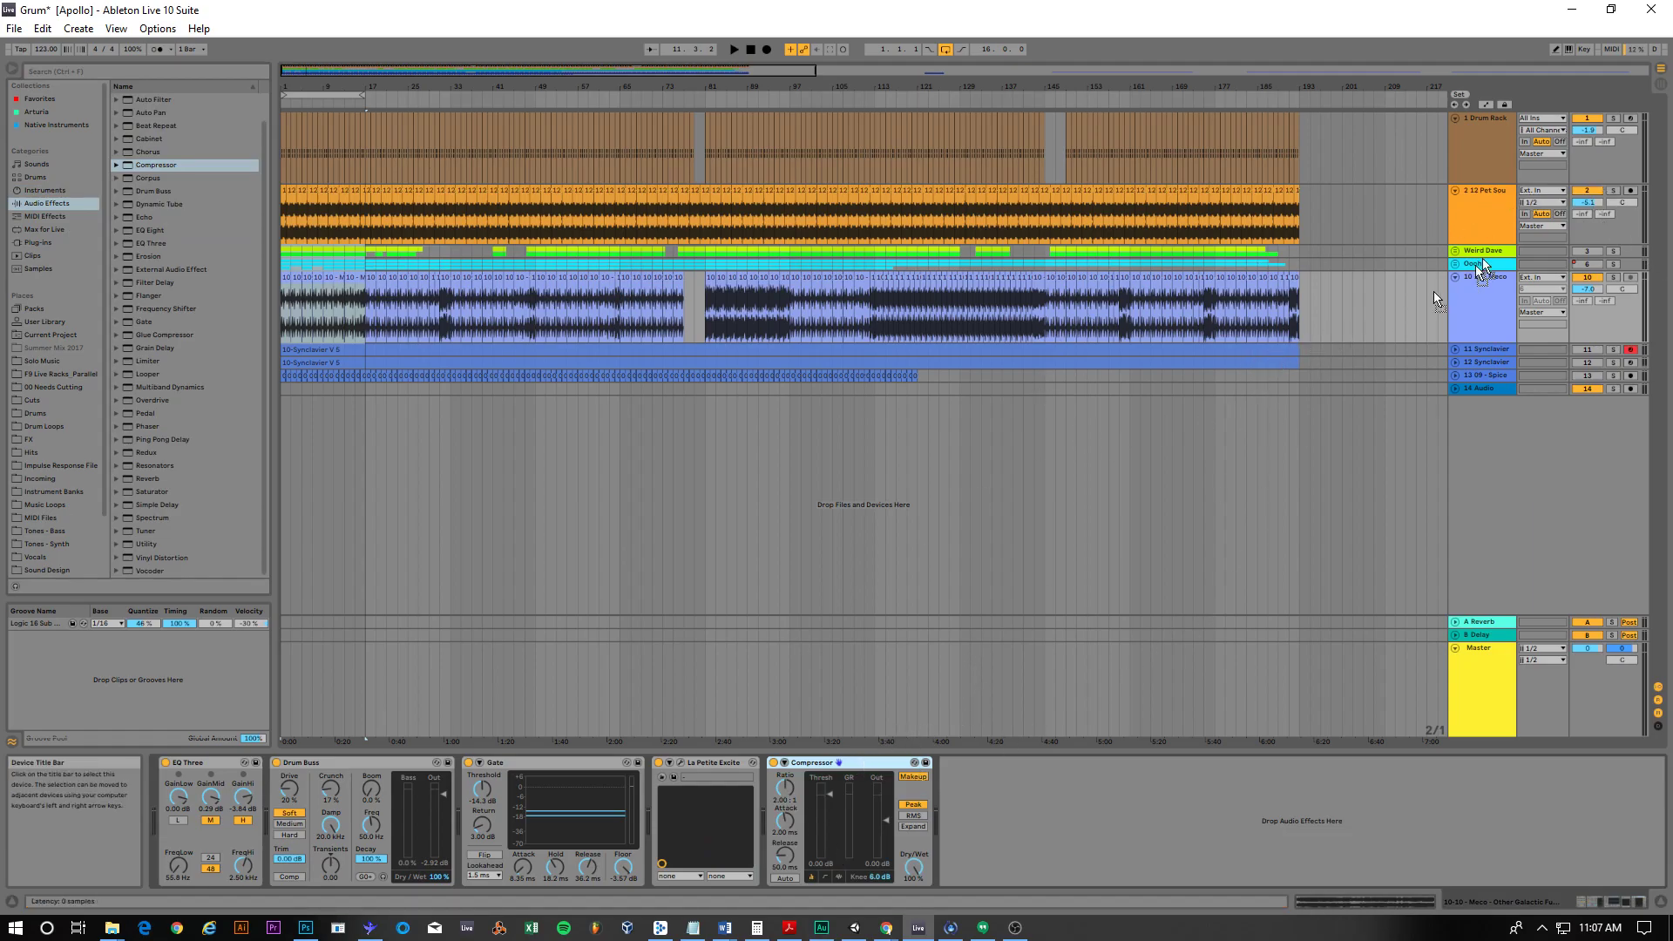
left_click(1408, 193)
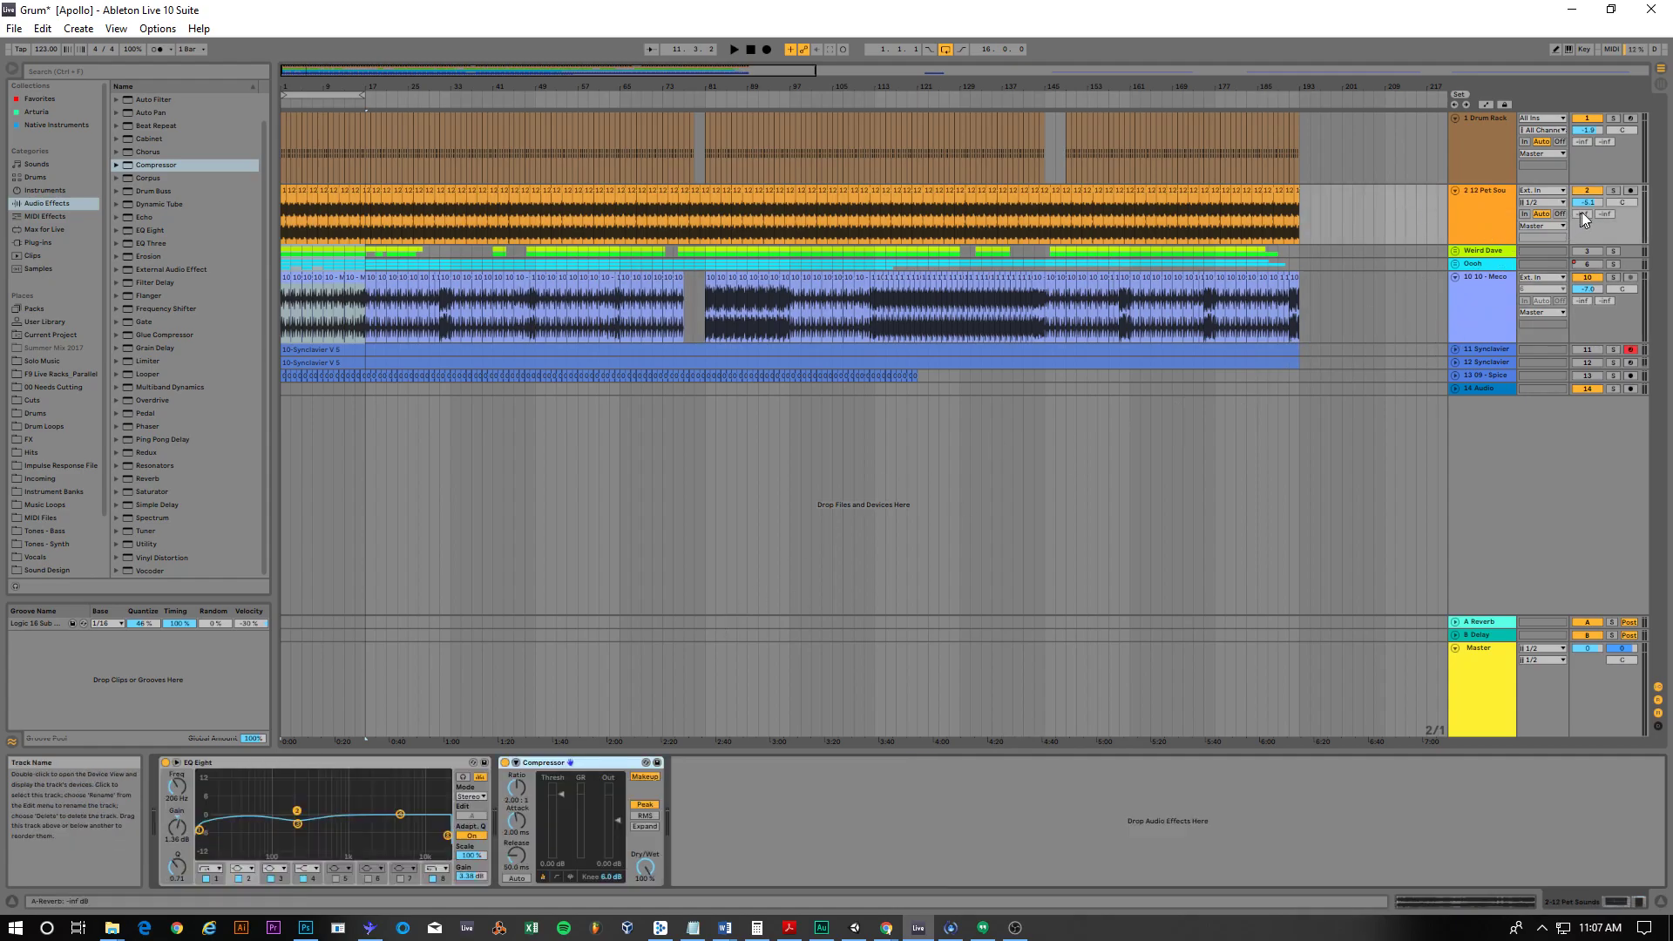
Step: Solo the 12 Pet Sounds and Drum Rack tracks and play them together briefly
left_click(1612, 189)
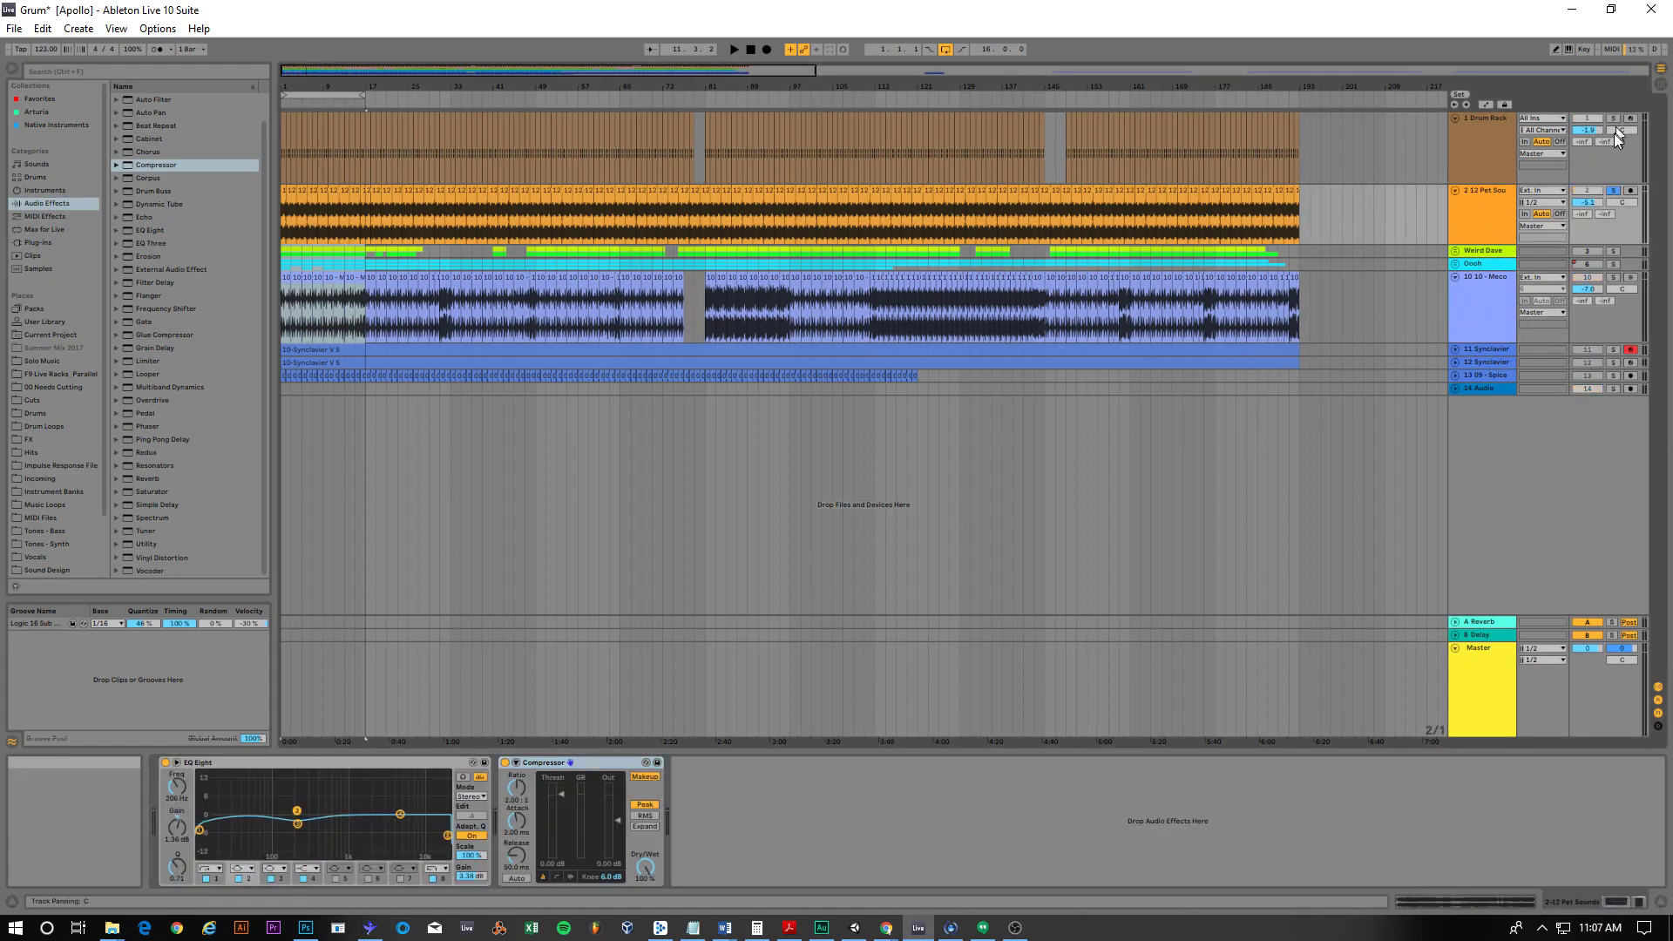
left_click(1614, 118)
key("space")
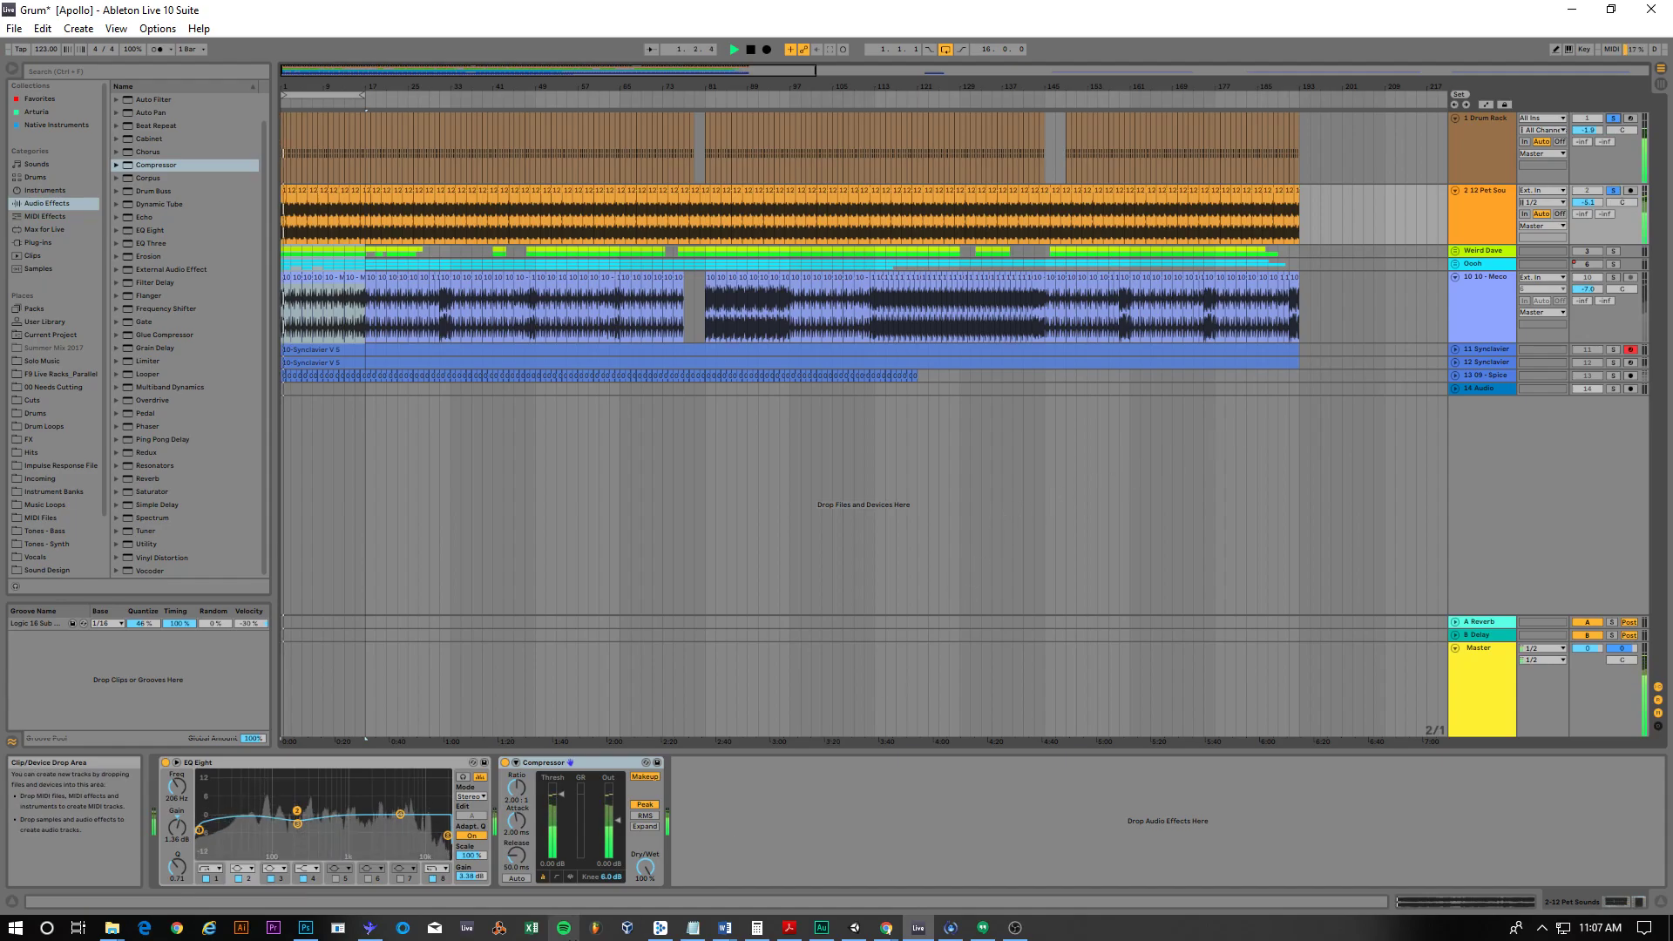
key("space")
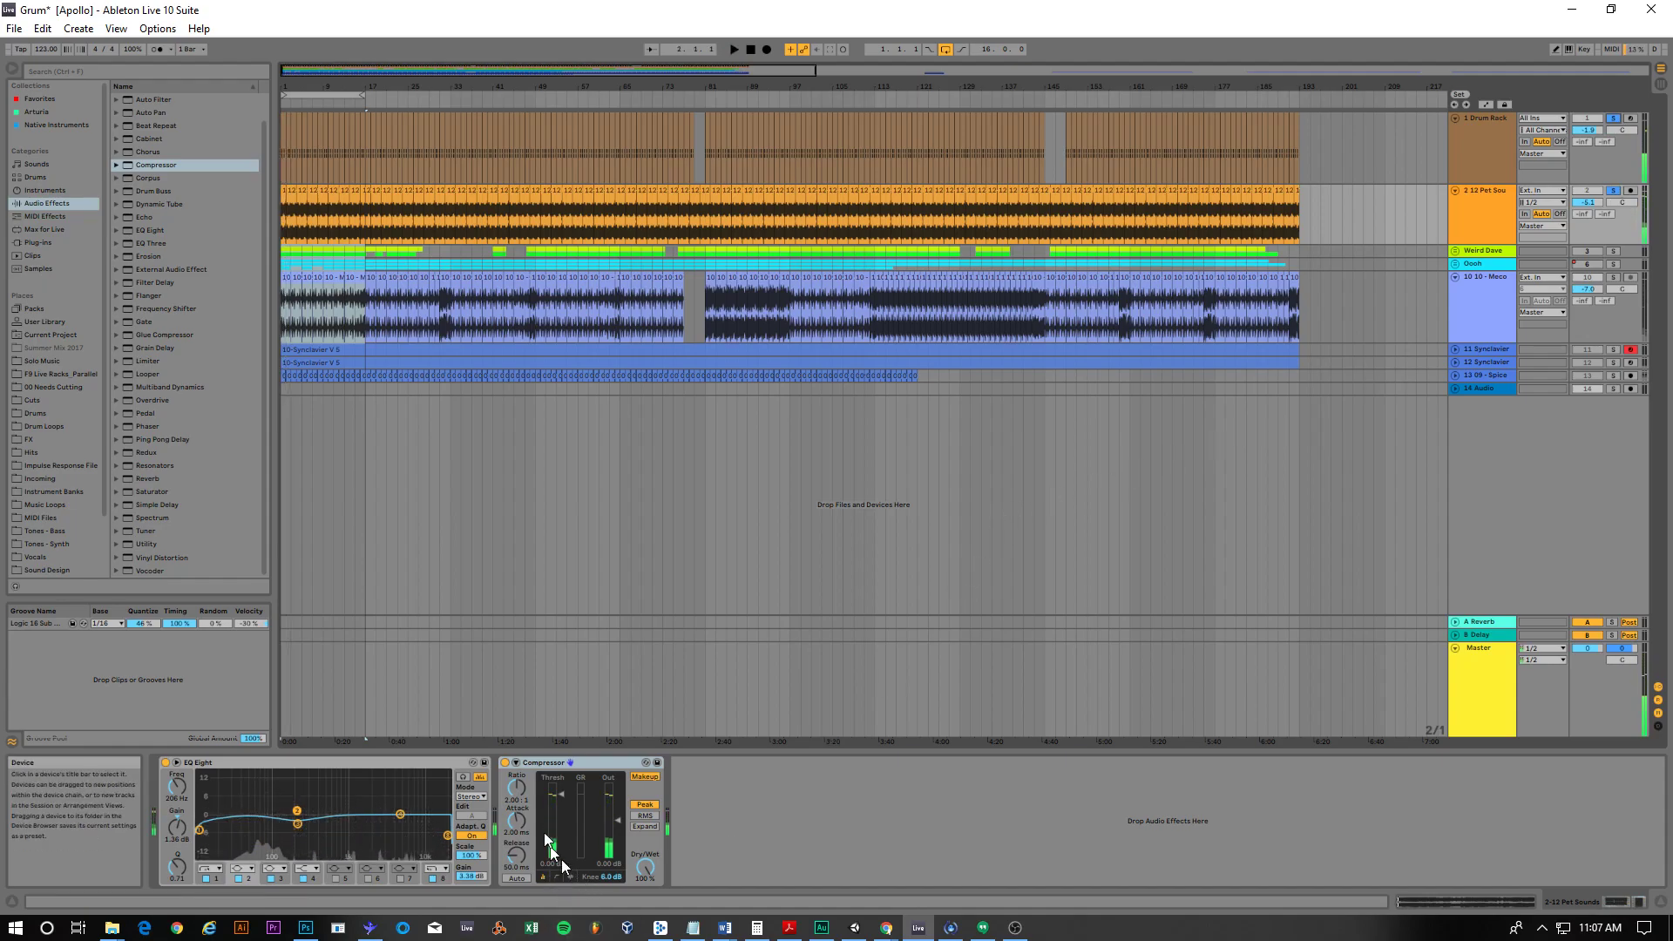
Step: Clear the two solos, then solo only the 12 Pet Sounds track and listen to it
left_click(1612, 190)
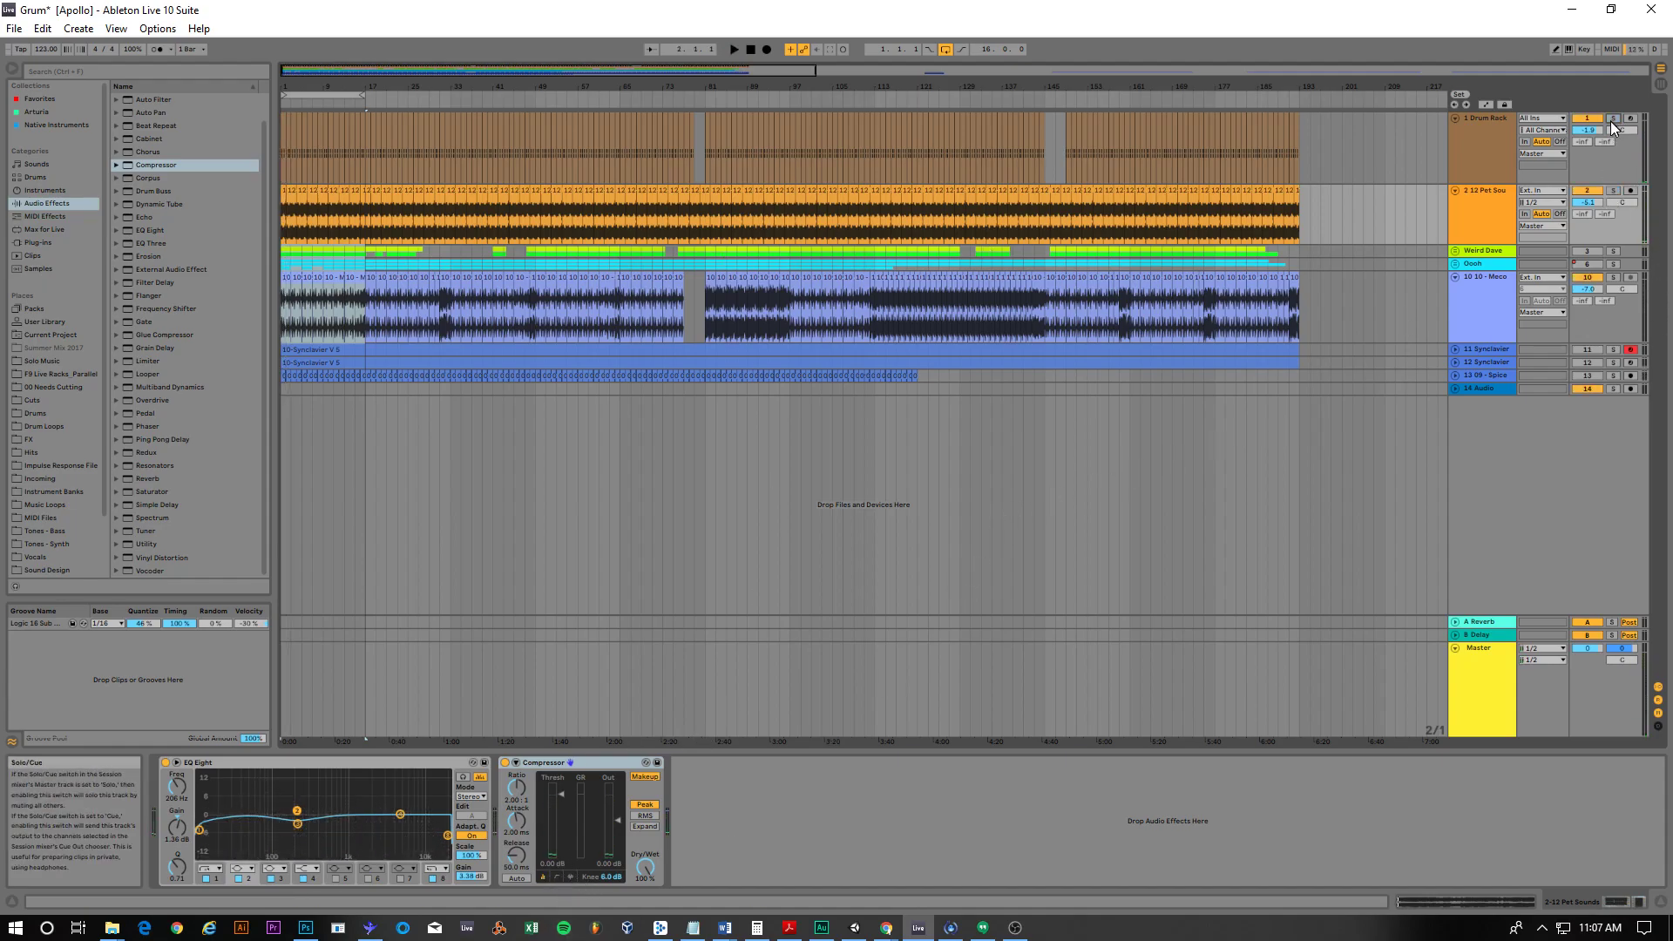
left_click(1613, 118)
key("space")
left_click(1613, 190)
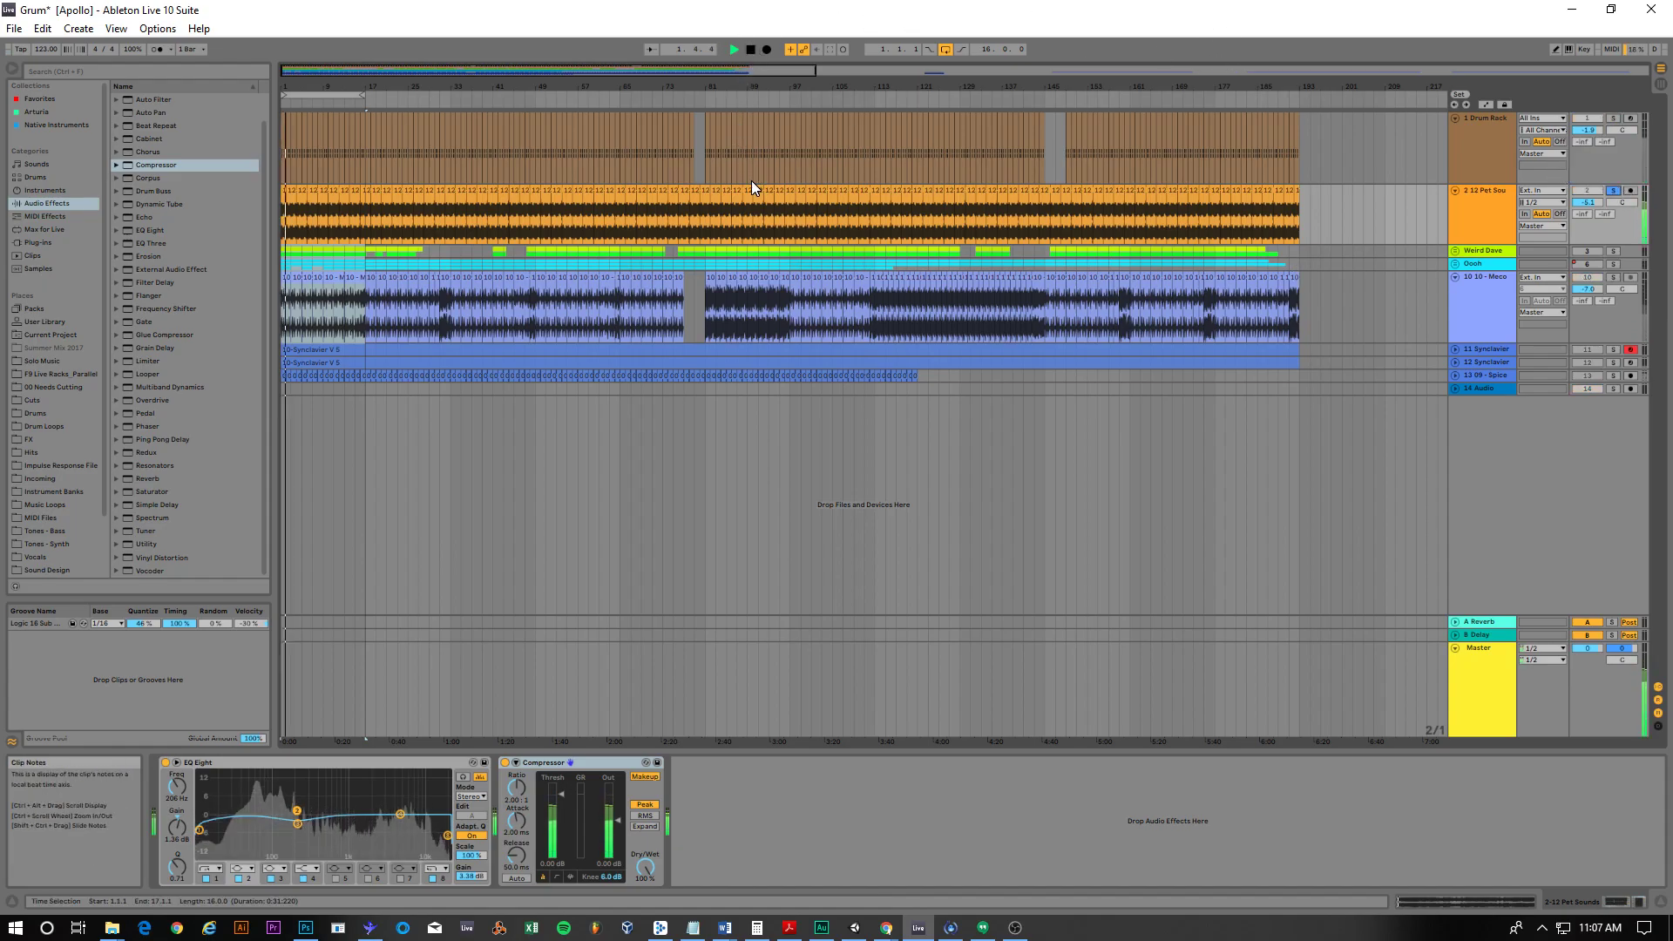
key("space")
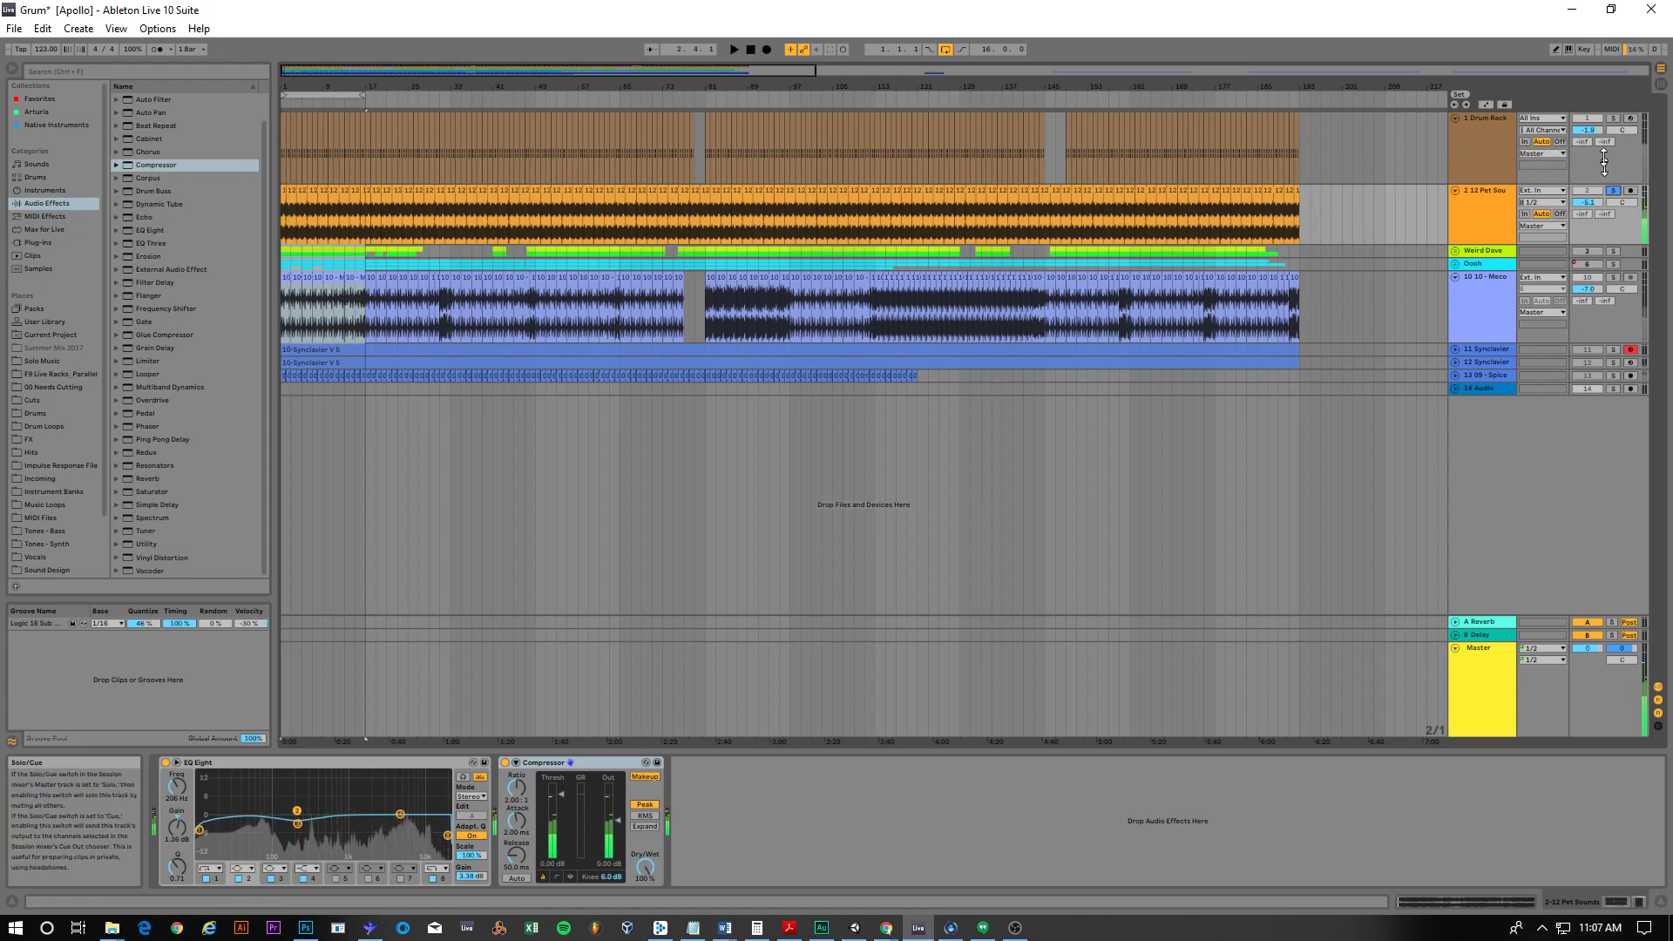
Step: Solo only the Drum Rack track and listen to its opening beats
left_click(1613, 117)
key("space")
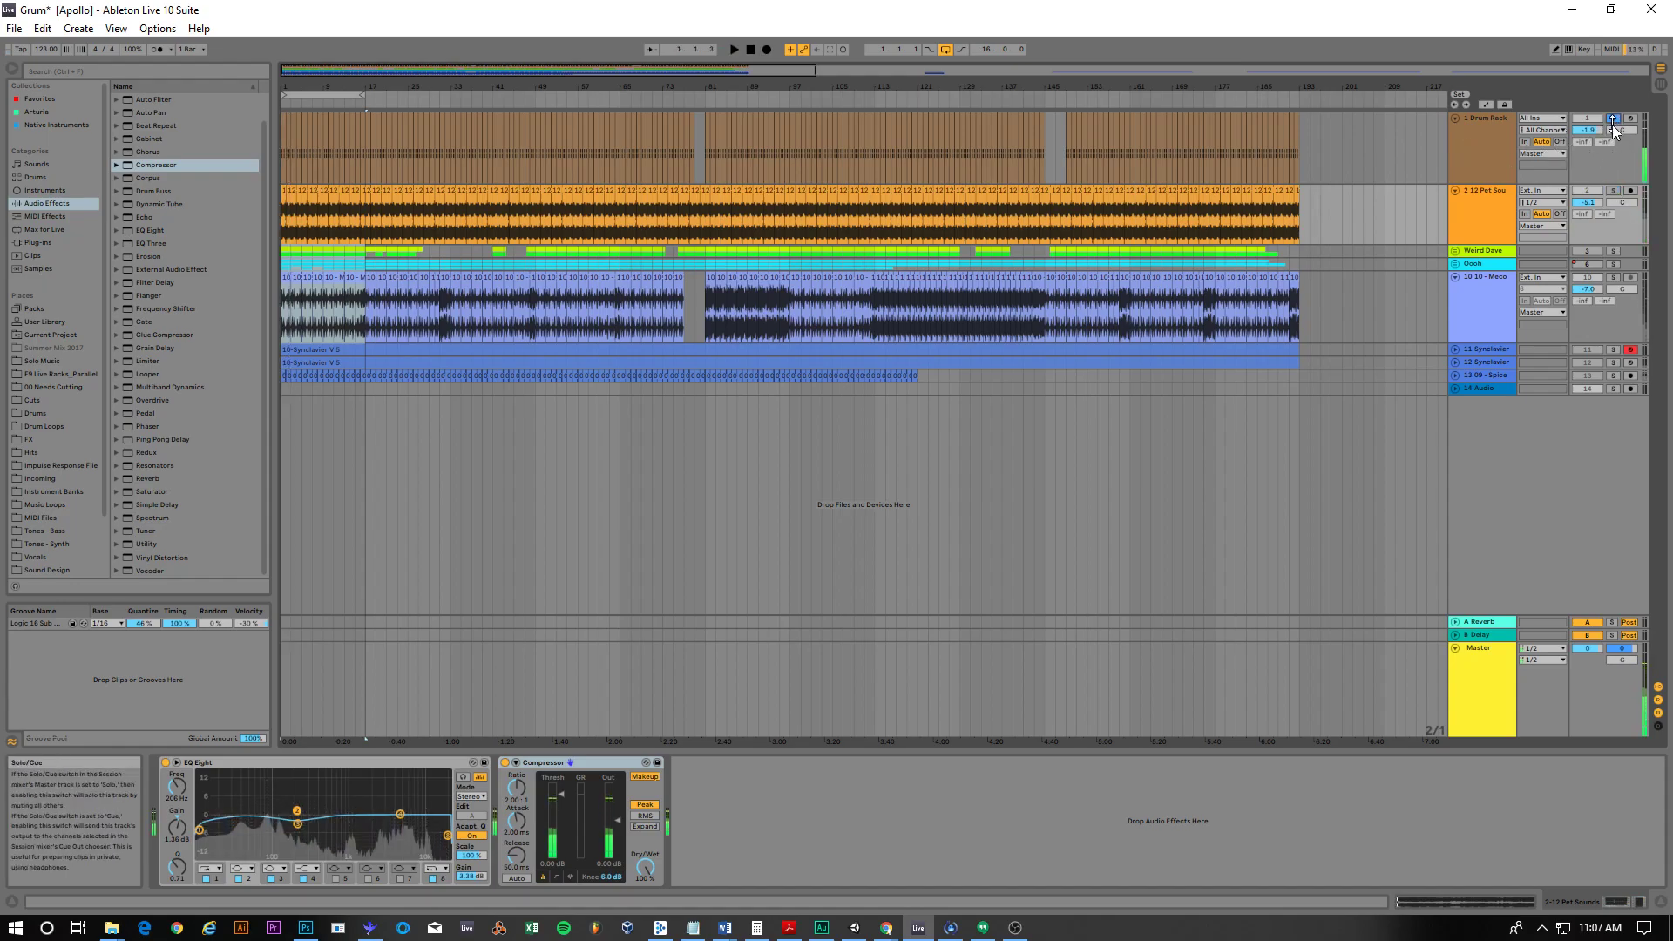
key("space")
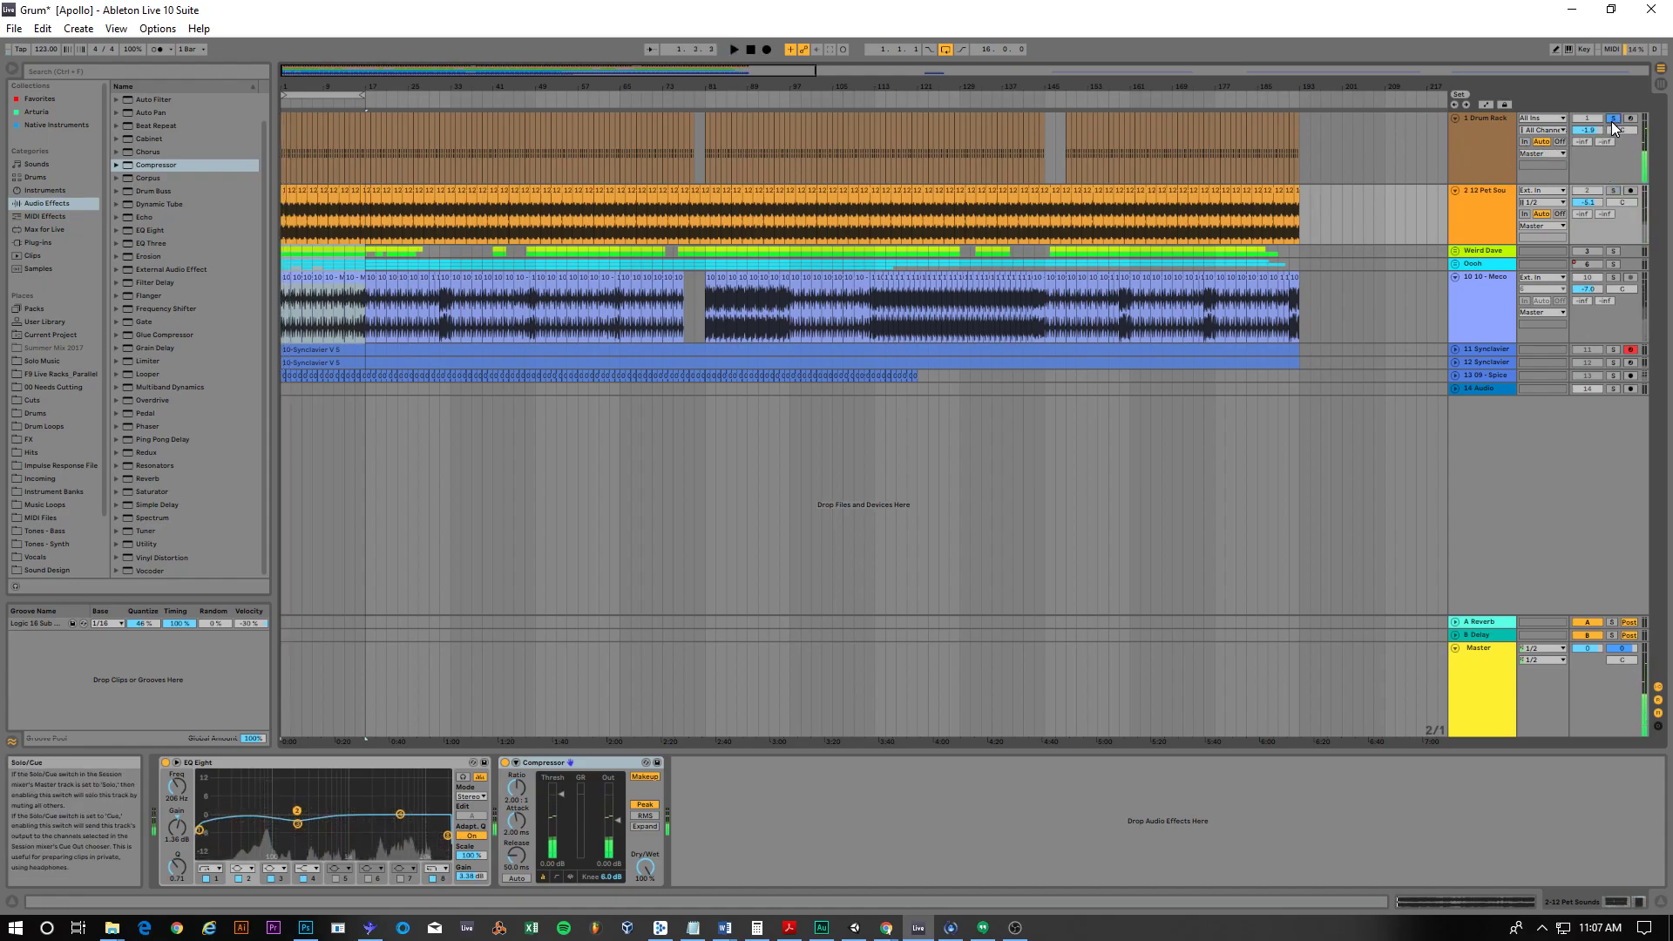
Step: Solo 12 Pet Sounds and set its Compressor's external sidechain source to 1-Drum Rack, Post FX
left_click(1613, 190)
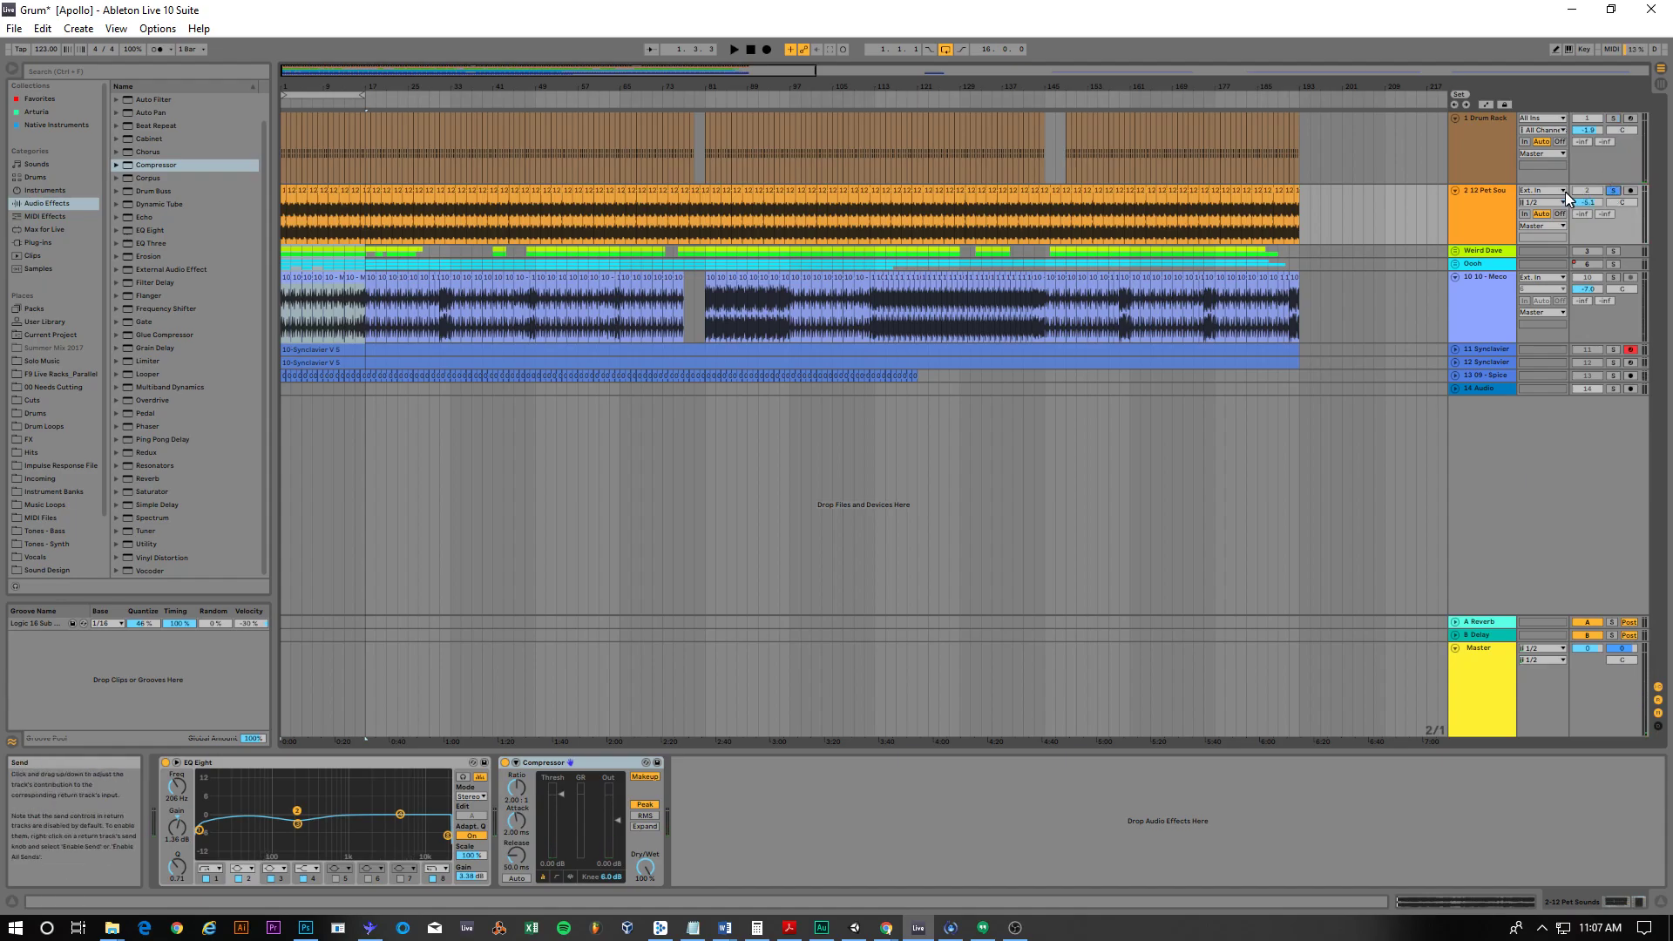
left_click(1483, 197)
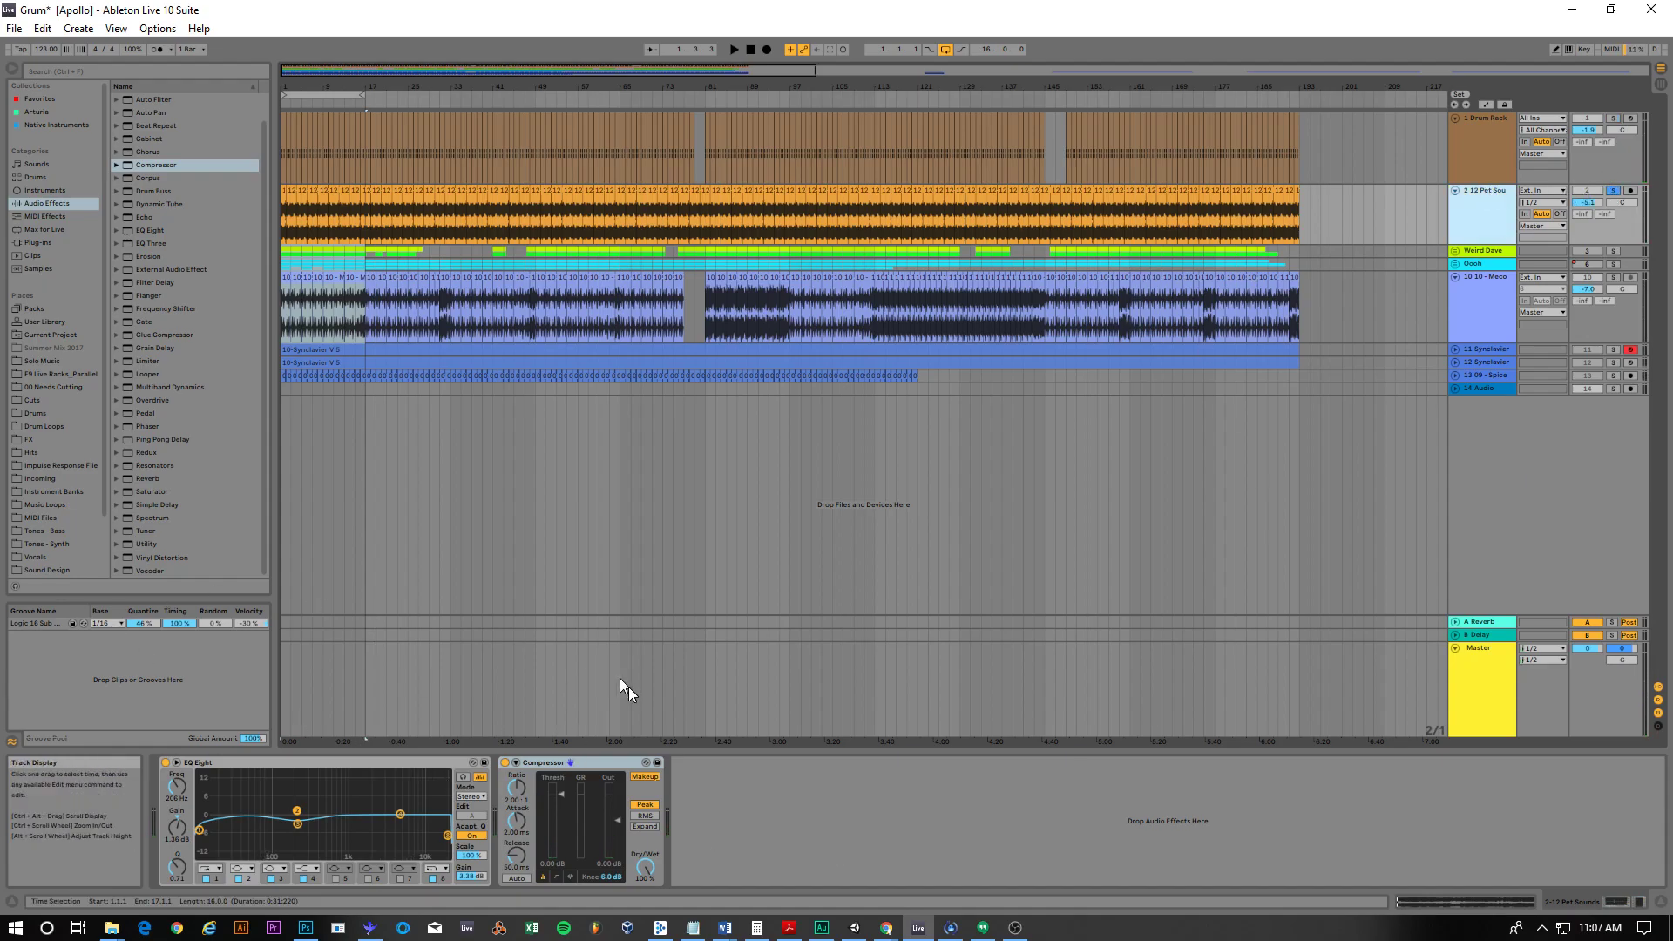
left_click(515, 763)
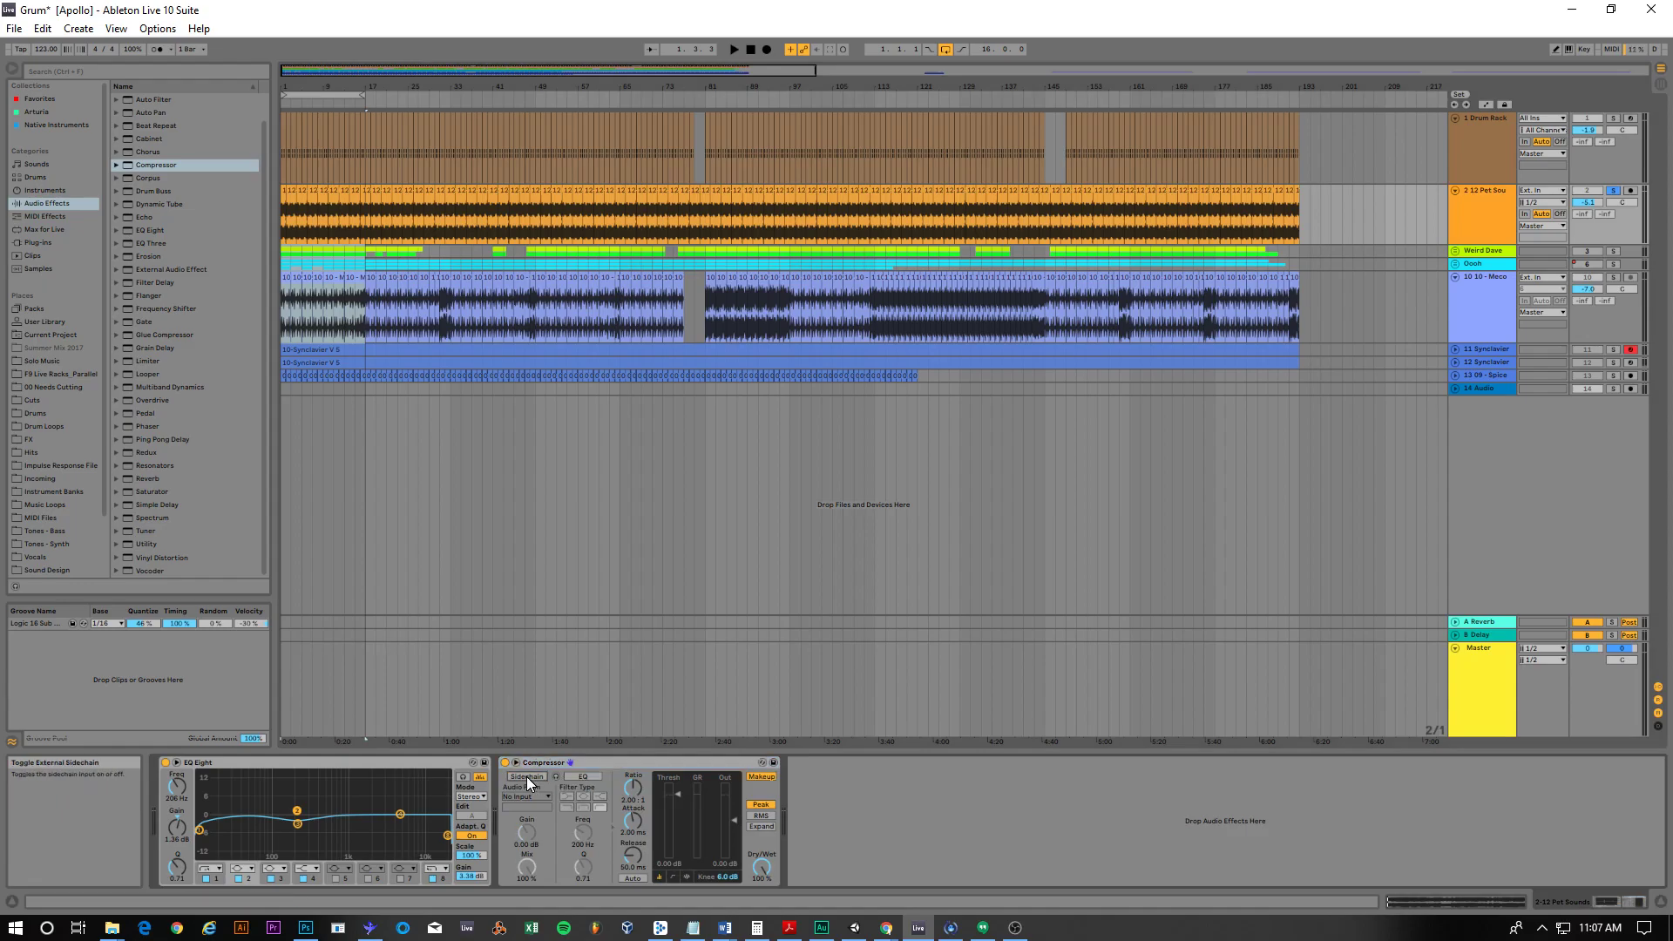
left_click(546, 795)
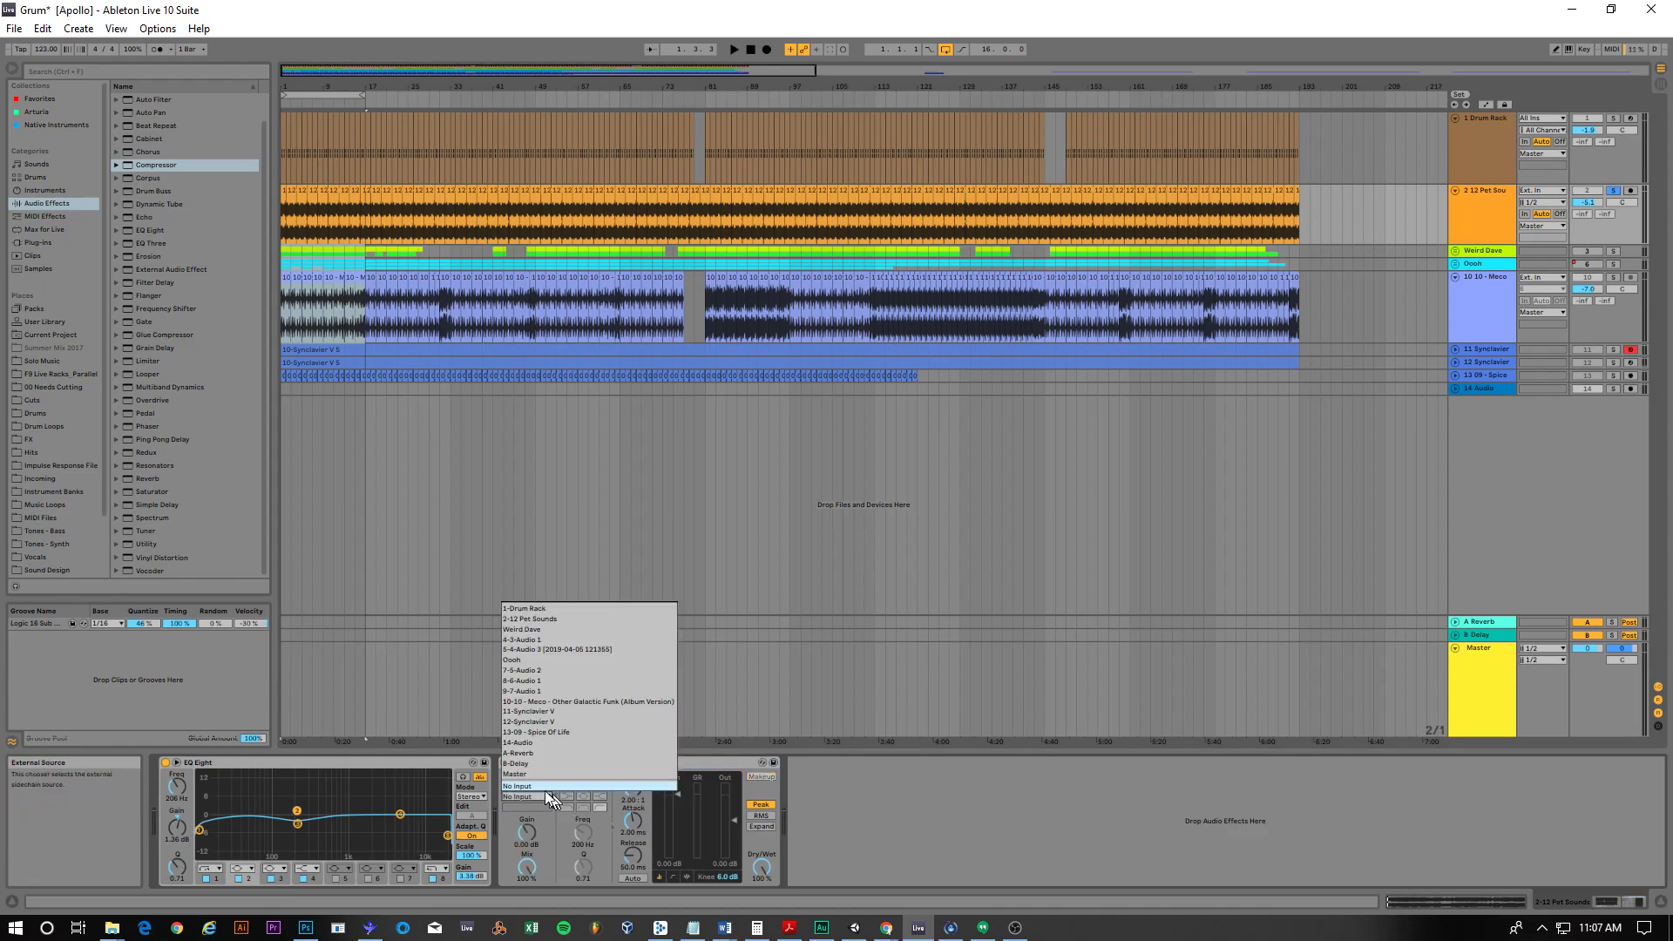
left_click(567, 609)
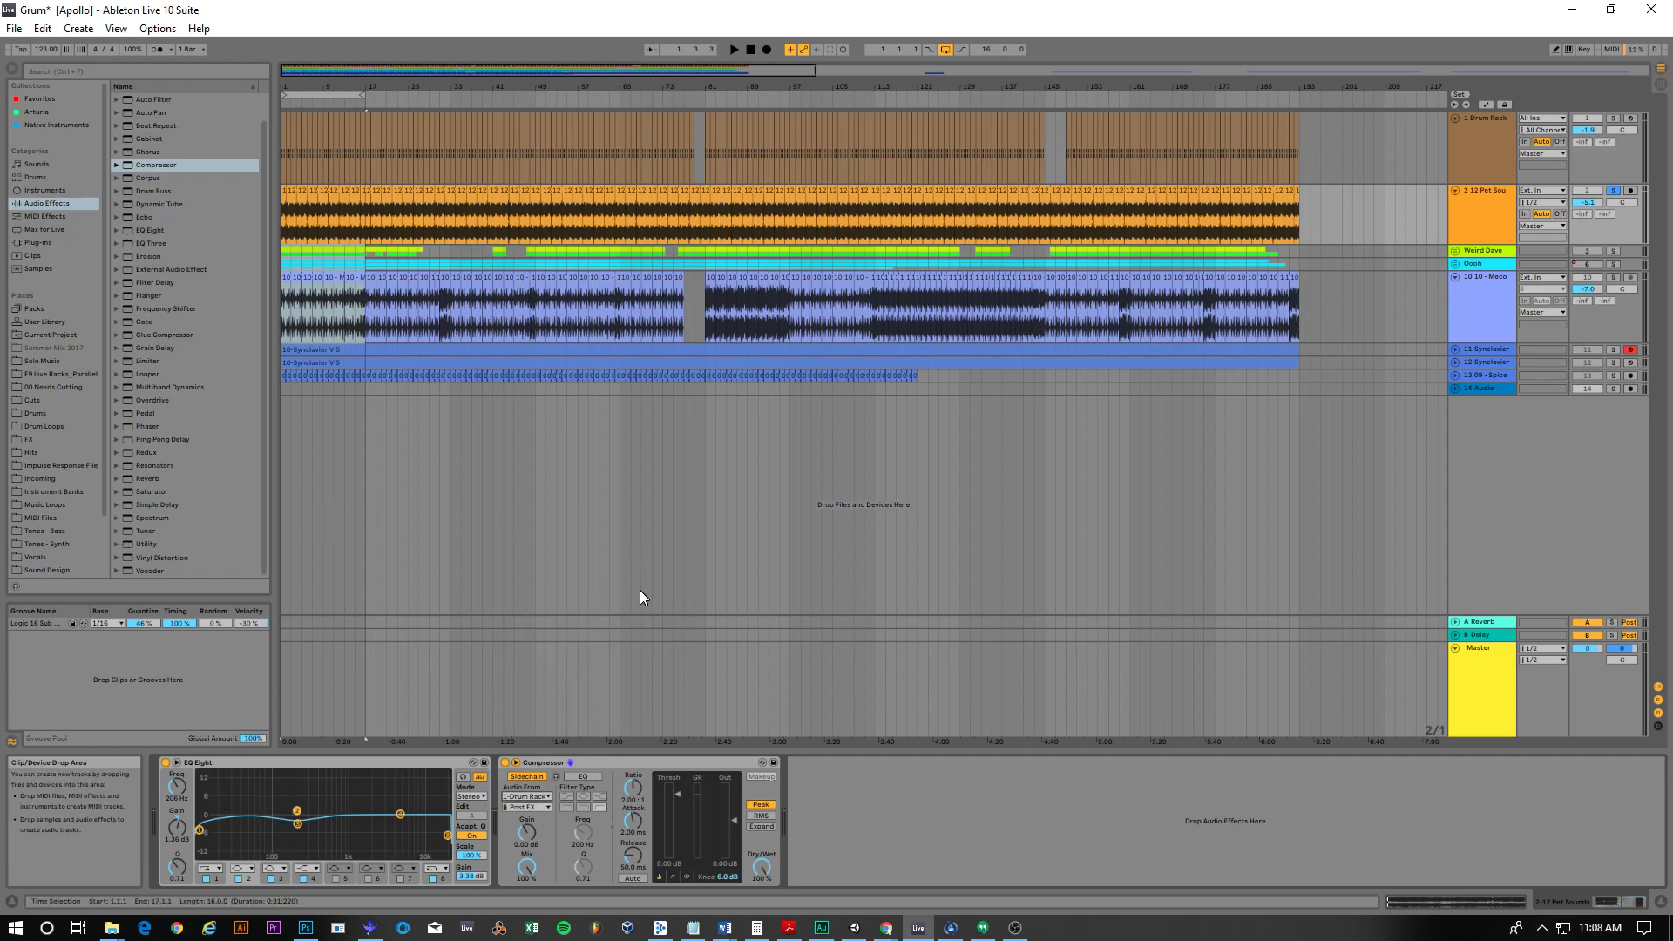
left_click(542, 807)
left_click(1027, 855)
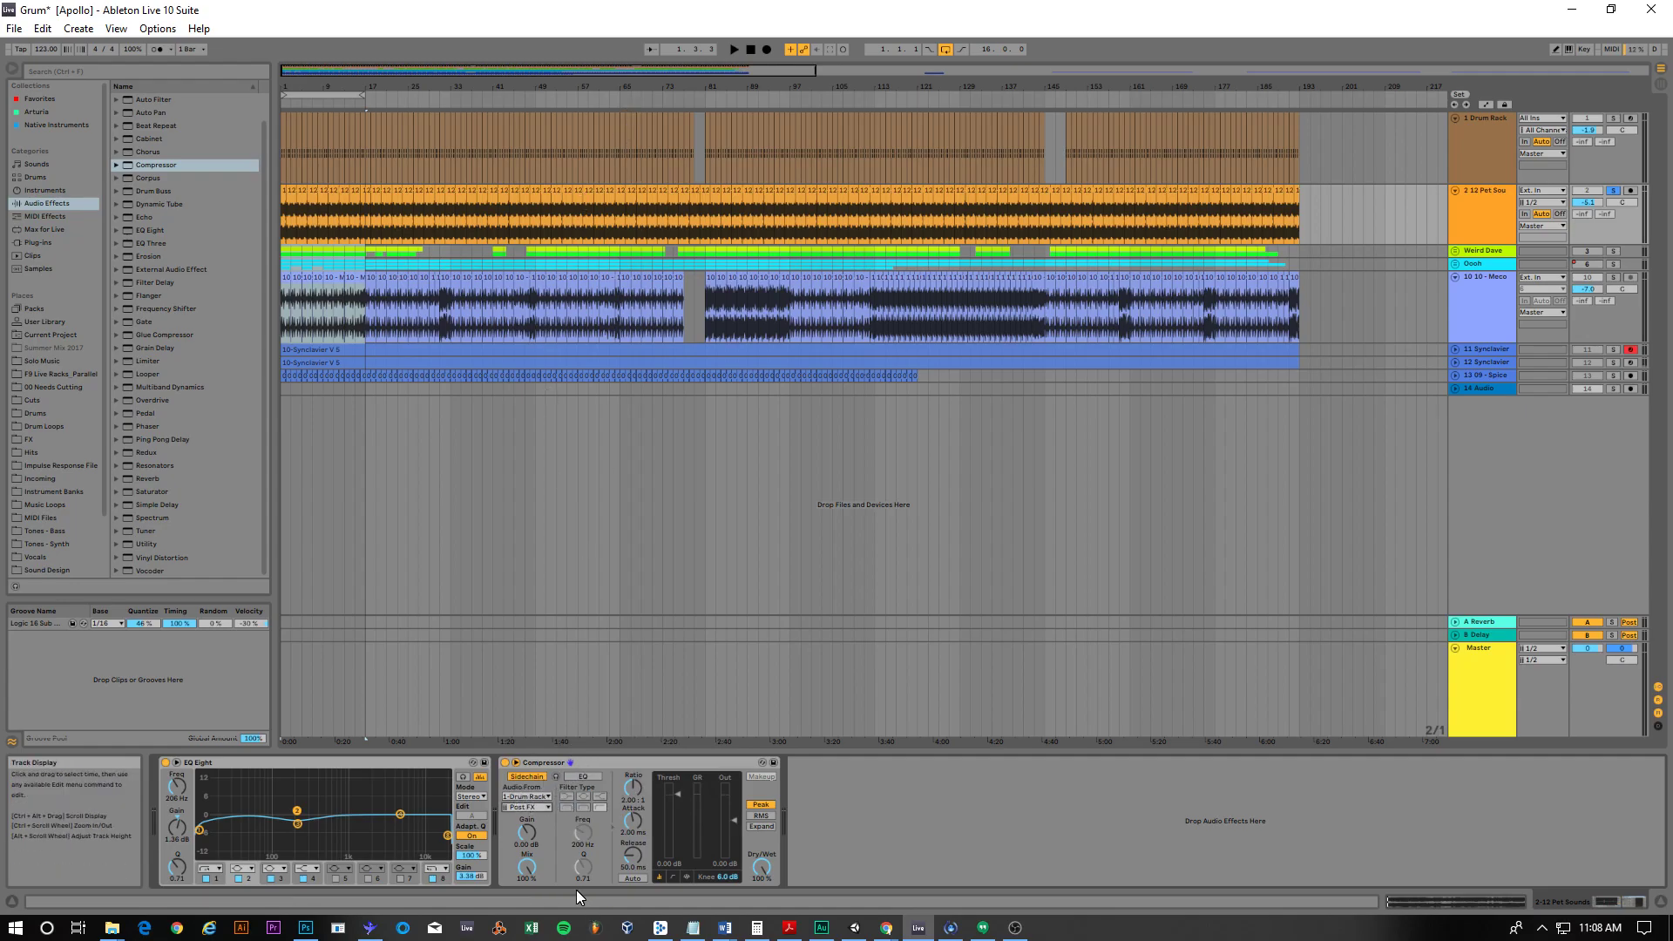
Step: Listen to 12 Pet Sounds on its own with the sidechain routed, then unsolo the track
key("space")
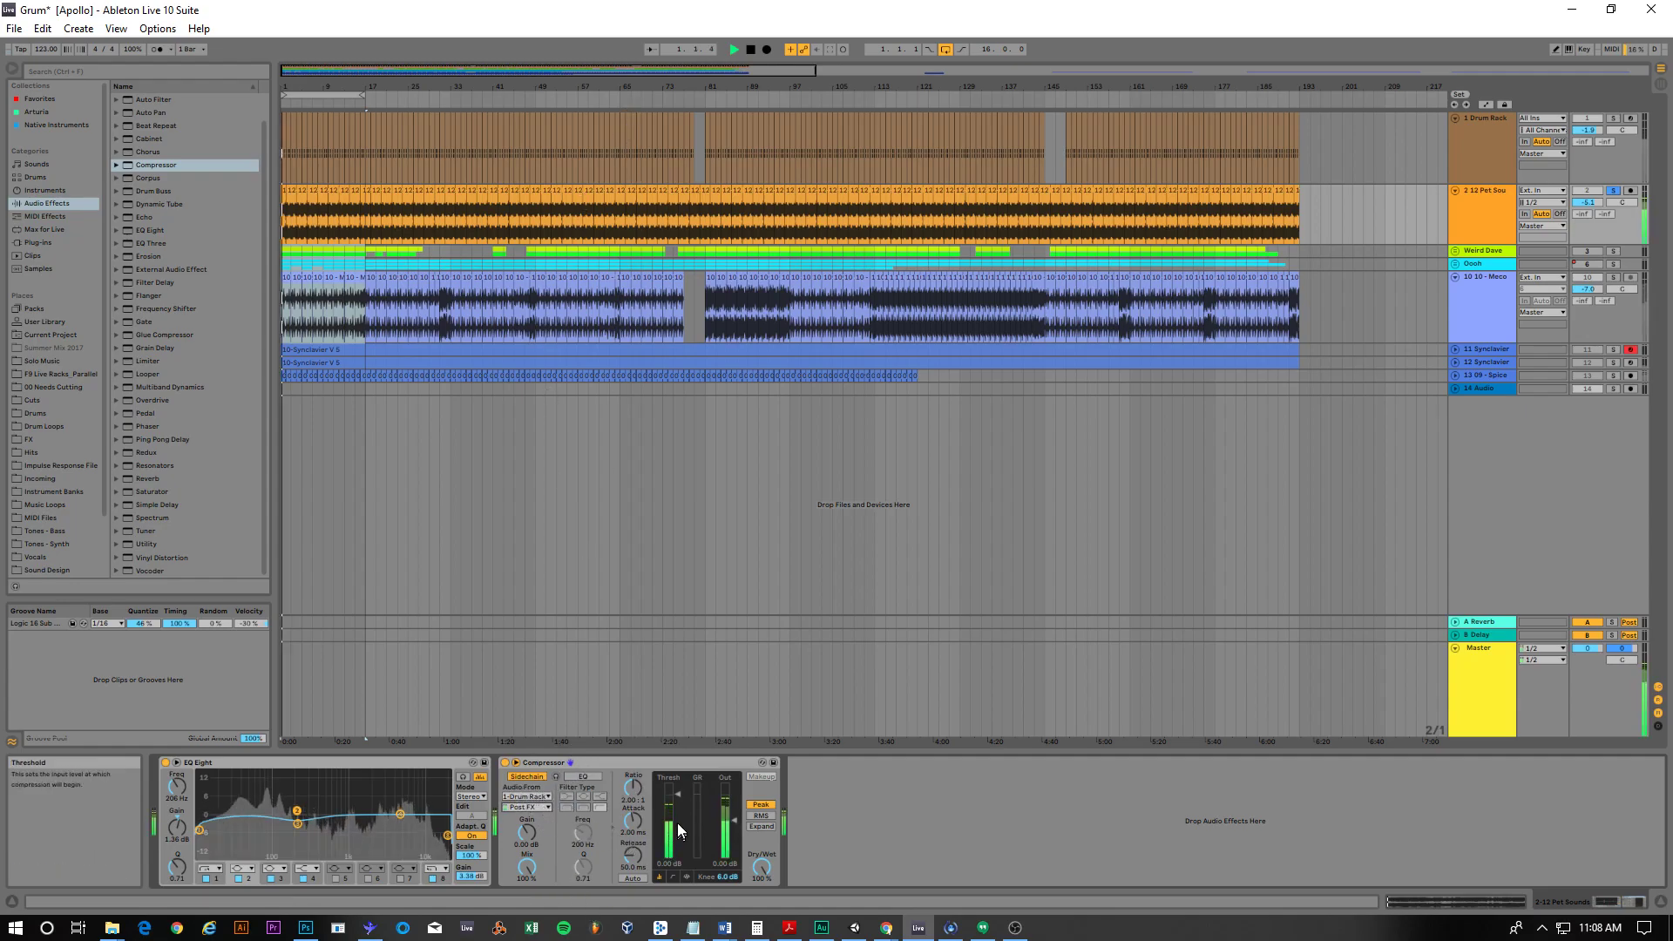
key("space")
left_click(1613, 191)
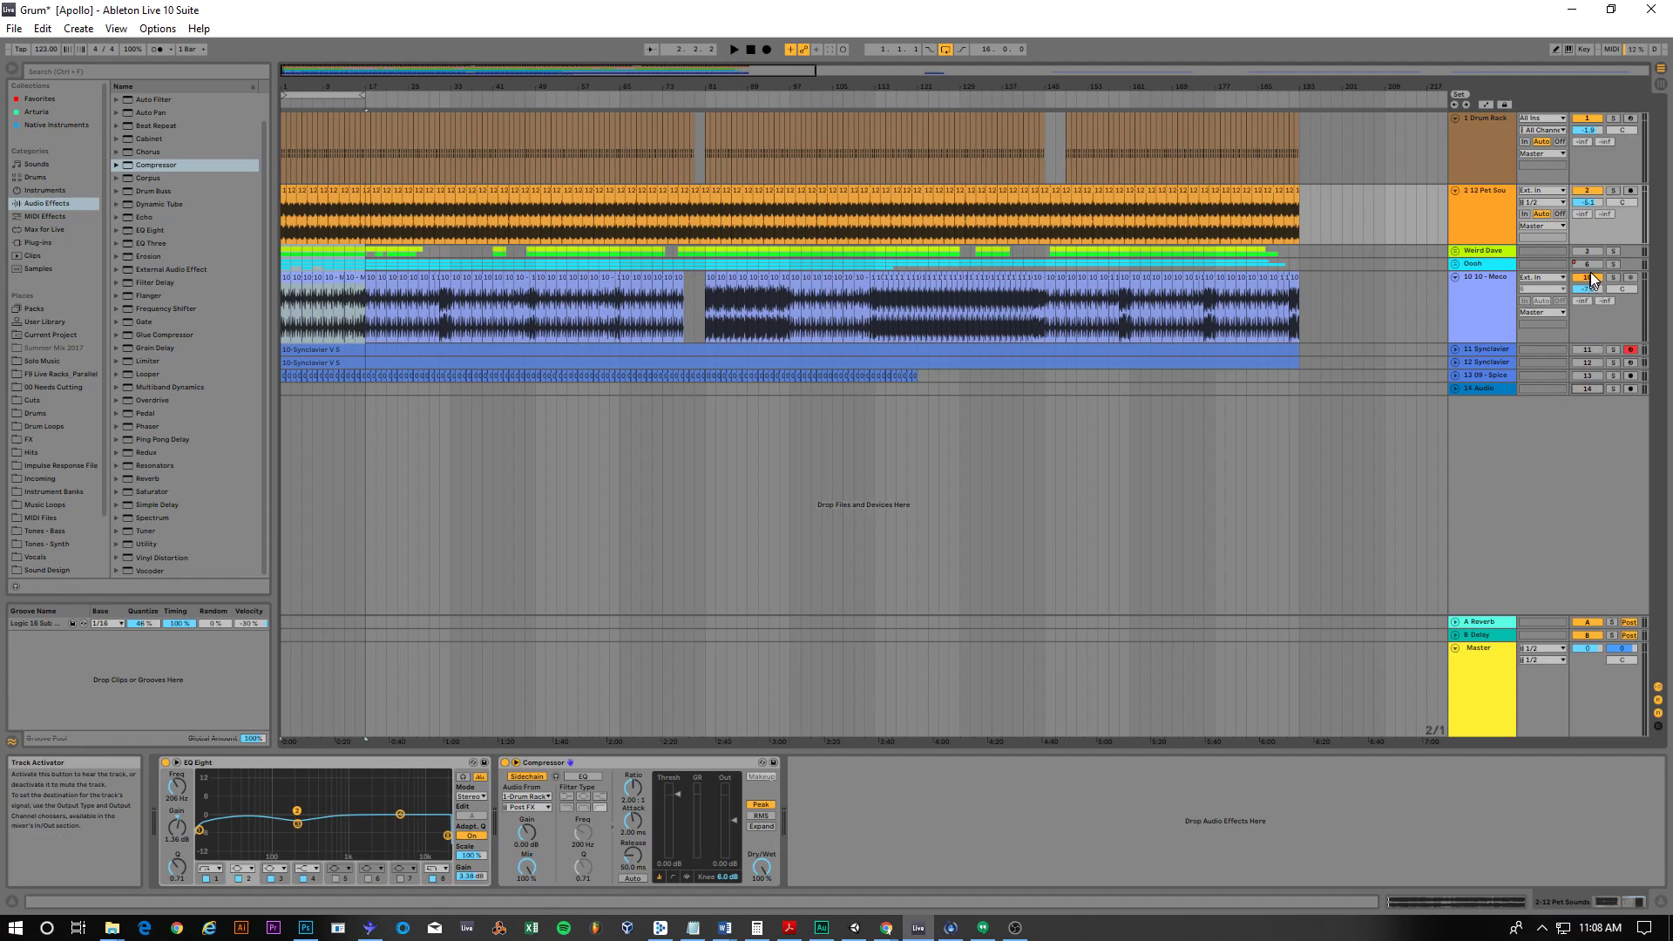
Step: Lower the Compressor's threshold to about -17 dB while playing the full mix
key("space")
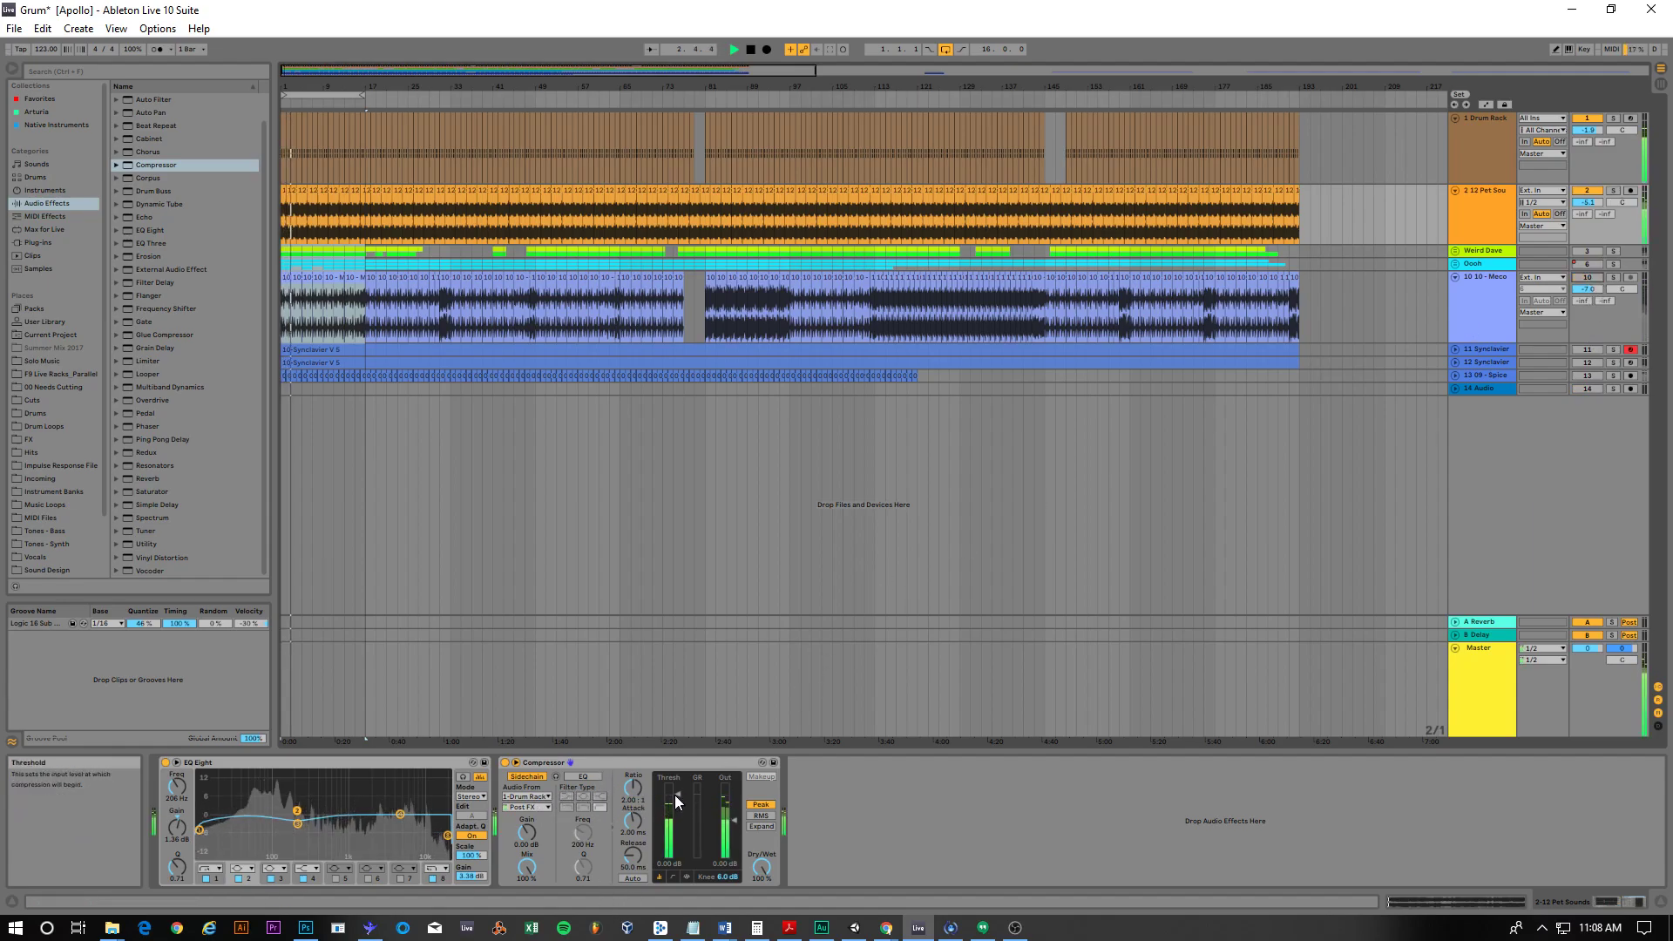
left_click_drag(676, 795, 676, 800)
key("space")
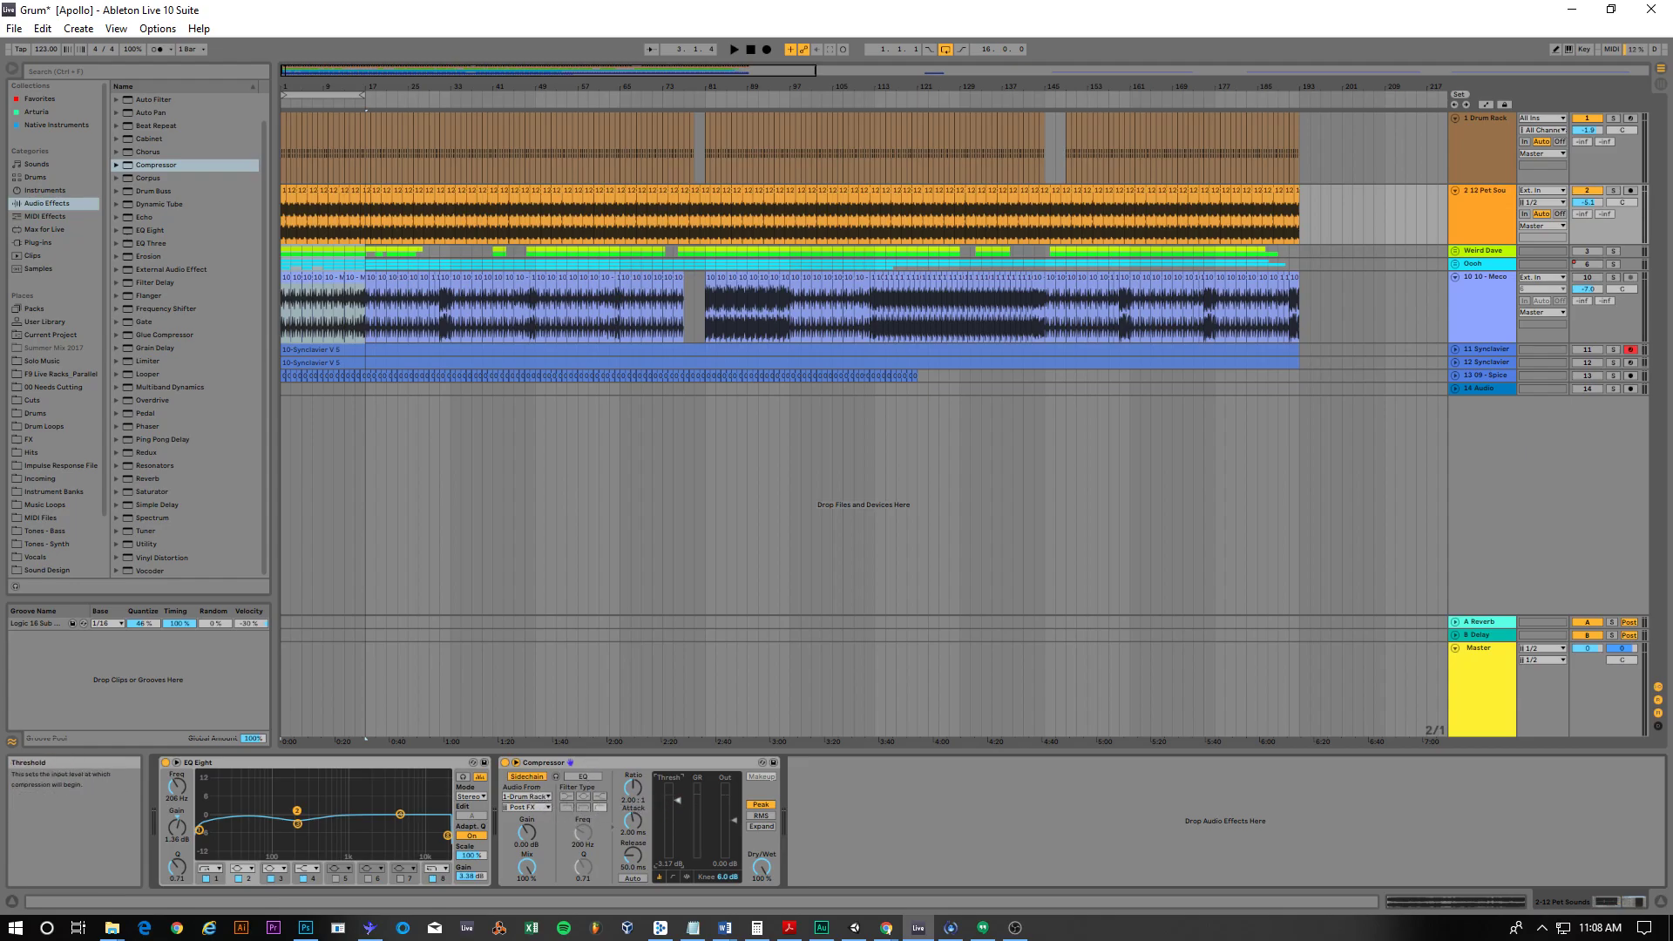
key("space")
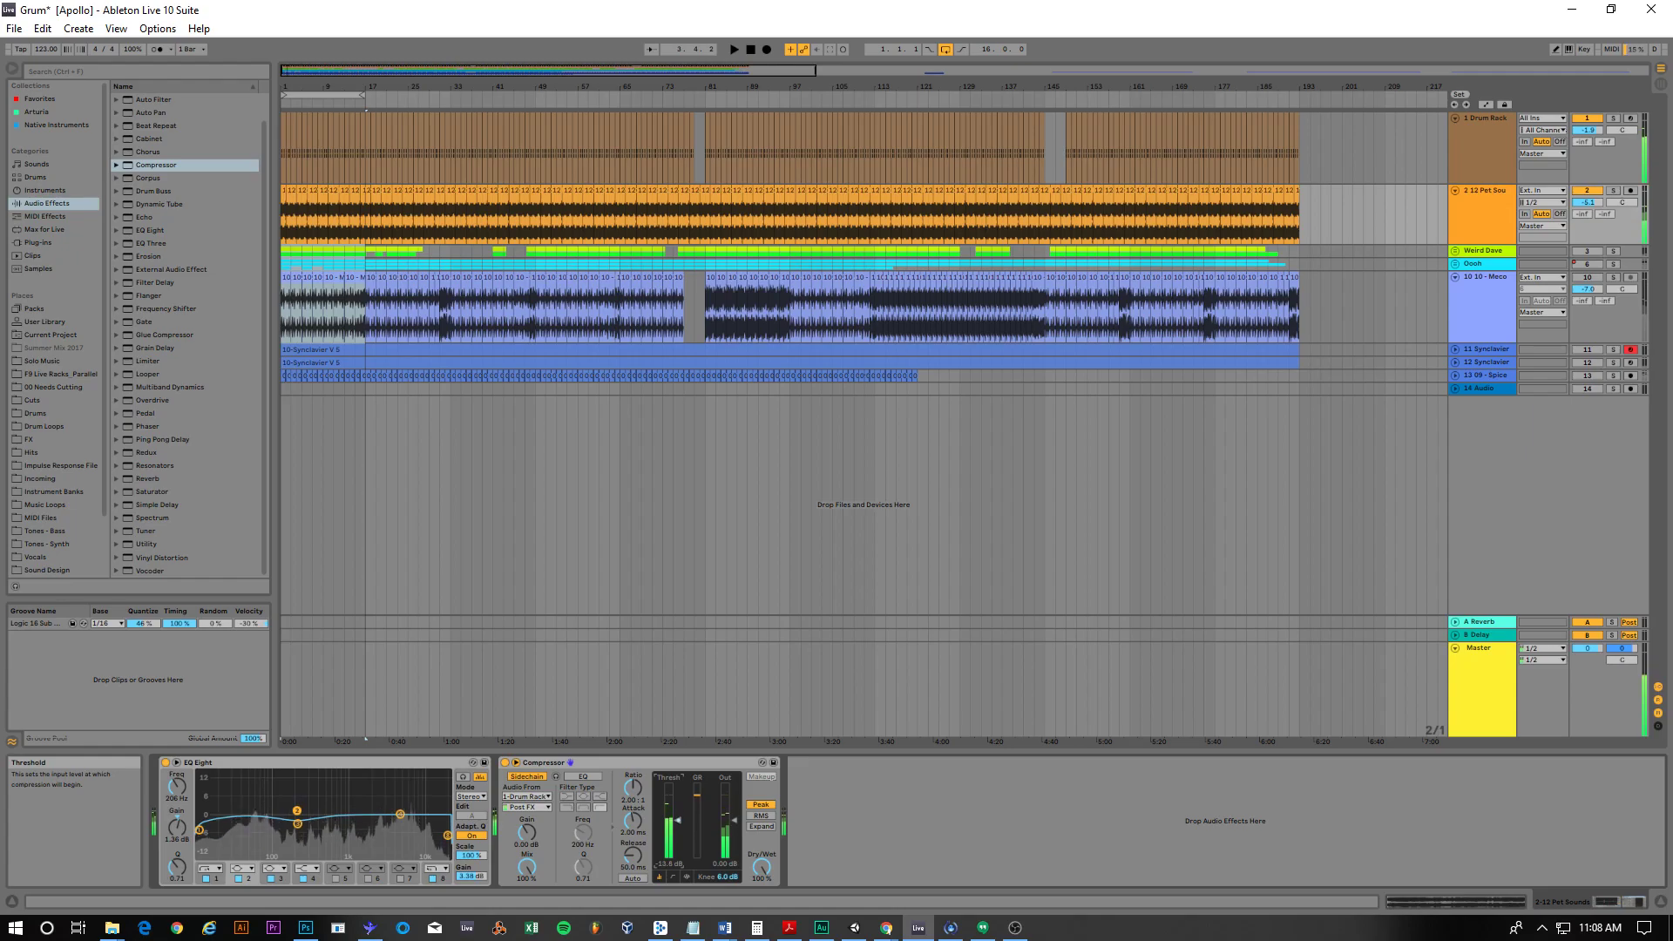
key("space")
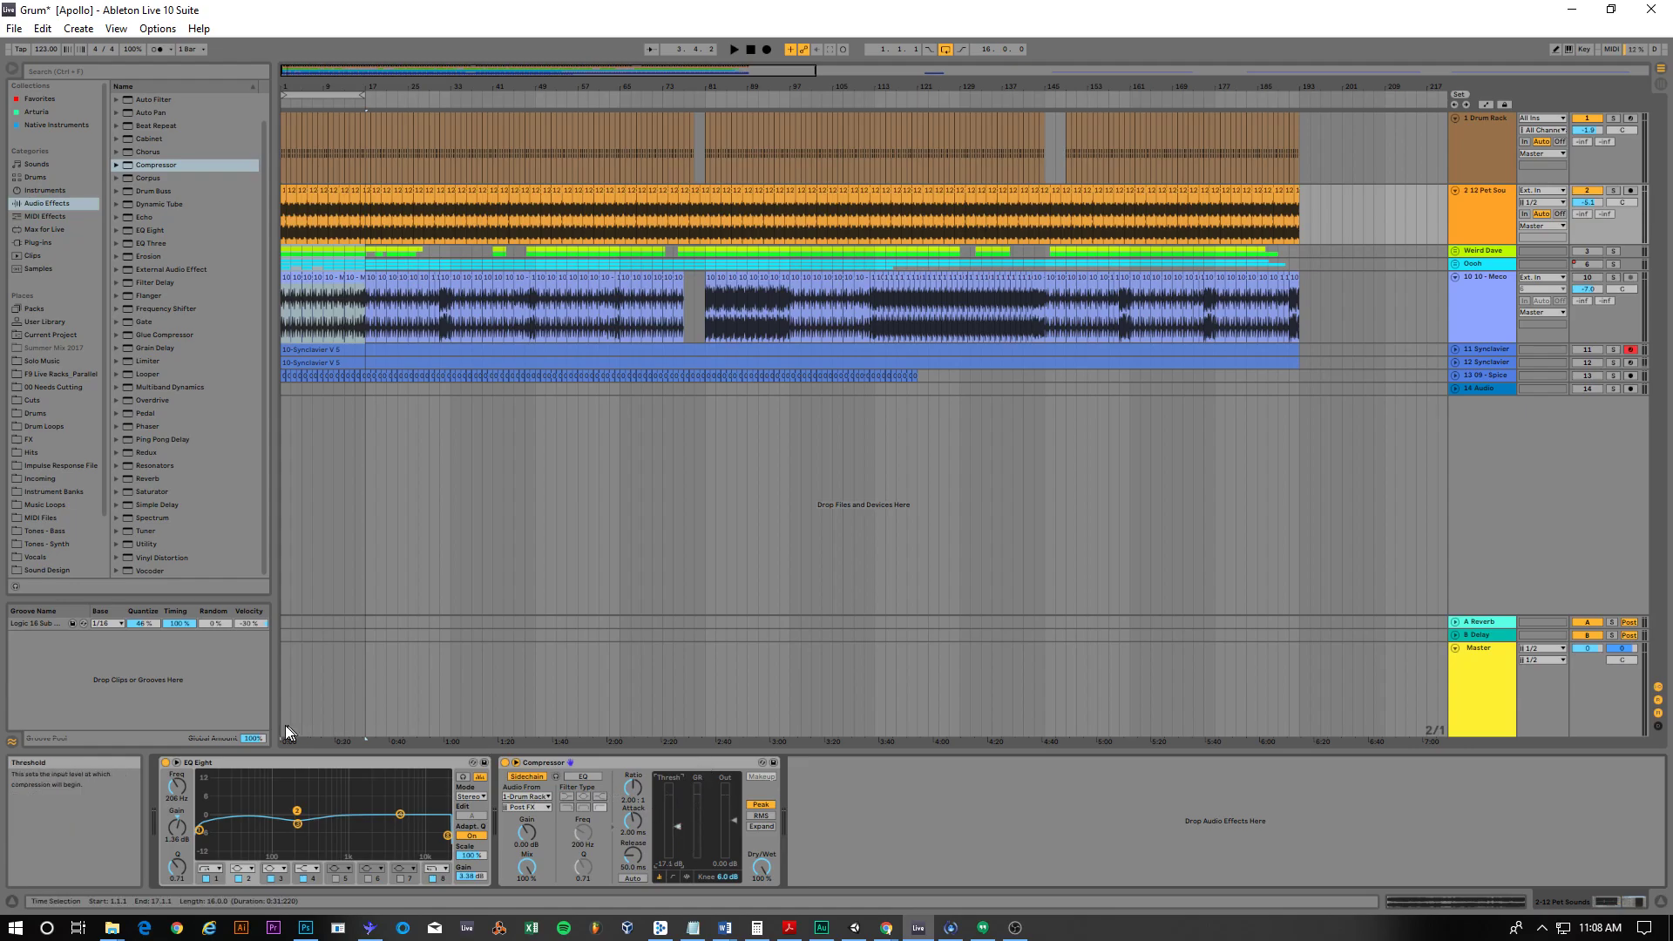
Step: Cut the low end of 12 Pet Sounds in EQ Eight by moving a low band to about 50 Hz and -3.4 dB
left_click(279, 762)
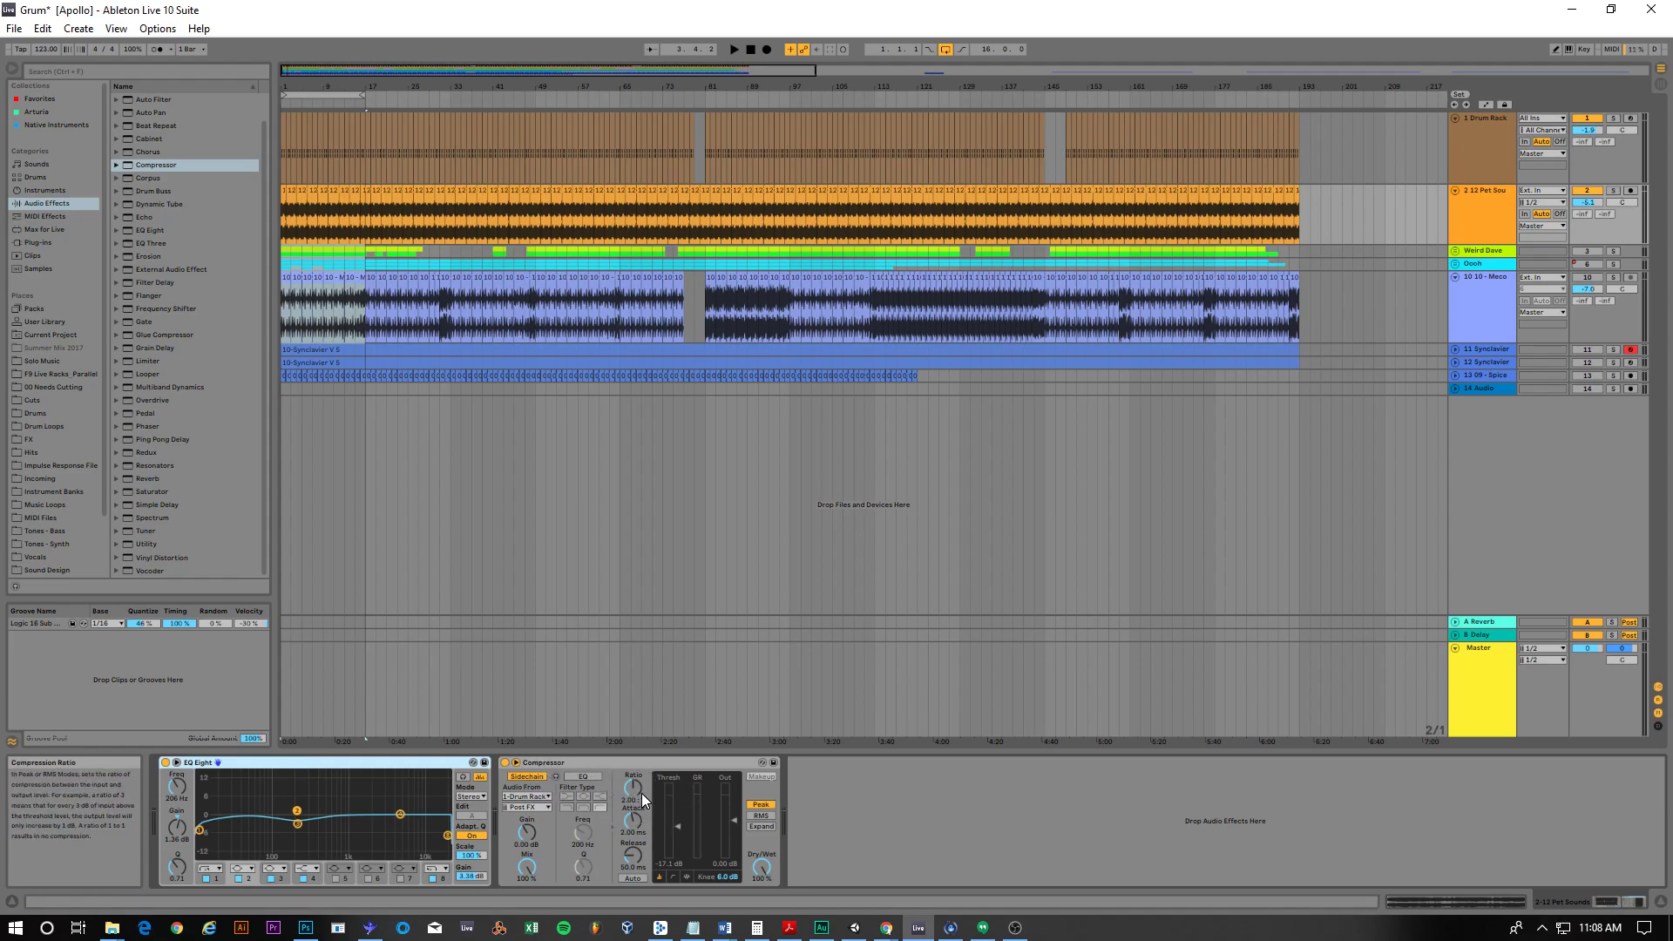
left_click(216, 877)
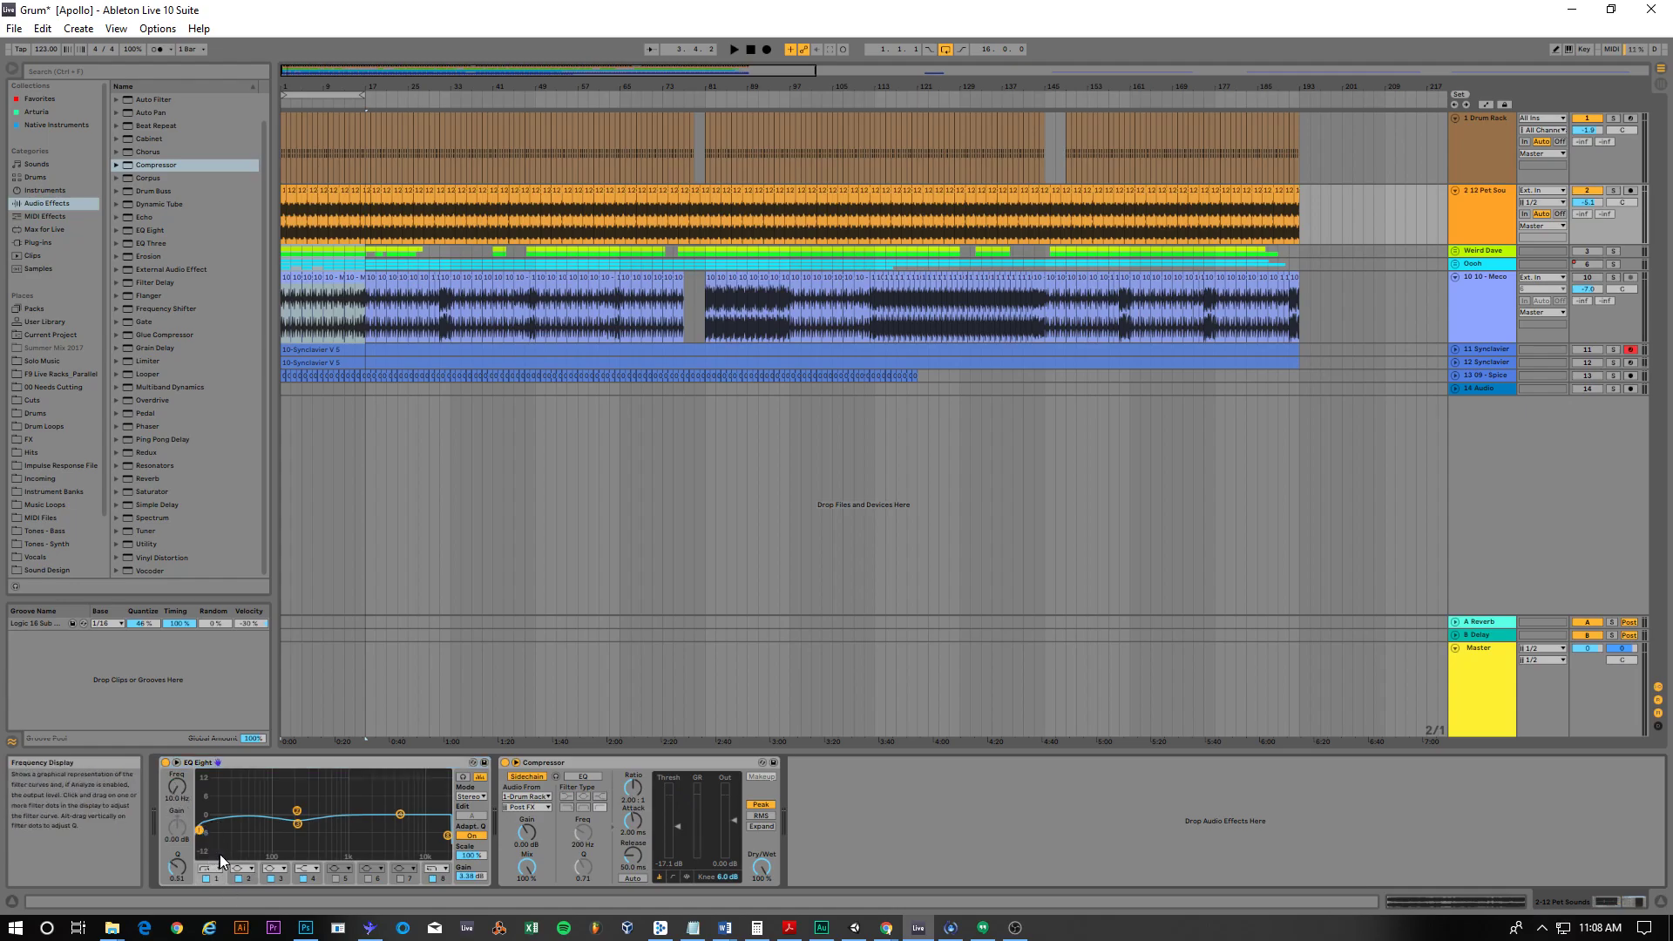
left_click_drag(297, 811, 240, 830)
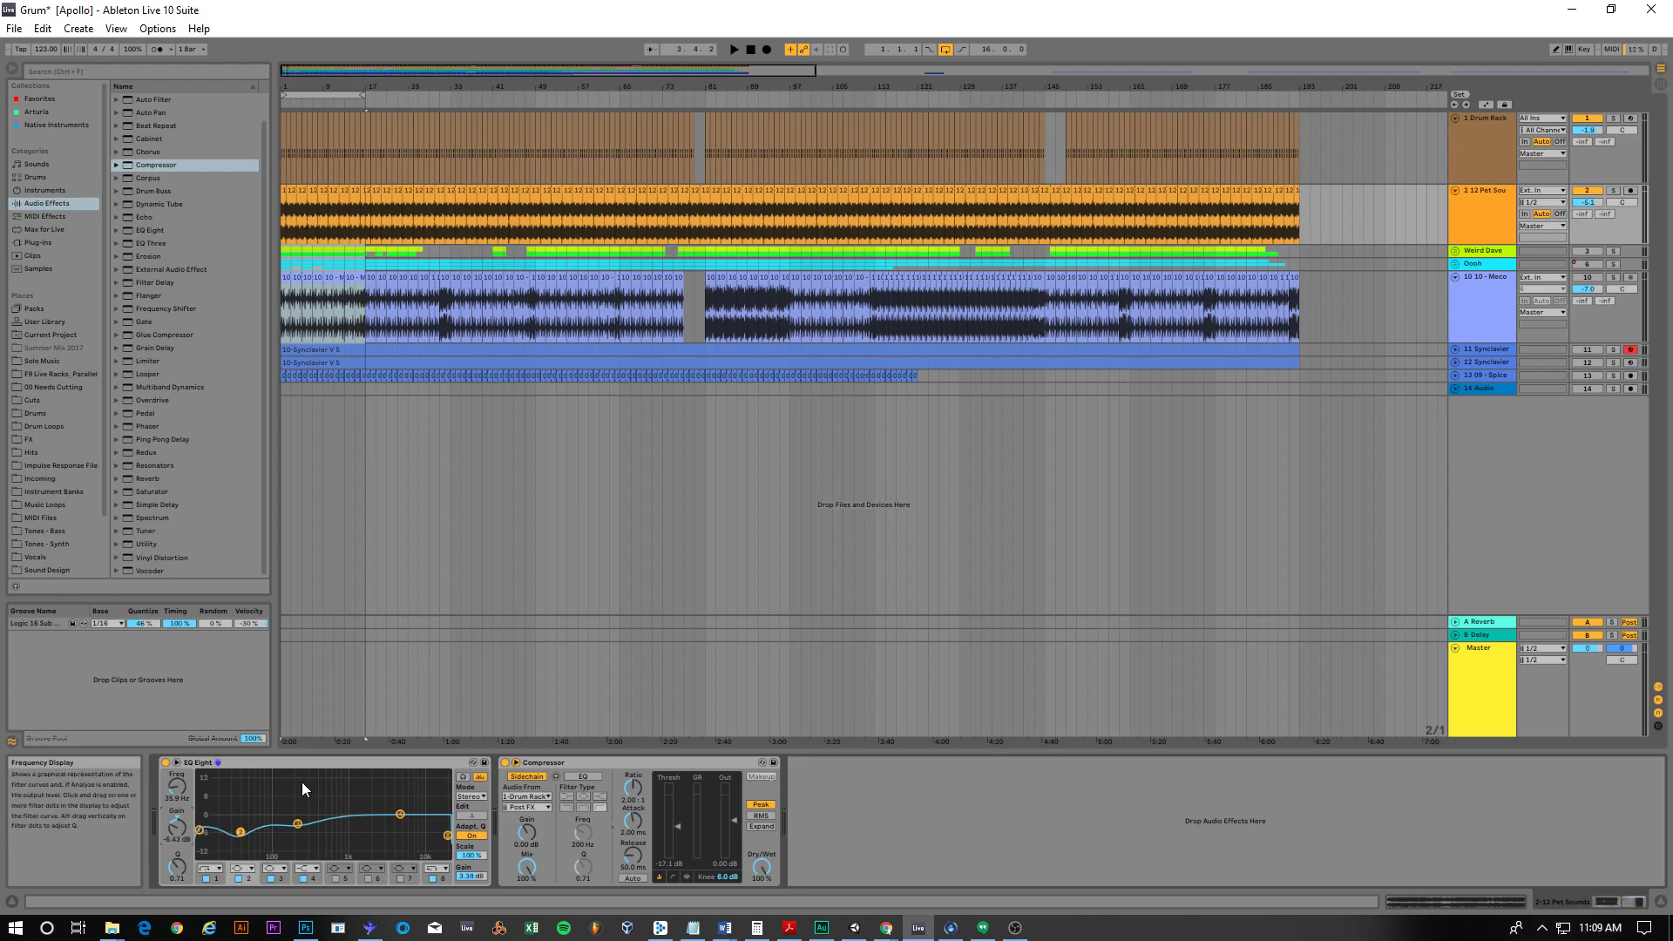
key("space")
left_click_drag(242, 833, 252, 826)
Step: Delete the Compressor from the 12 Pet Sounds track
left_click(568, 764)
key("Delete")
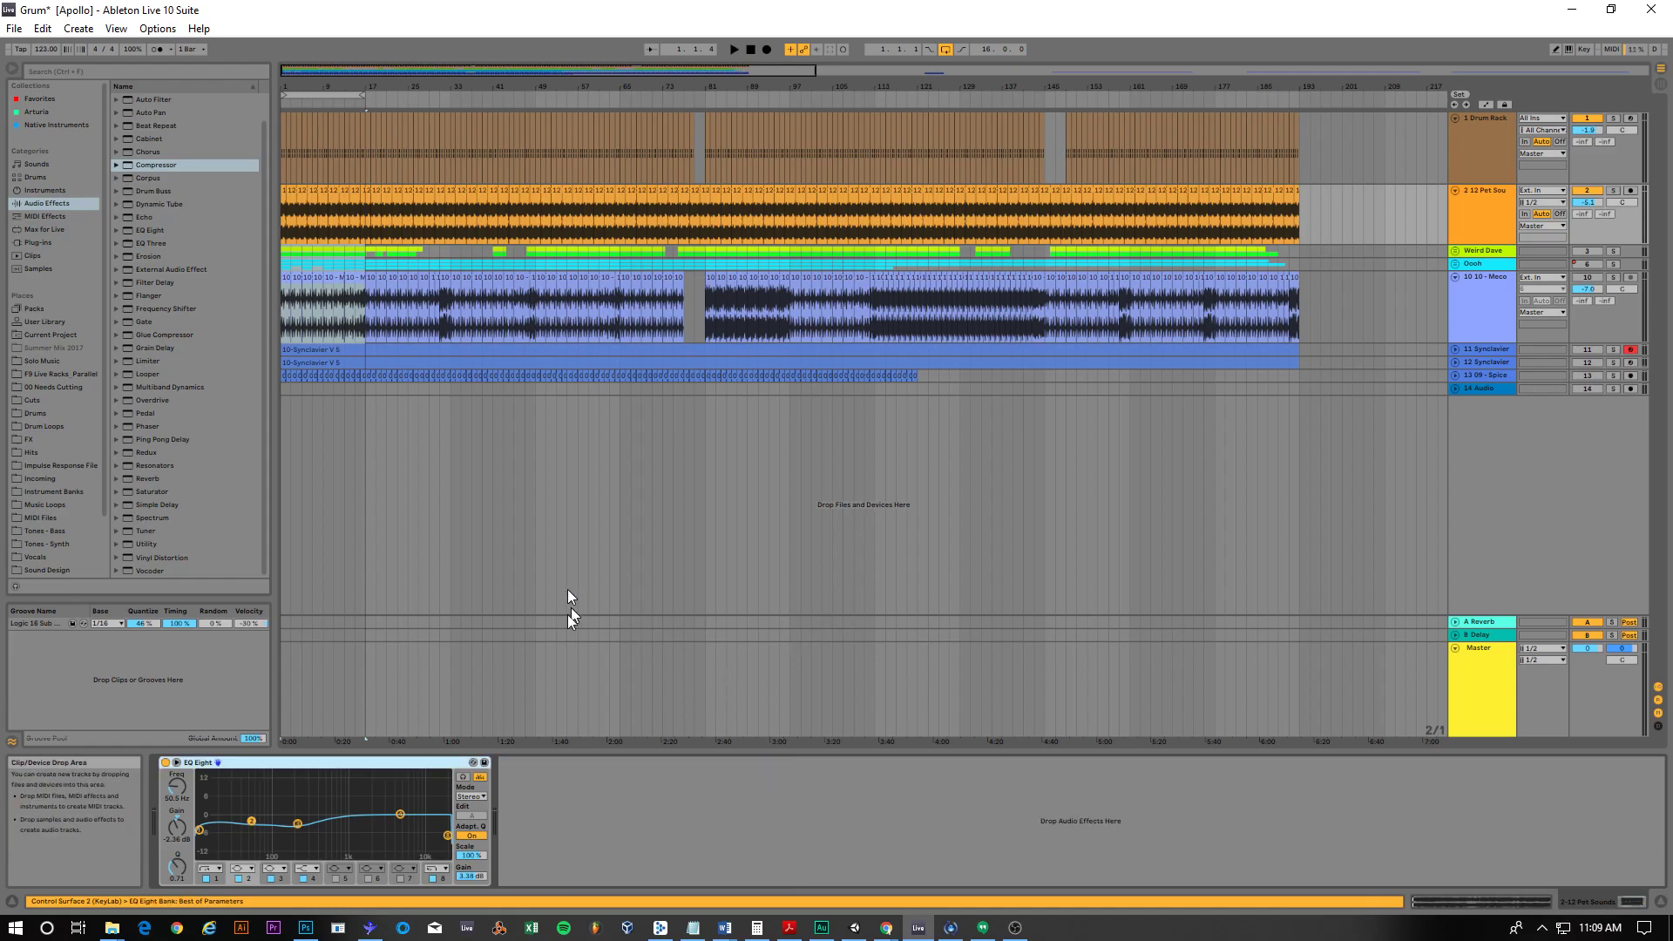
Step: Set EQ Eight's low band on 12 Pet Sounds to a mild cut at about 36 Hz and turn Adaptive Q off
left_click_drag(251, 821, 177, 833)
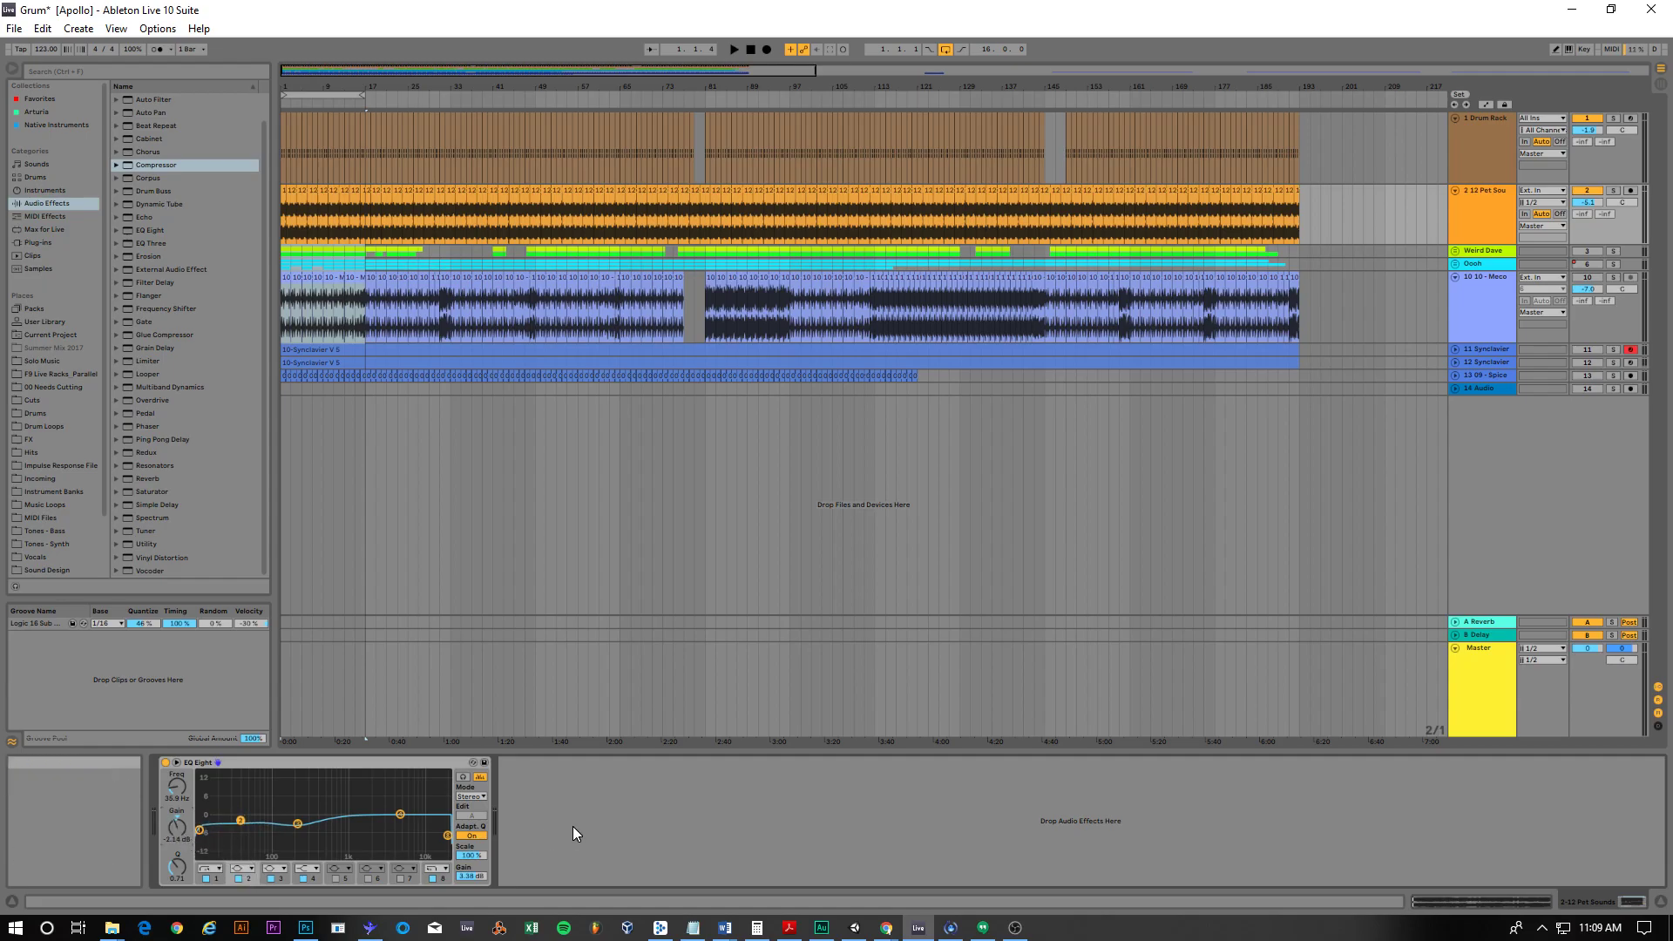
left_click(475, 833)
left_click_drag(182, 824, 182, 828)
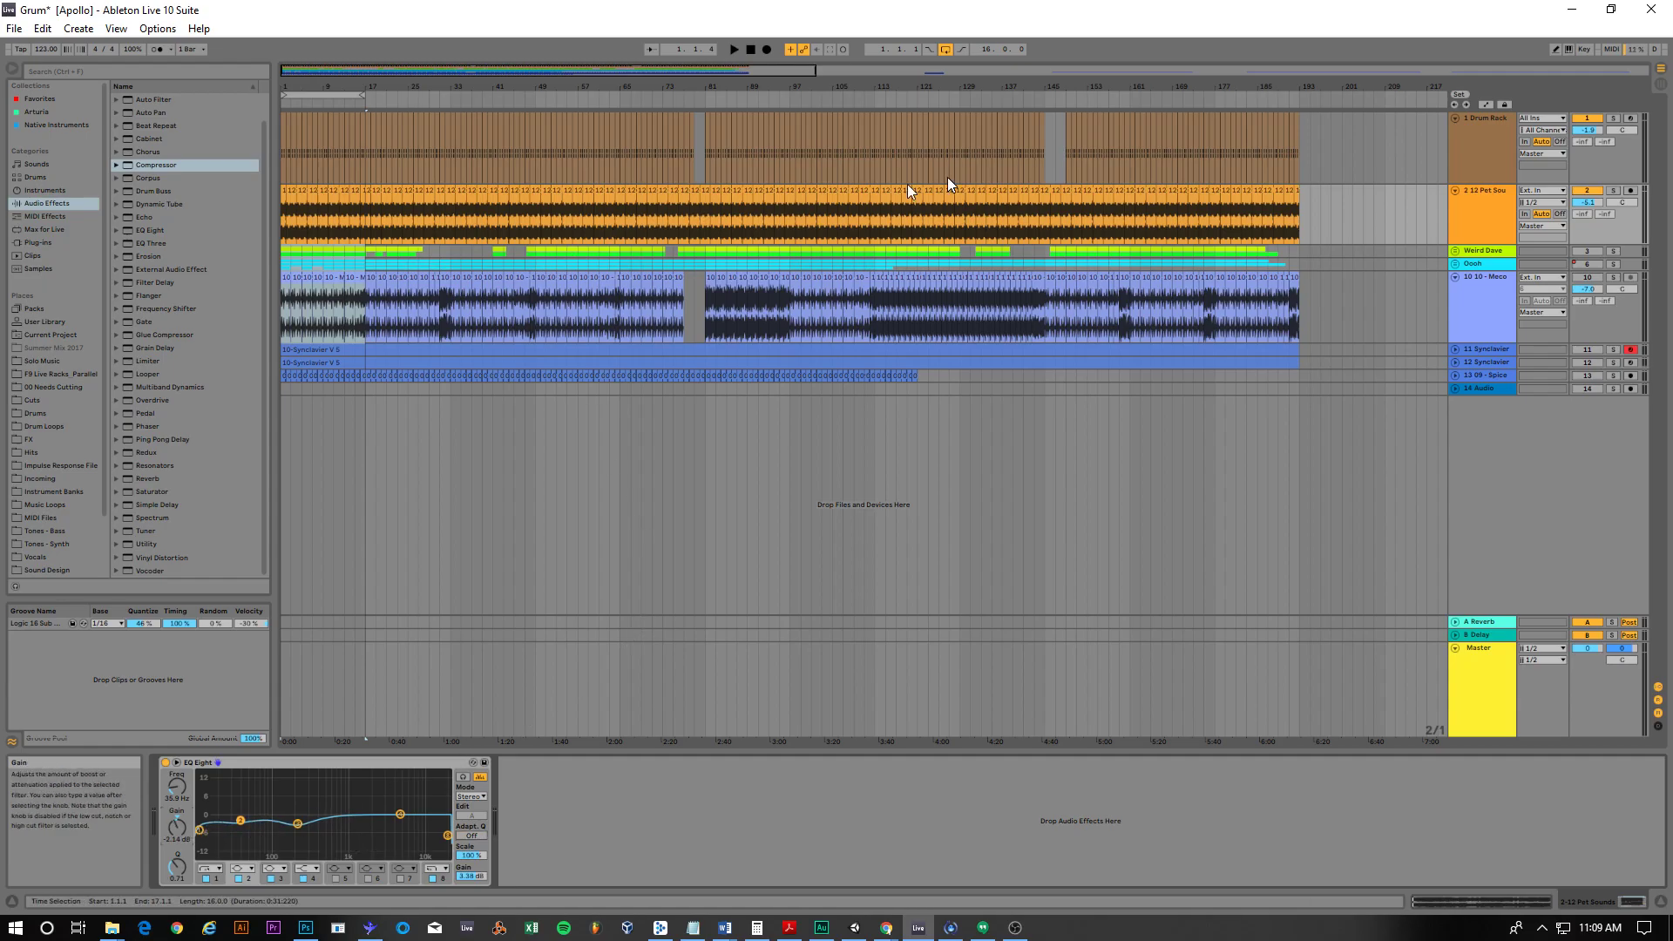
Step: Select the Drum Rack track and search the Max for Live devices for "env", expanding the Max Audio Effect results
left_click(1500, 125)
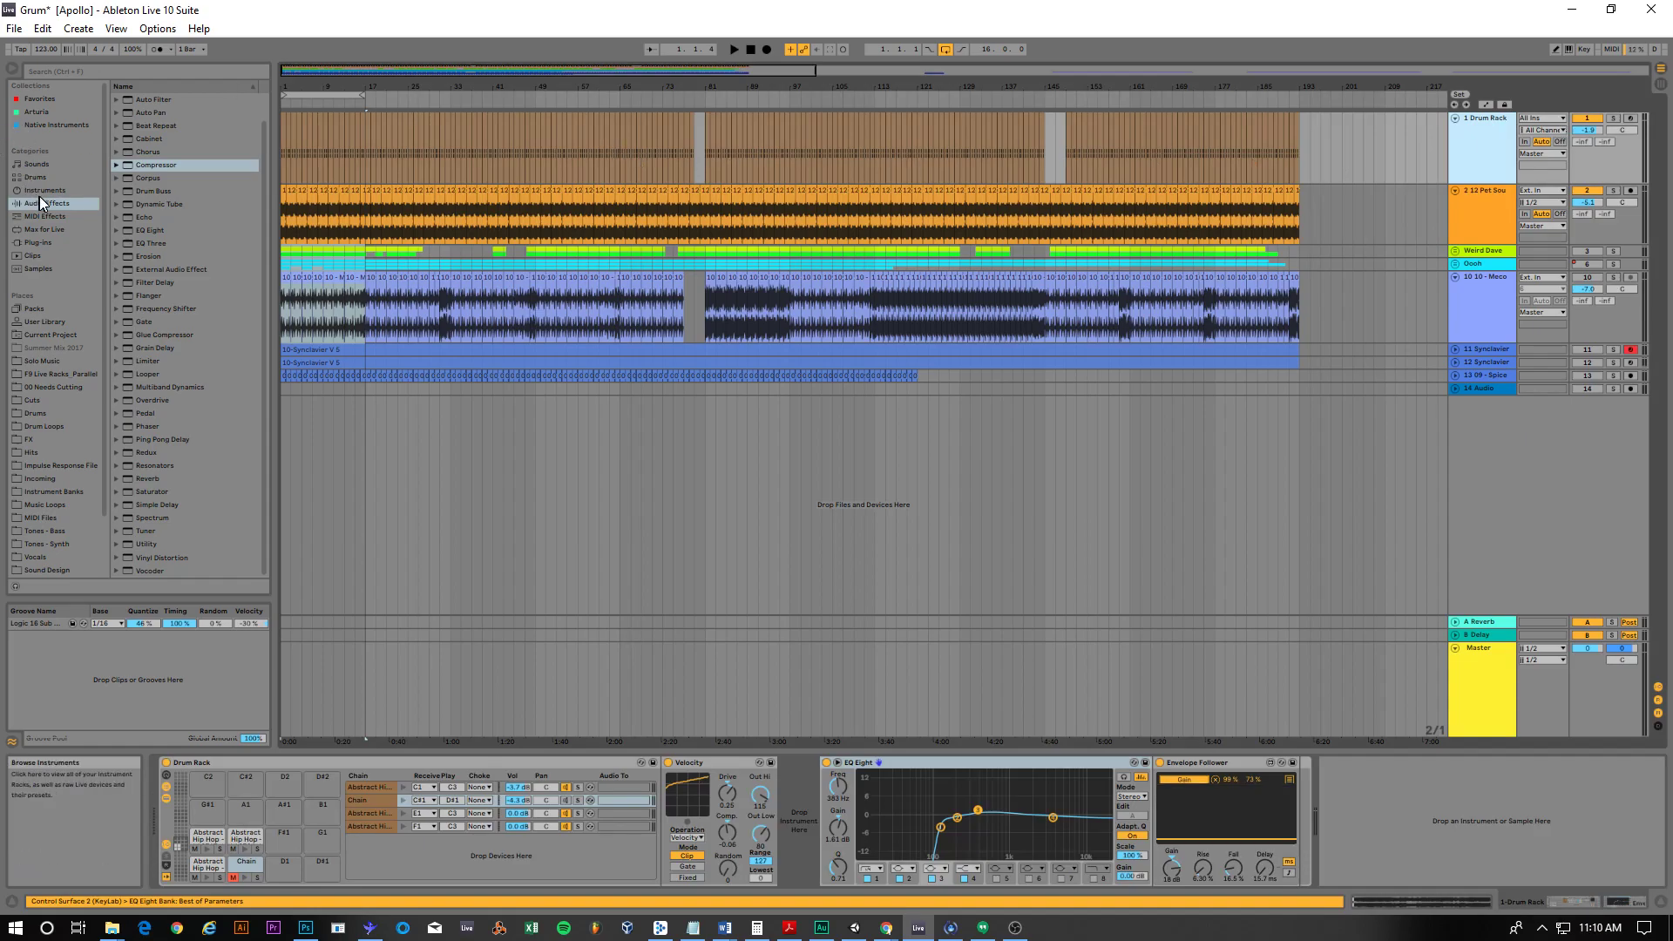
left_click(50, 228)
left_click(87, 67)
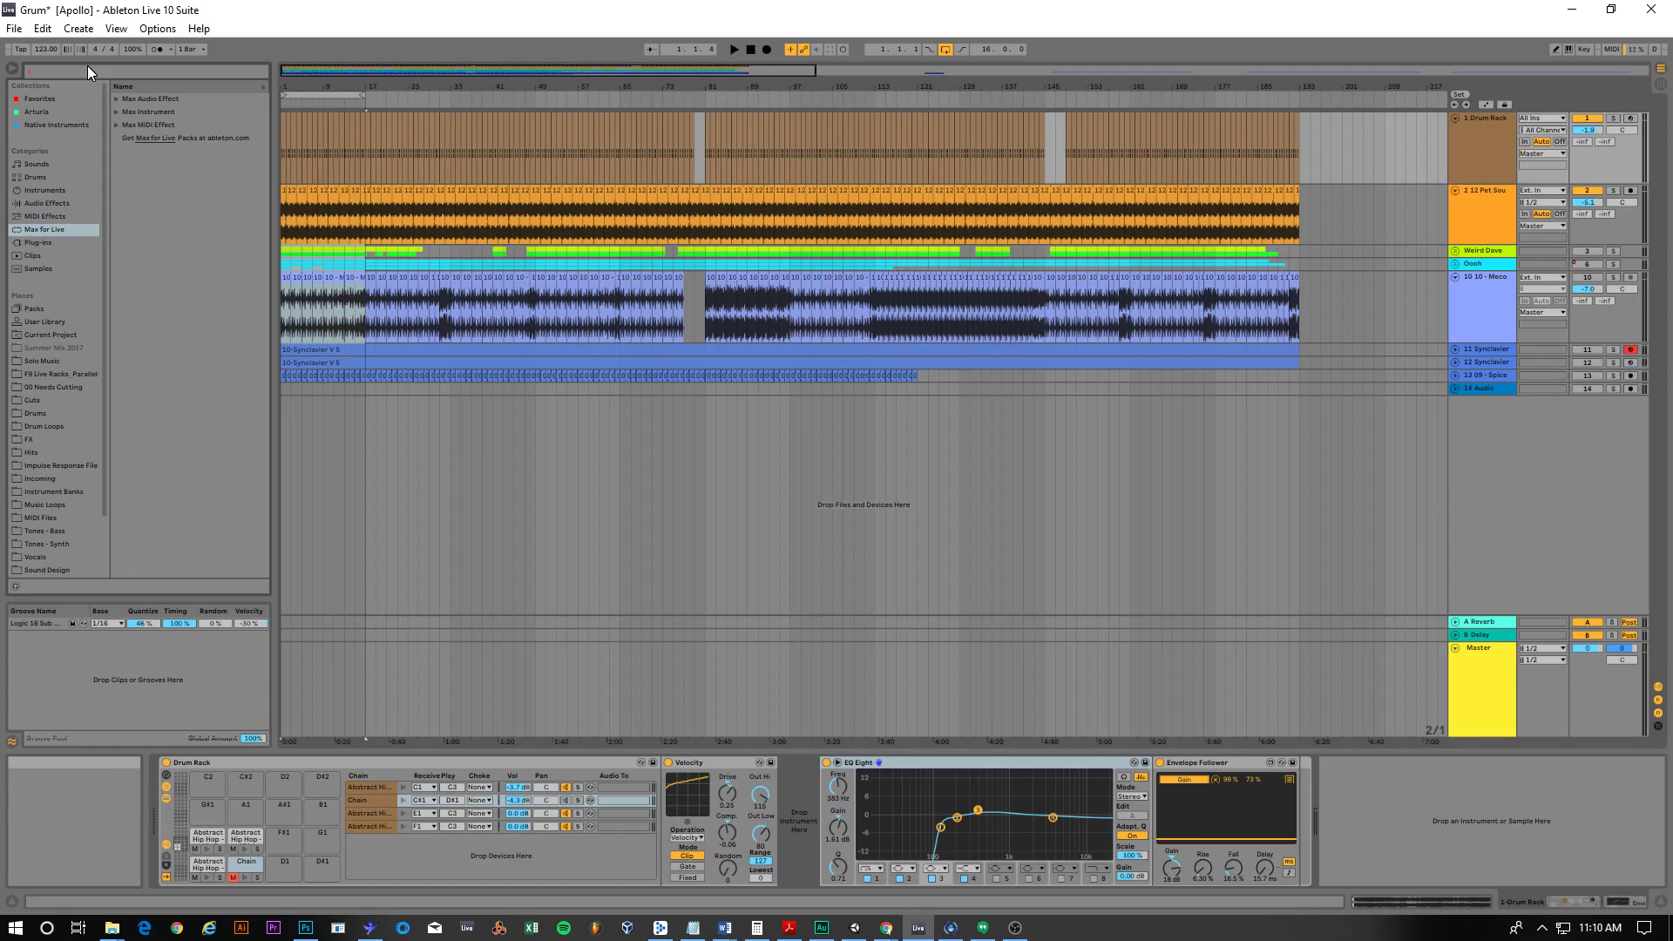
type("env")
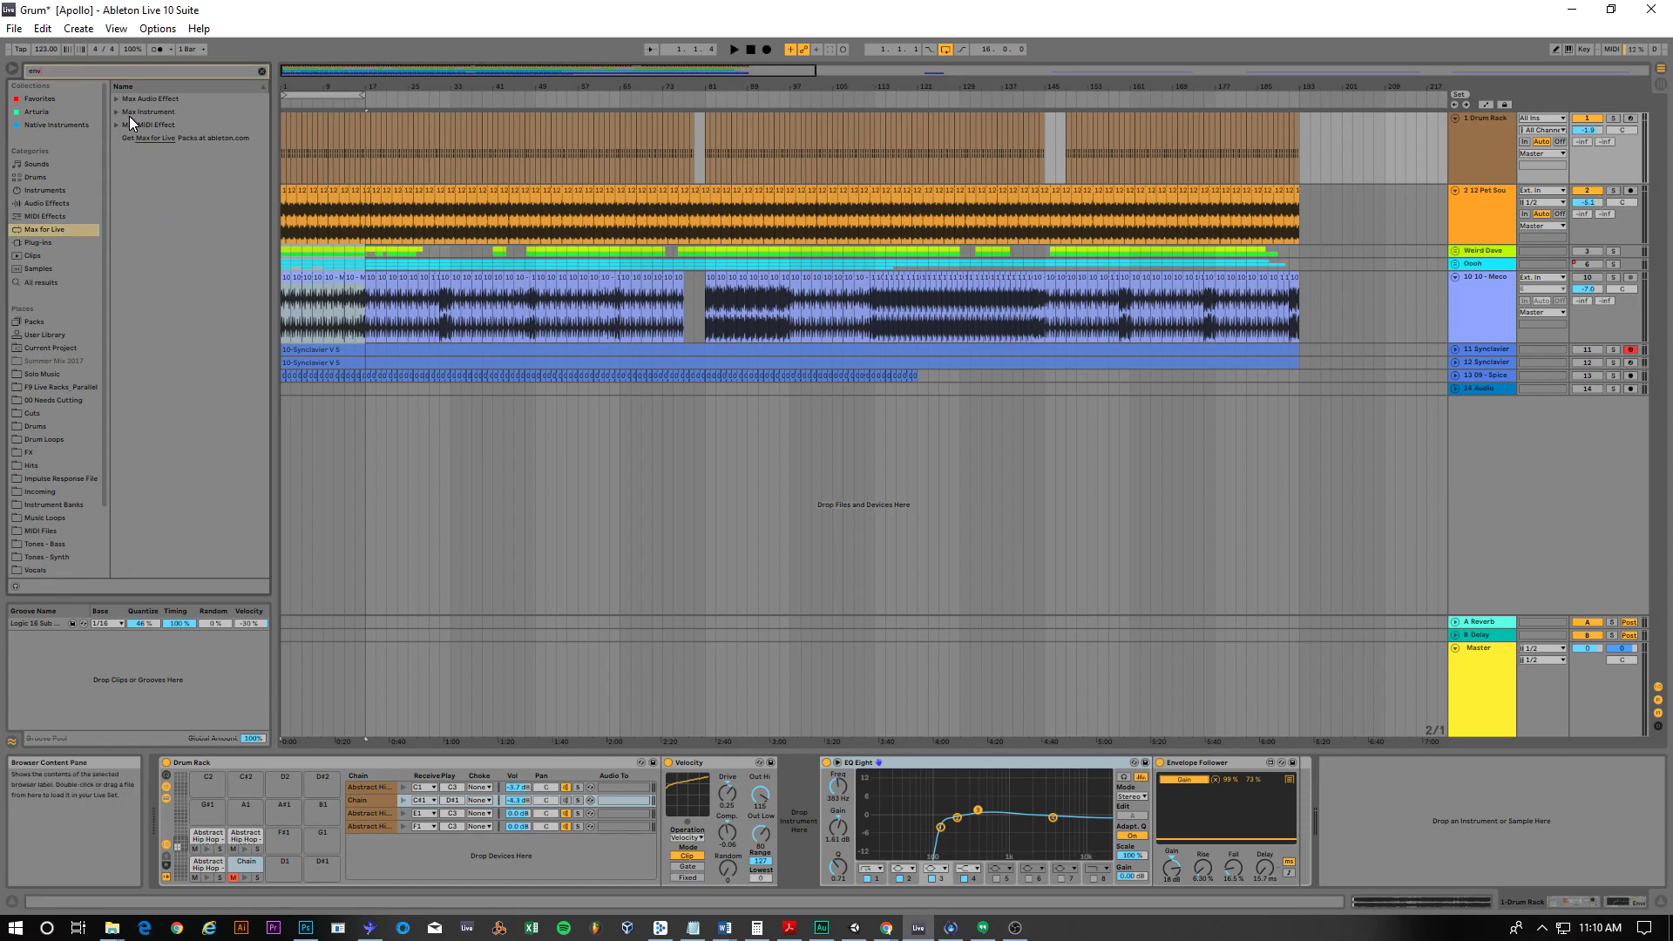
left_click(116, 99)
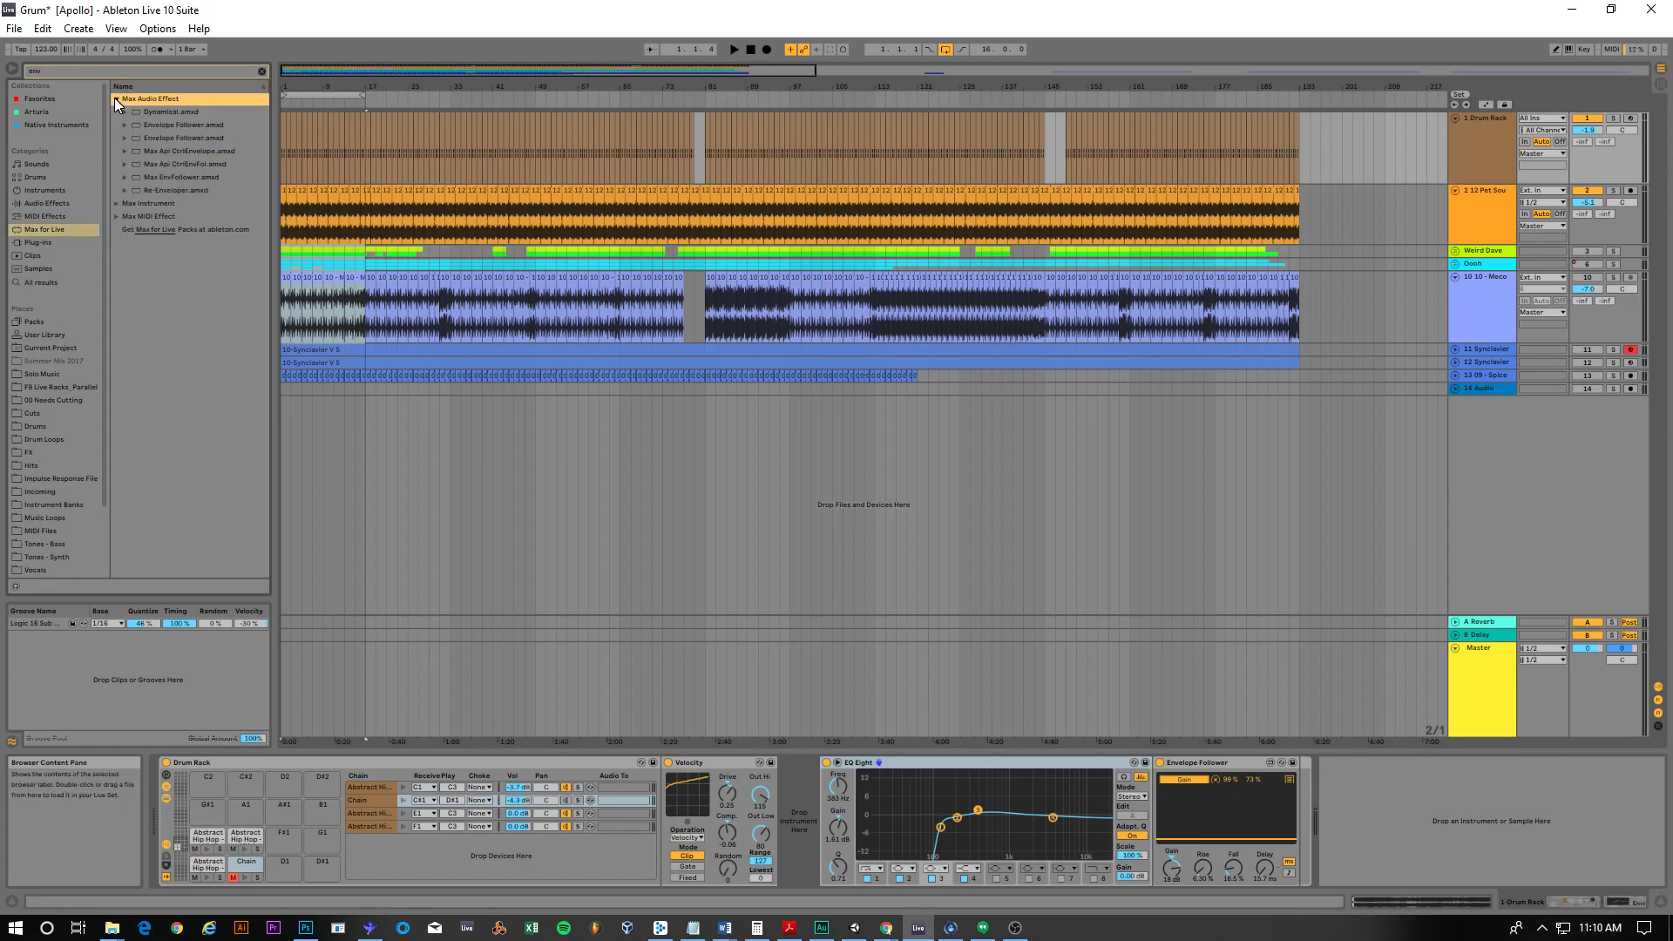
Step: Look through the Envelope Follower and Max Api envelope devices in the Max Audio Effect results
left_click(182, 126)
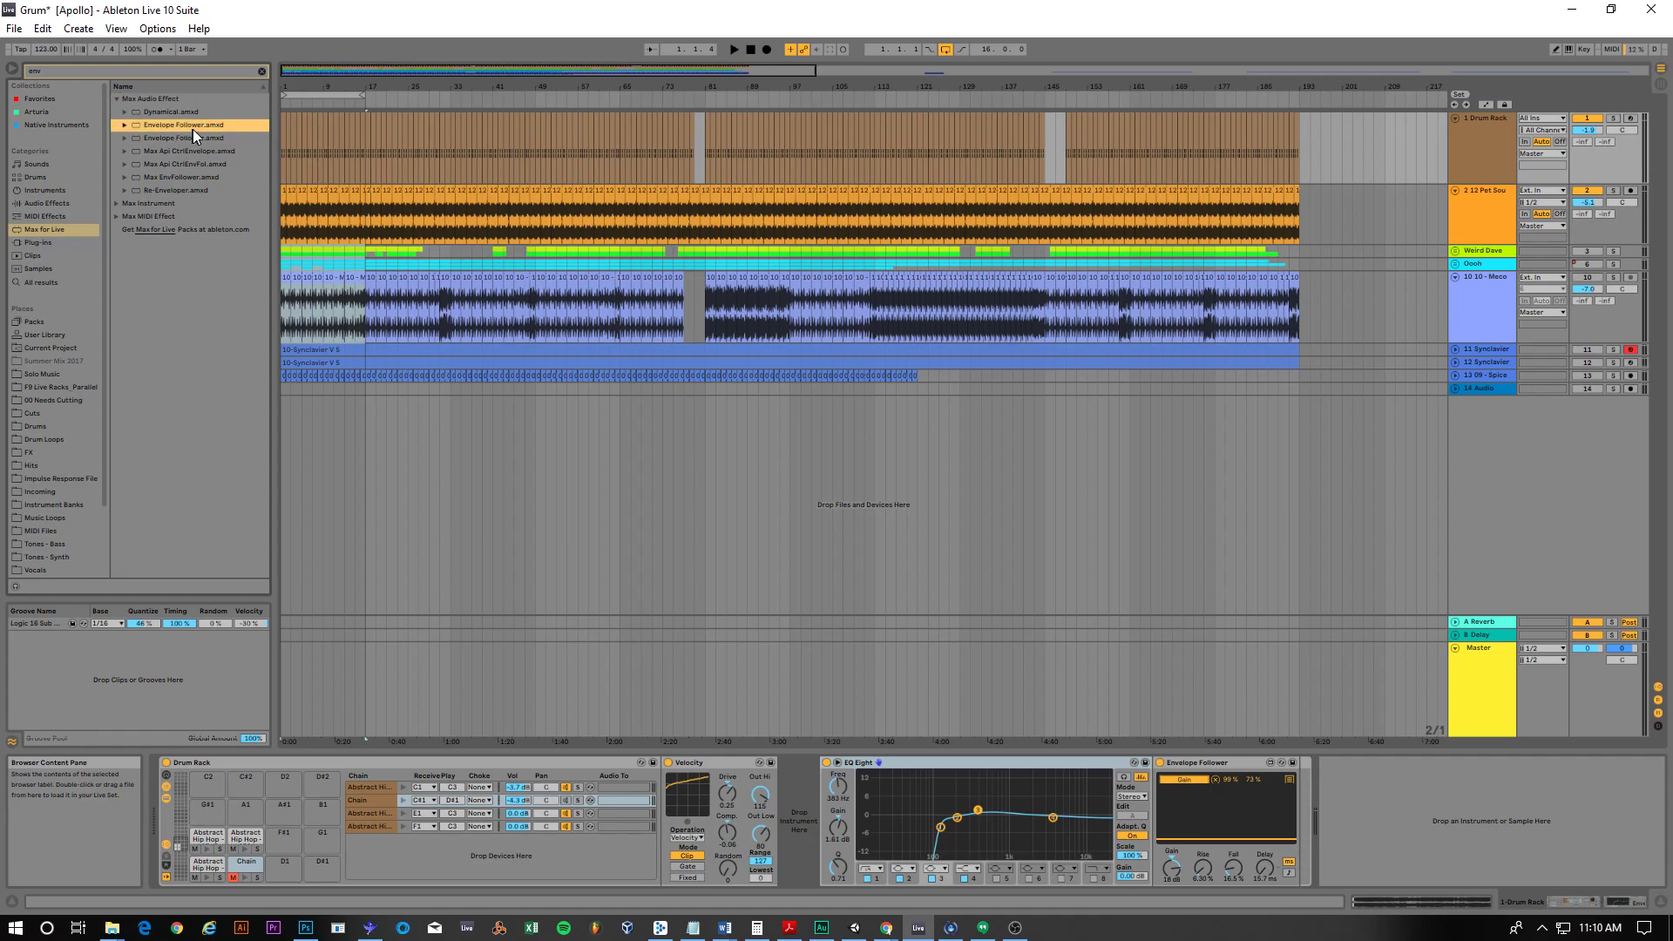
left_click(196, 149)
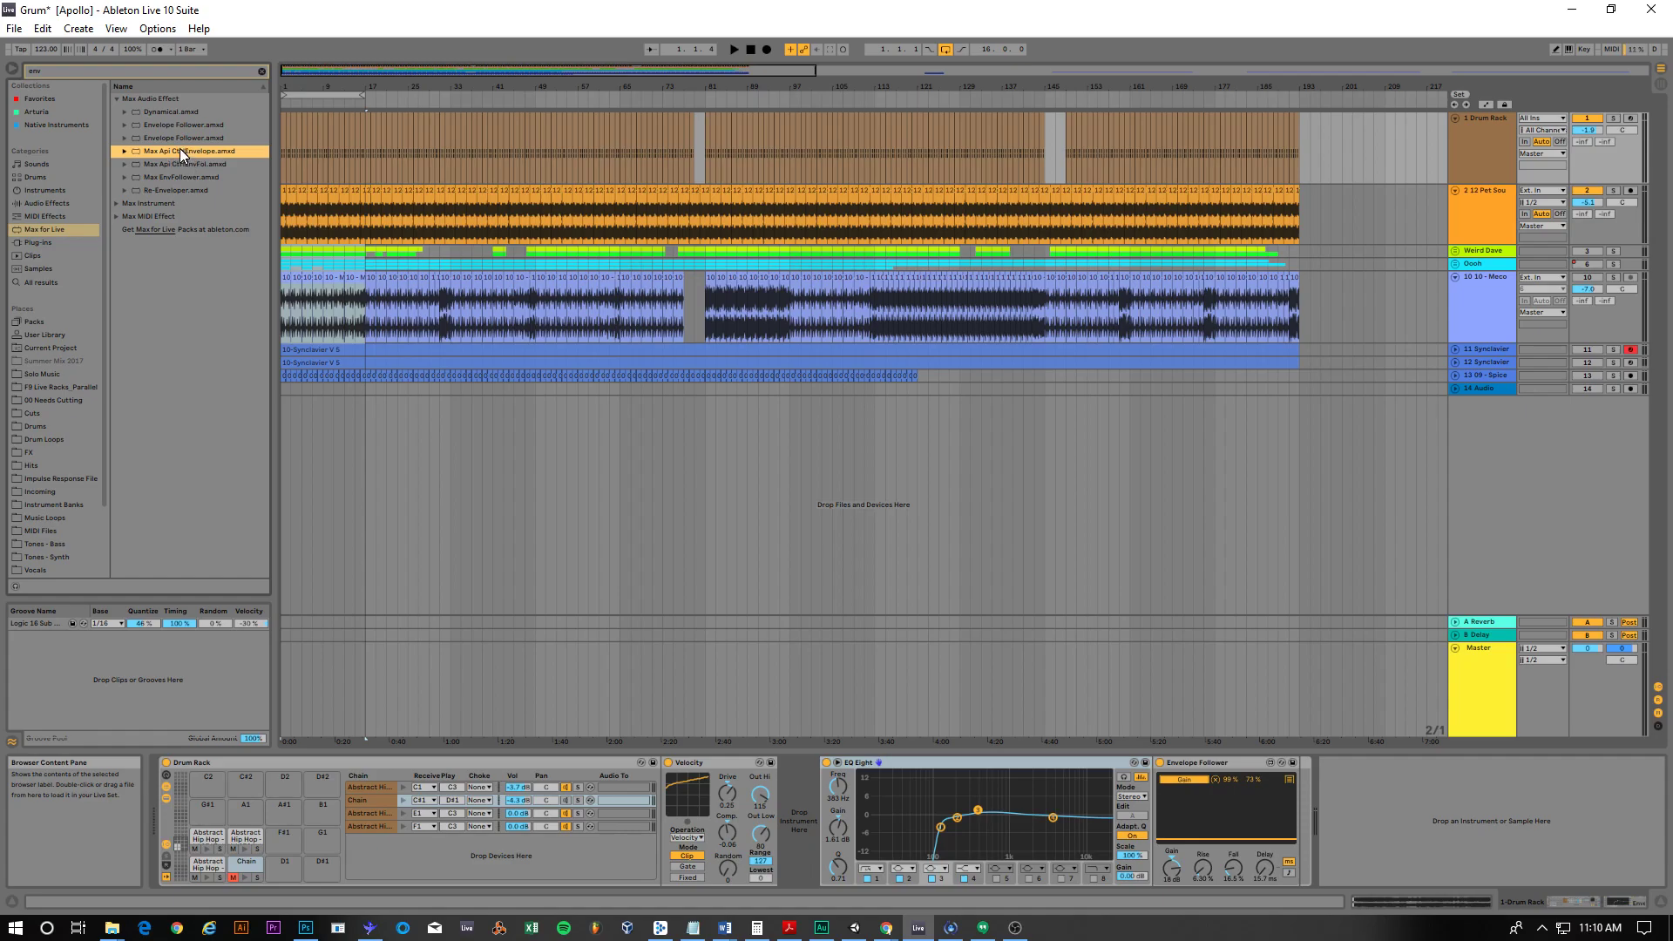
left_click(182, 125)
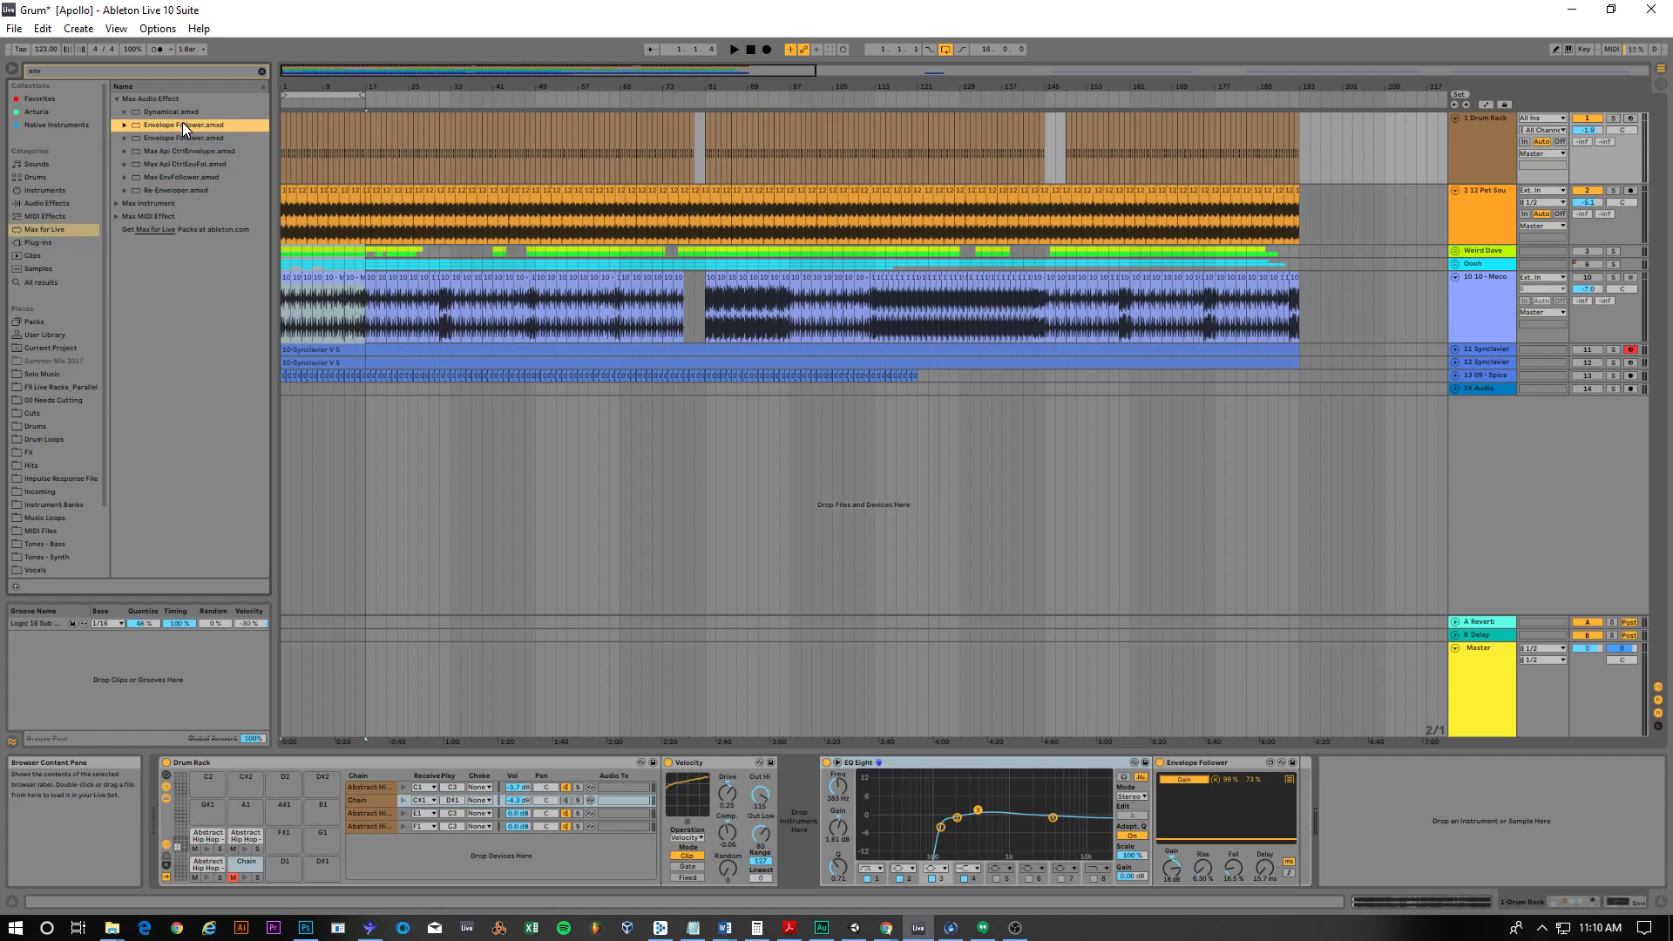
left_click_drag(182, 122, 1130, 186)
left_click_drag(752, 176, 155, 128)
left_click(180, 148)
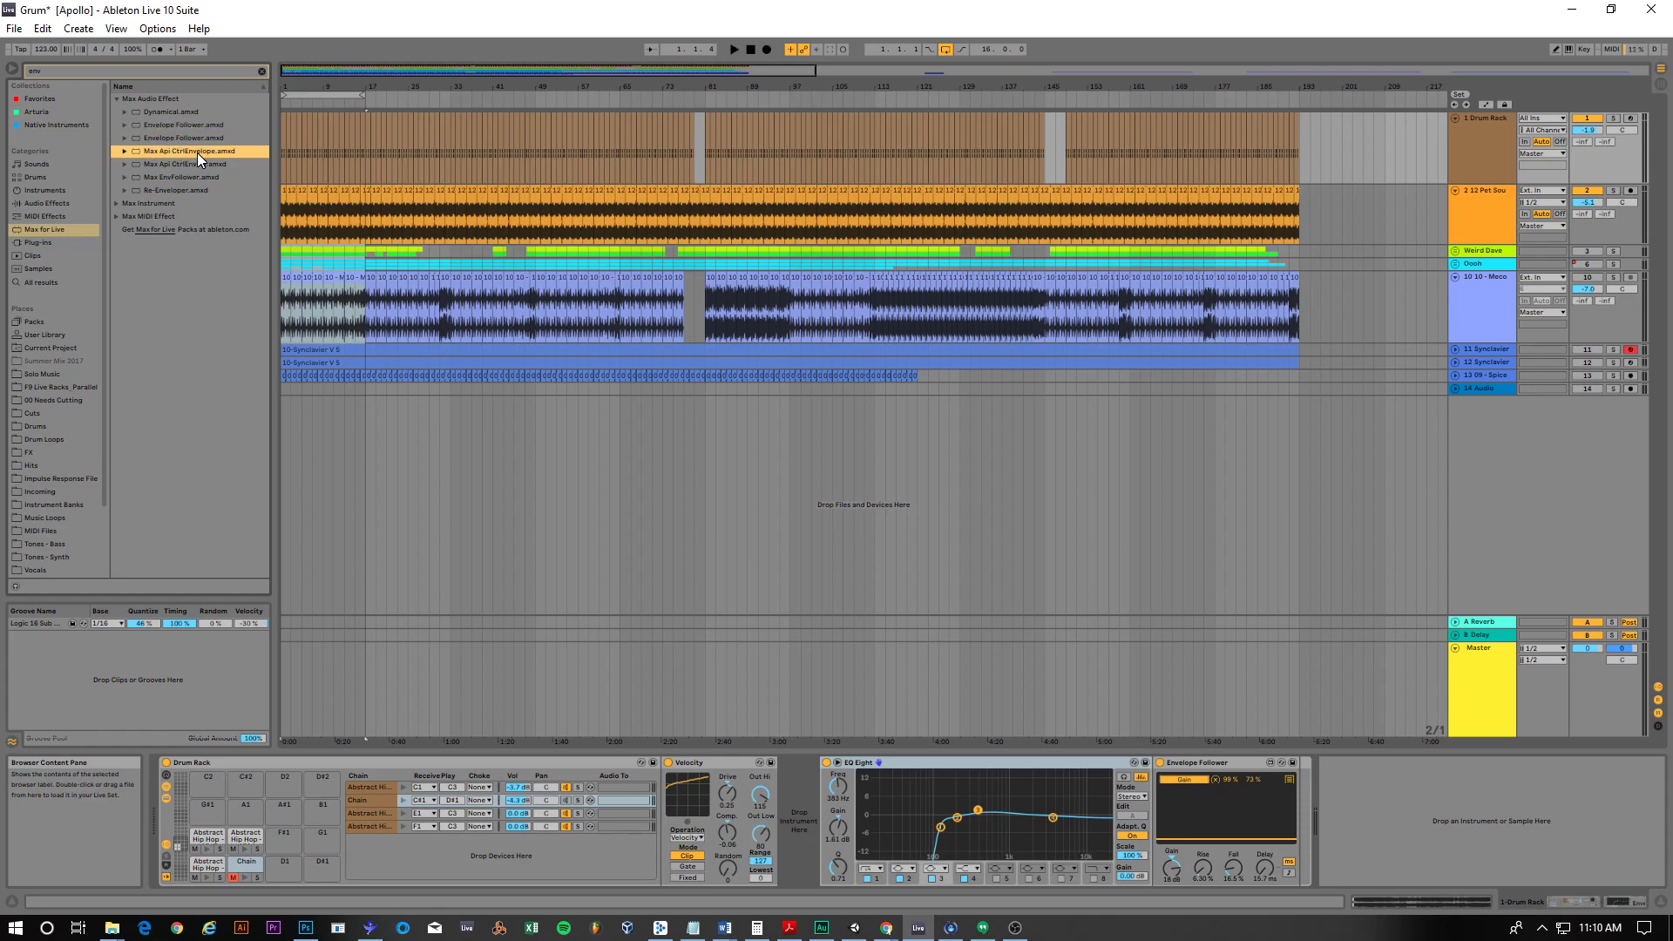
left_click(203, 163)
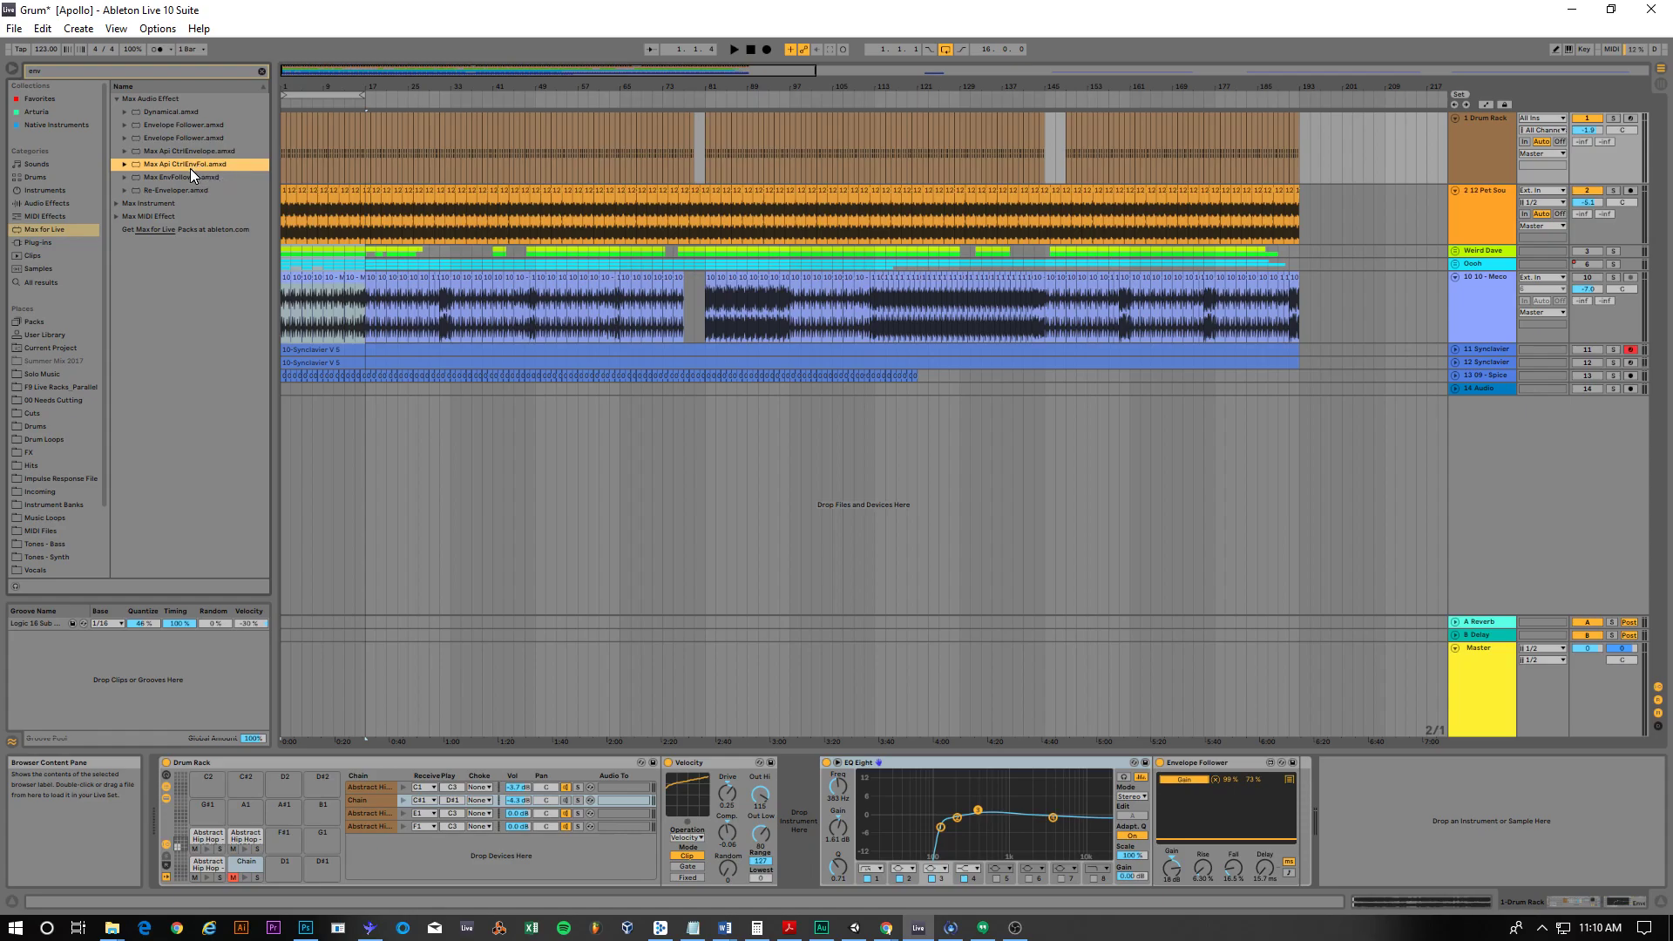
left_click(193, 126)
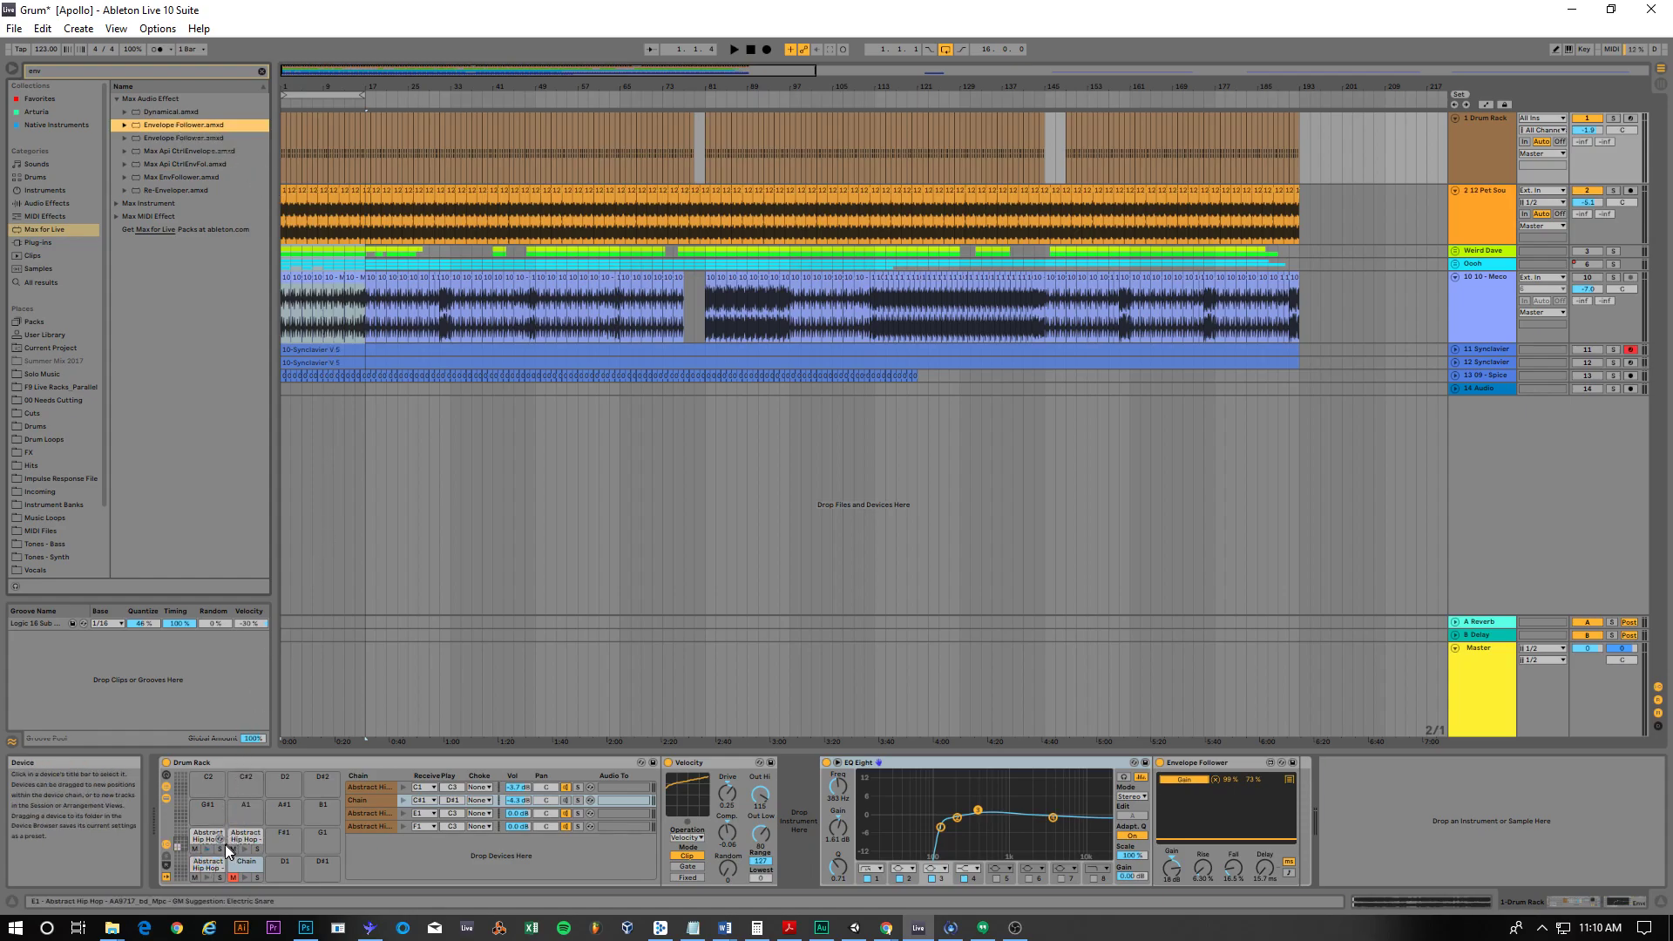
Step: Map the Envelope Follower on the Drum Rack's kick pad (bd_Linn3) to the gain of EQ Eight's band 2 on 12 Pet Sounds
left_click(207, 863)
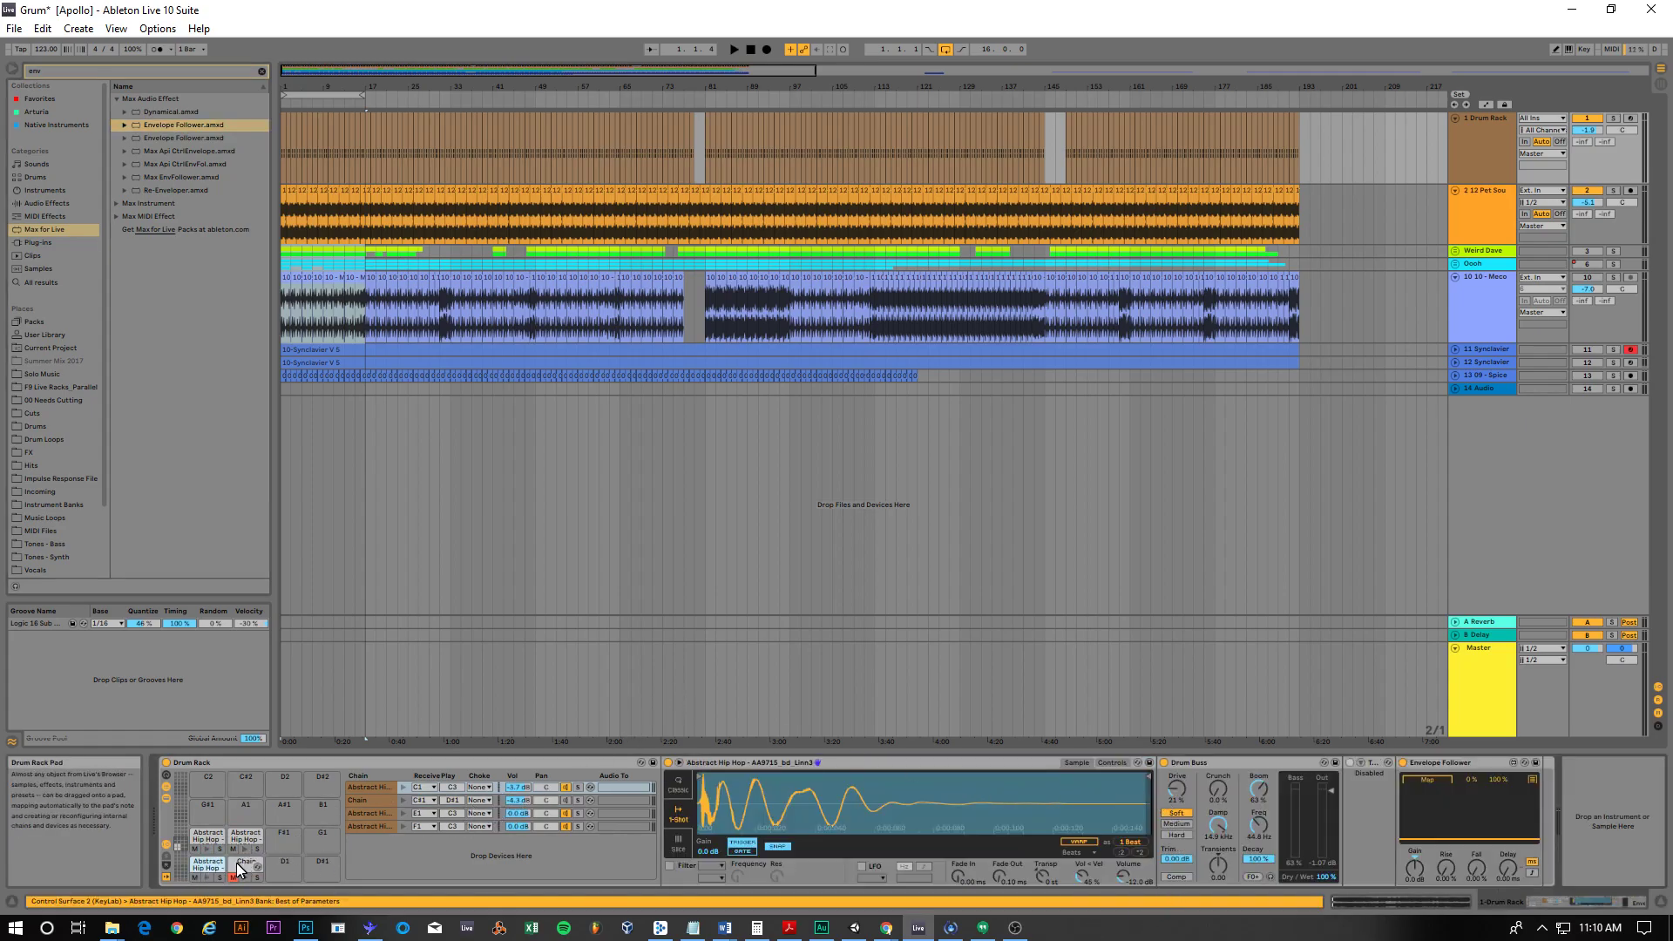
left_click(898, 766)
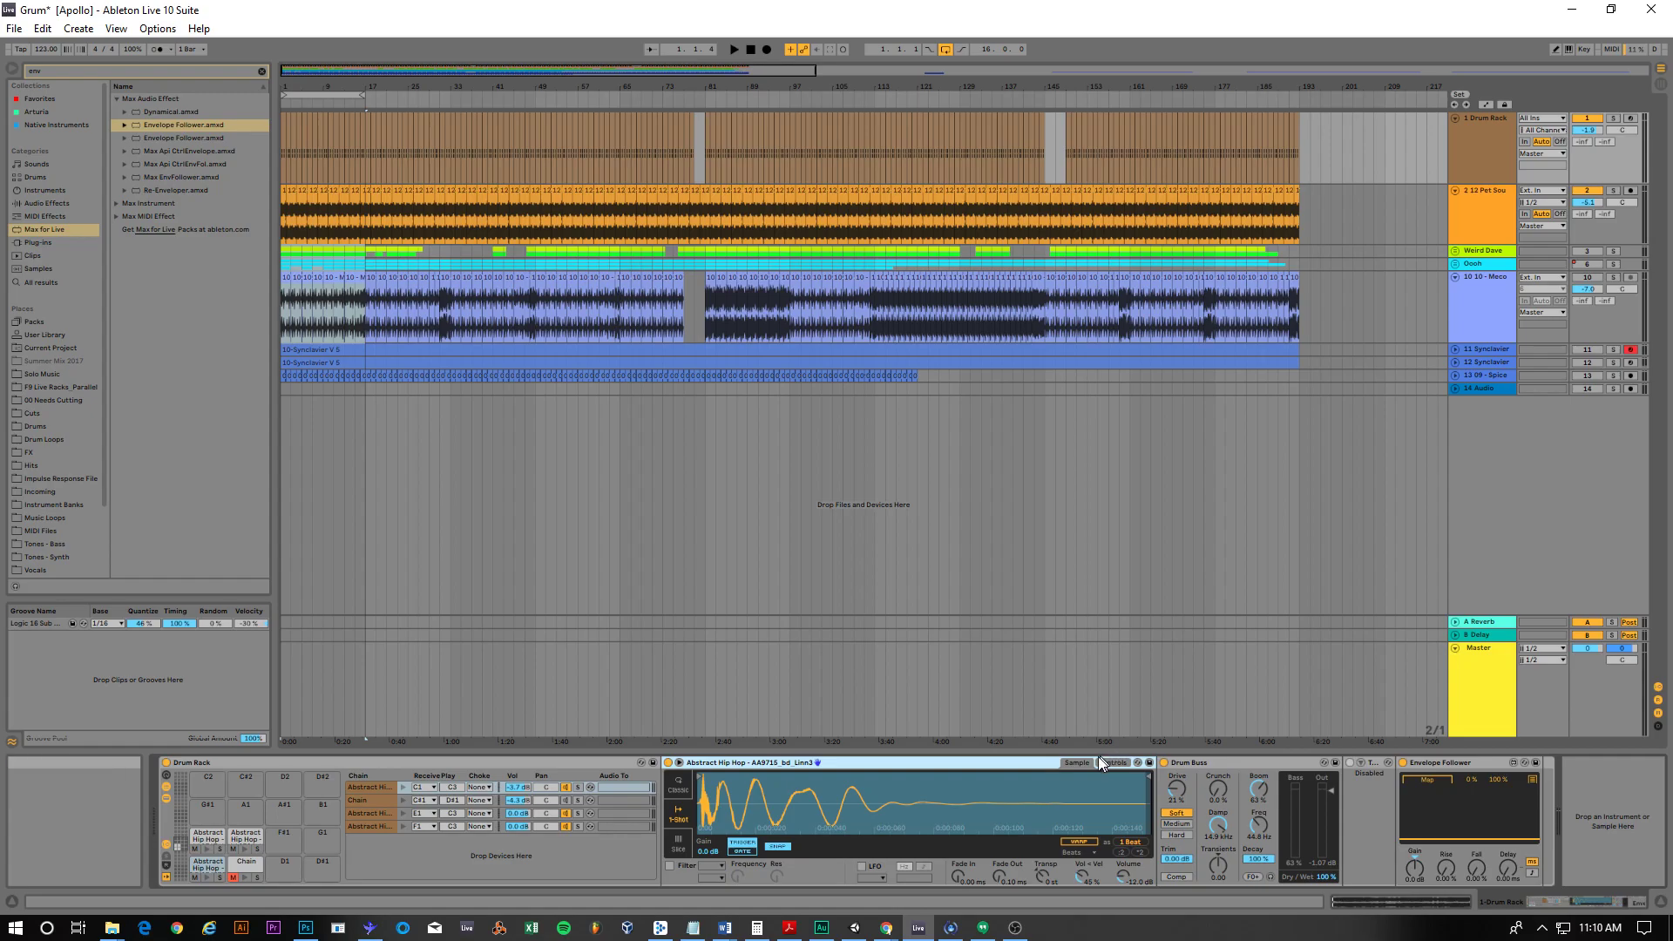
left_click(1443, 766)
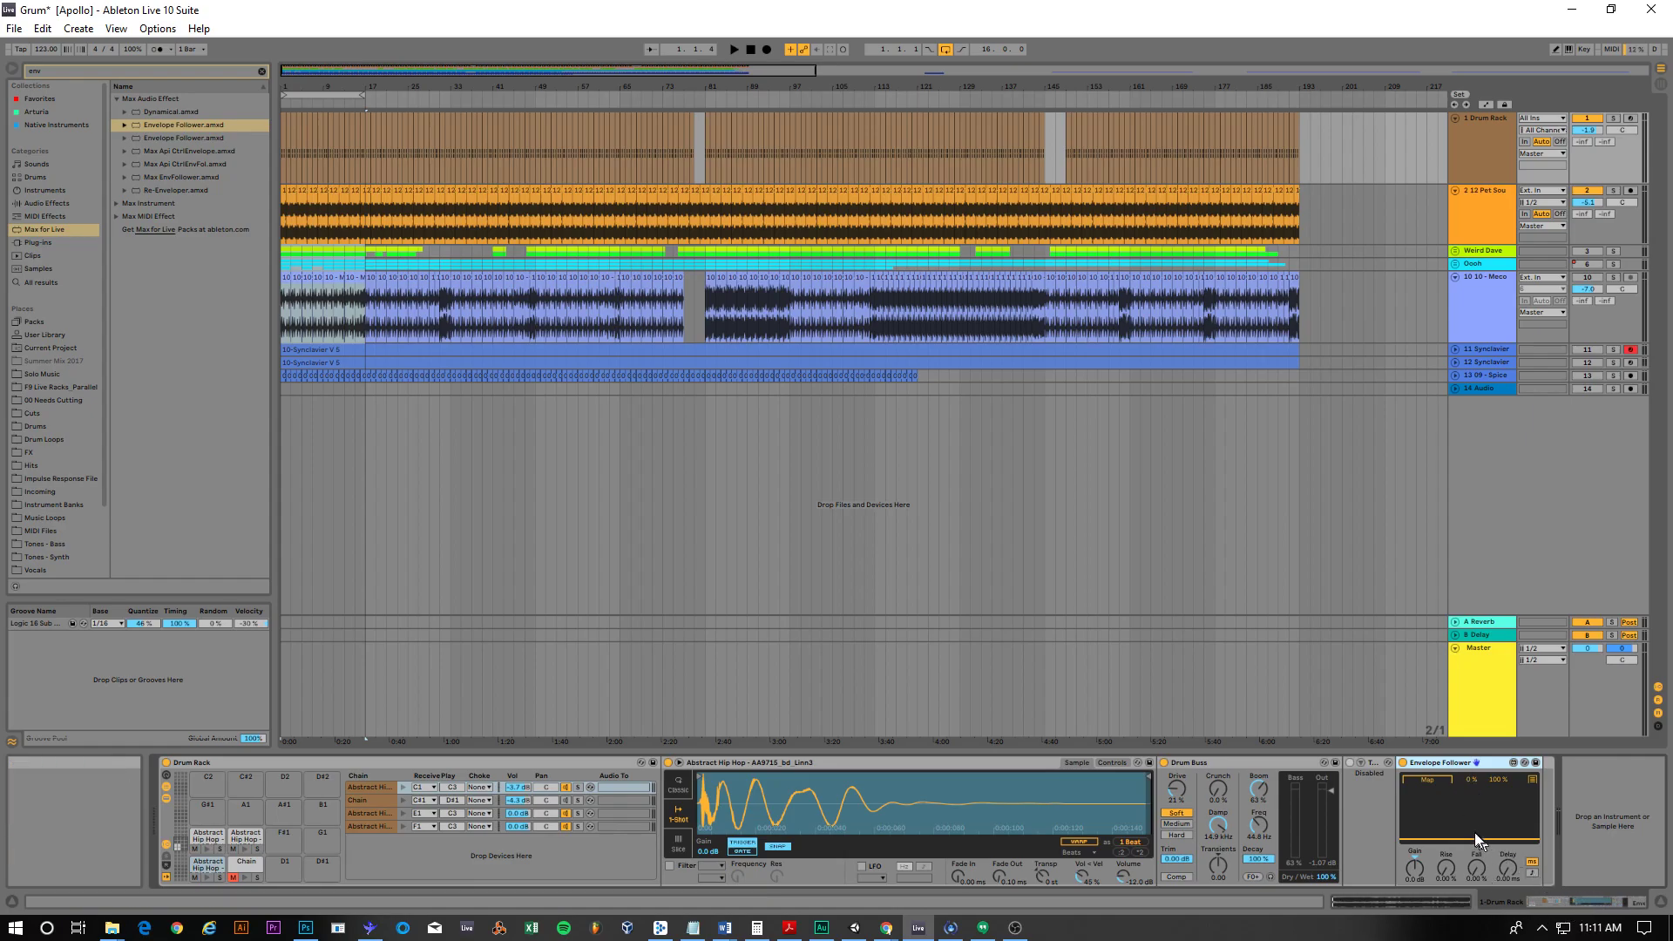
left_click(1448, 778)
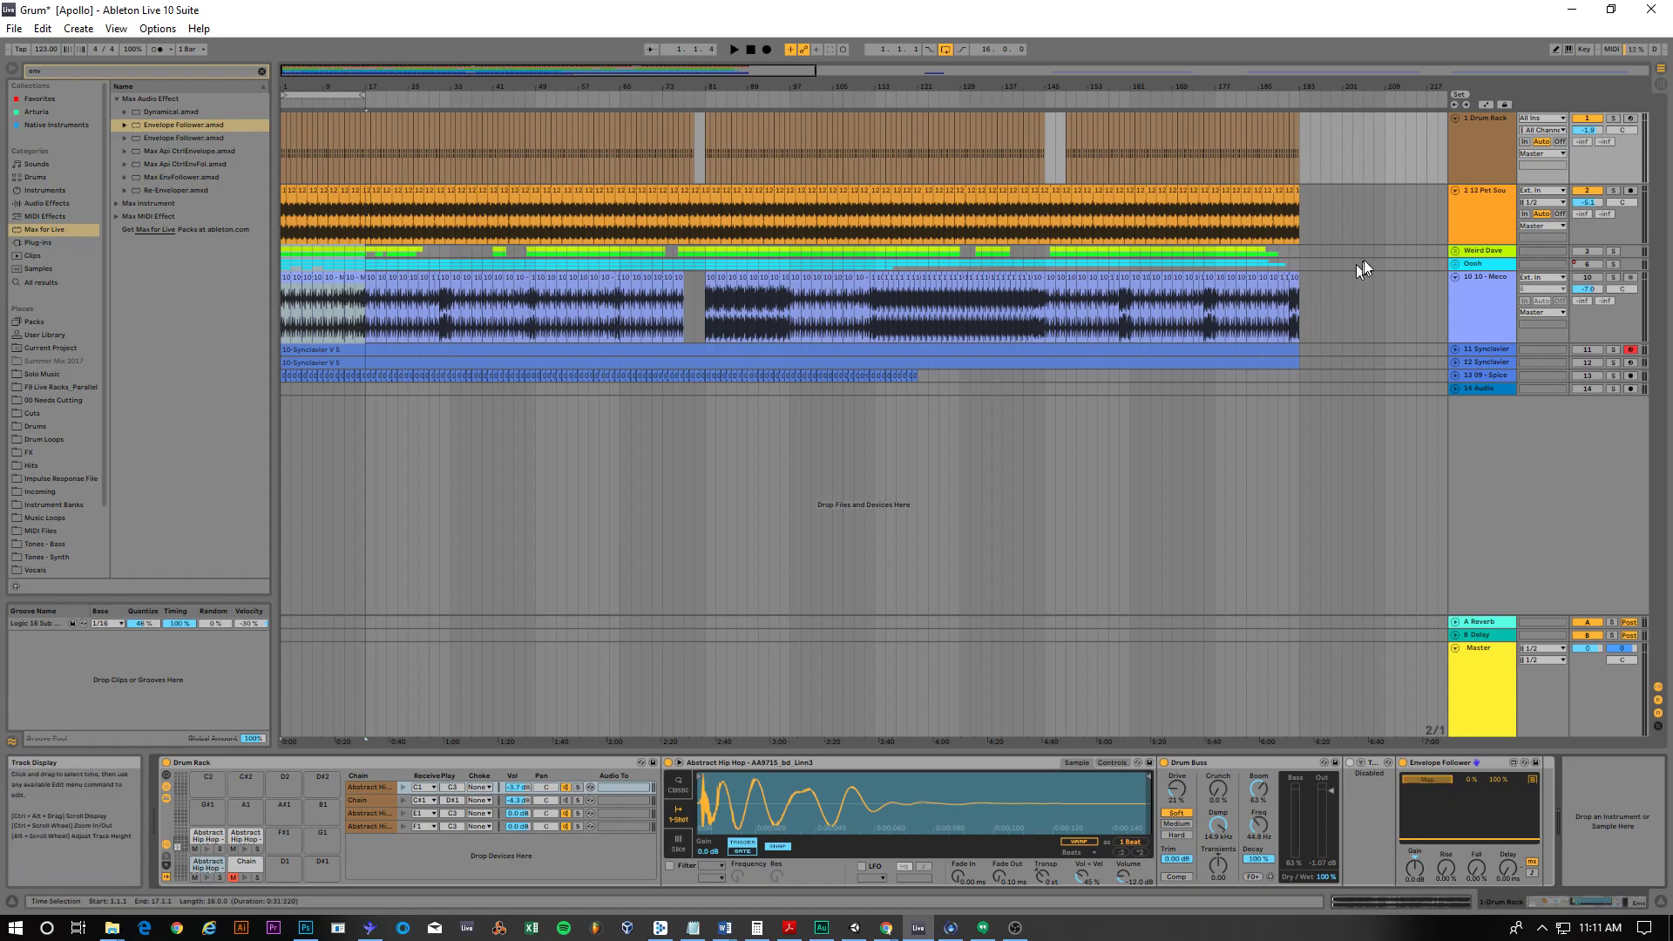
left_click(1482, 192)
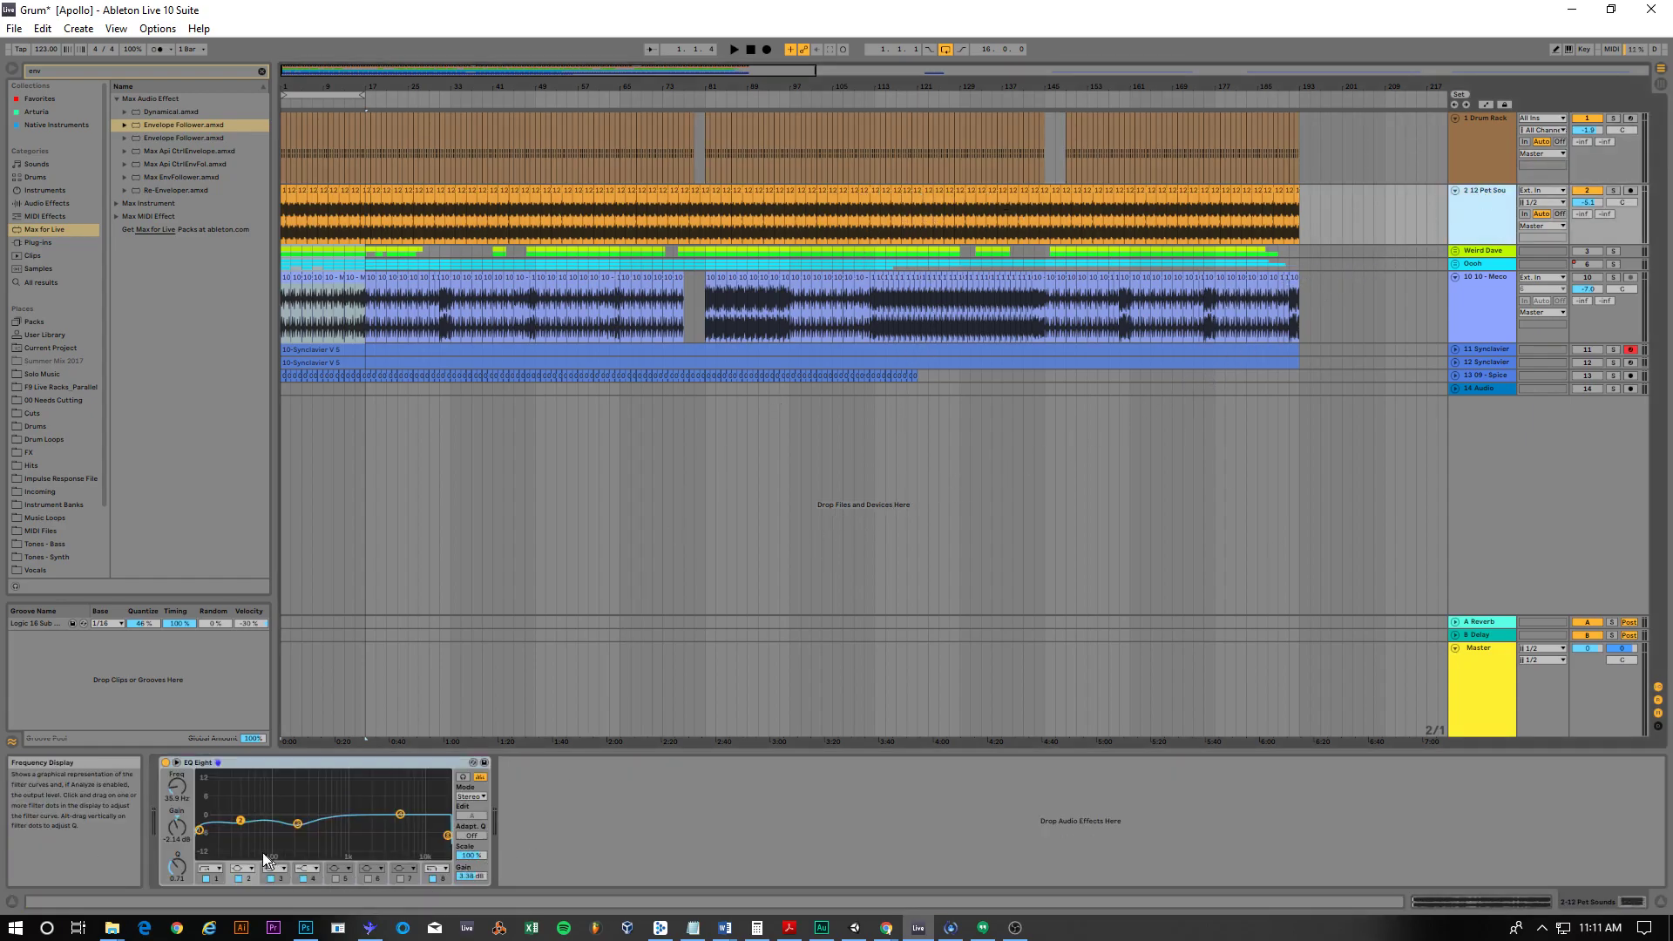
left_click(248, 877)
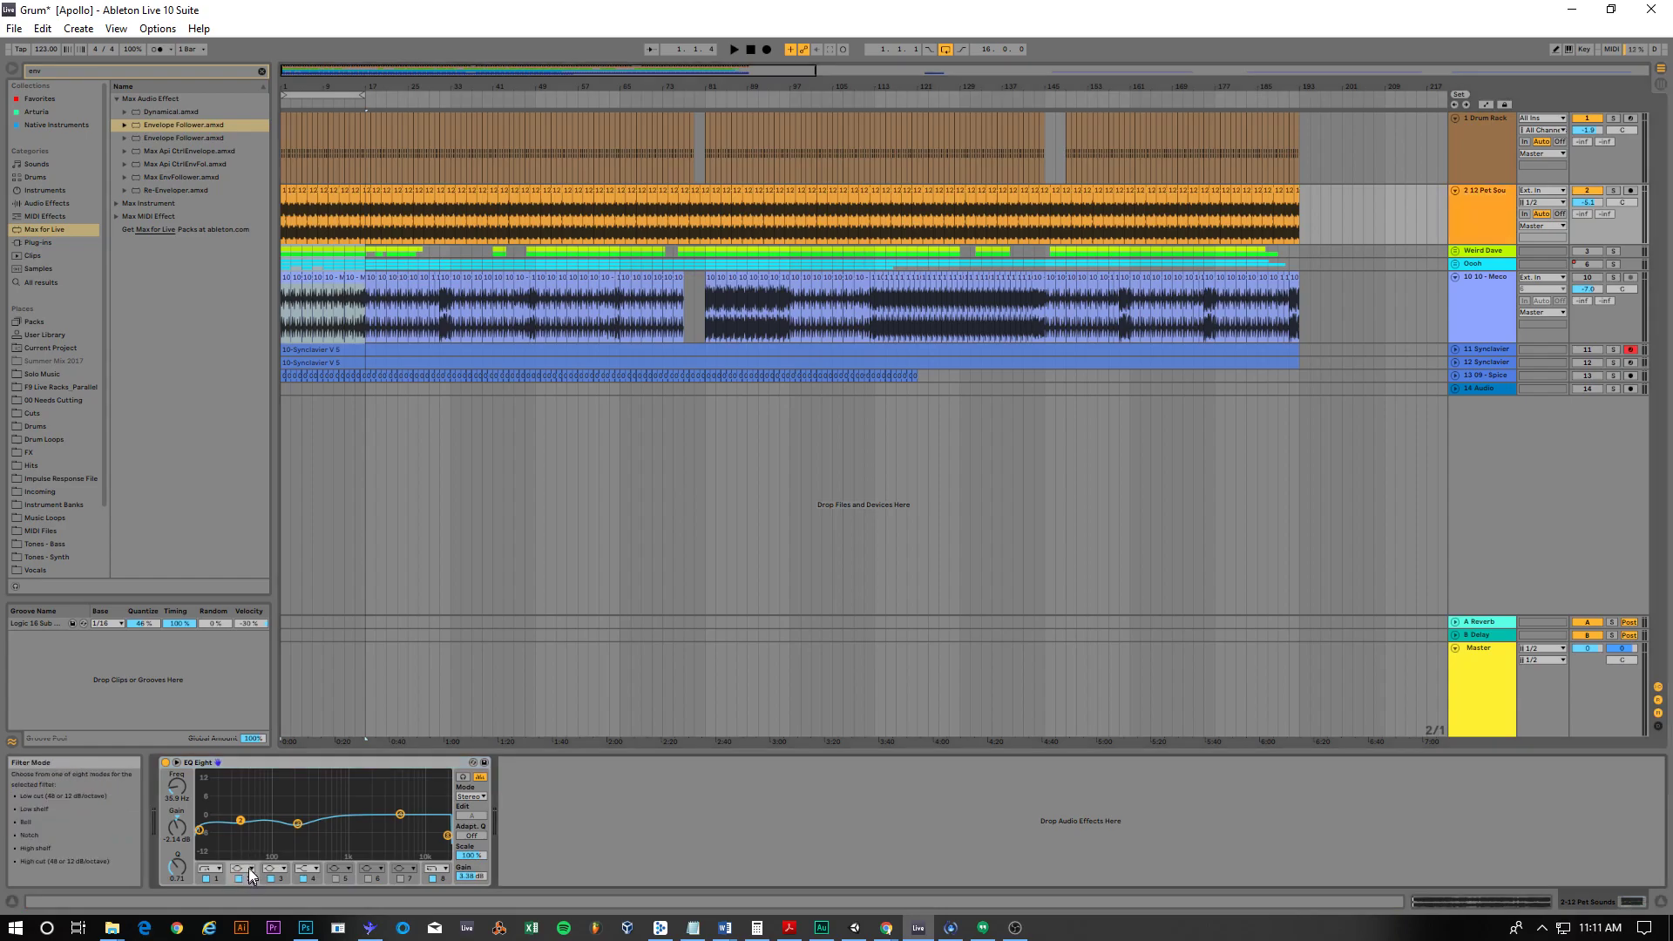
left_click_drag(241, 821, 236, 859)
left_click(185, 833)
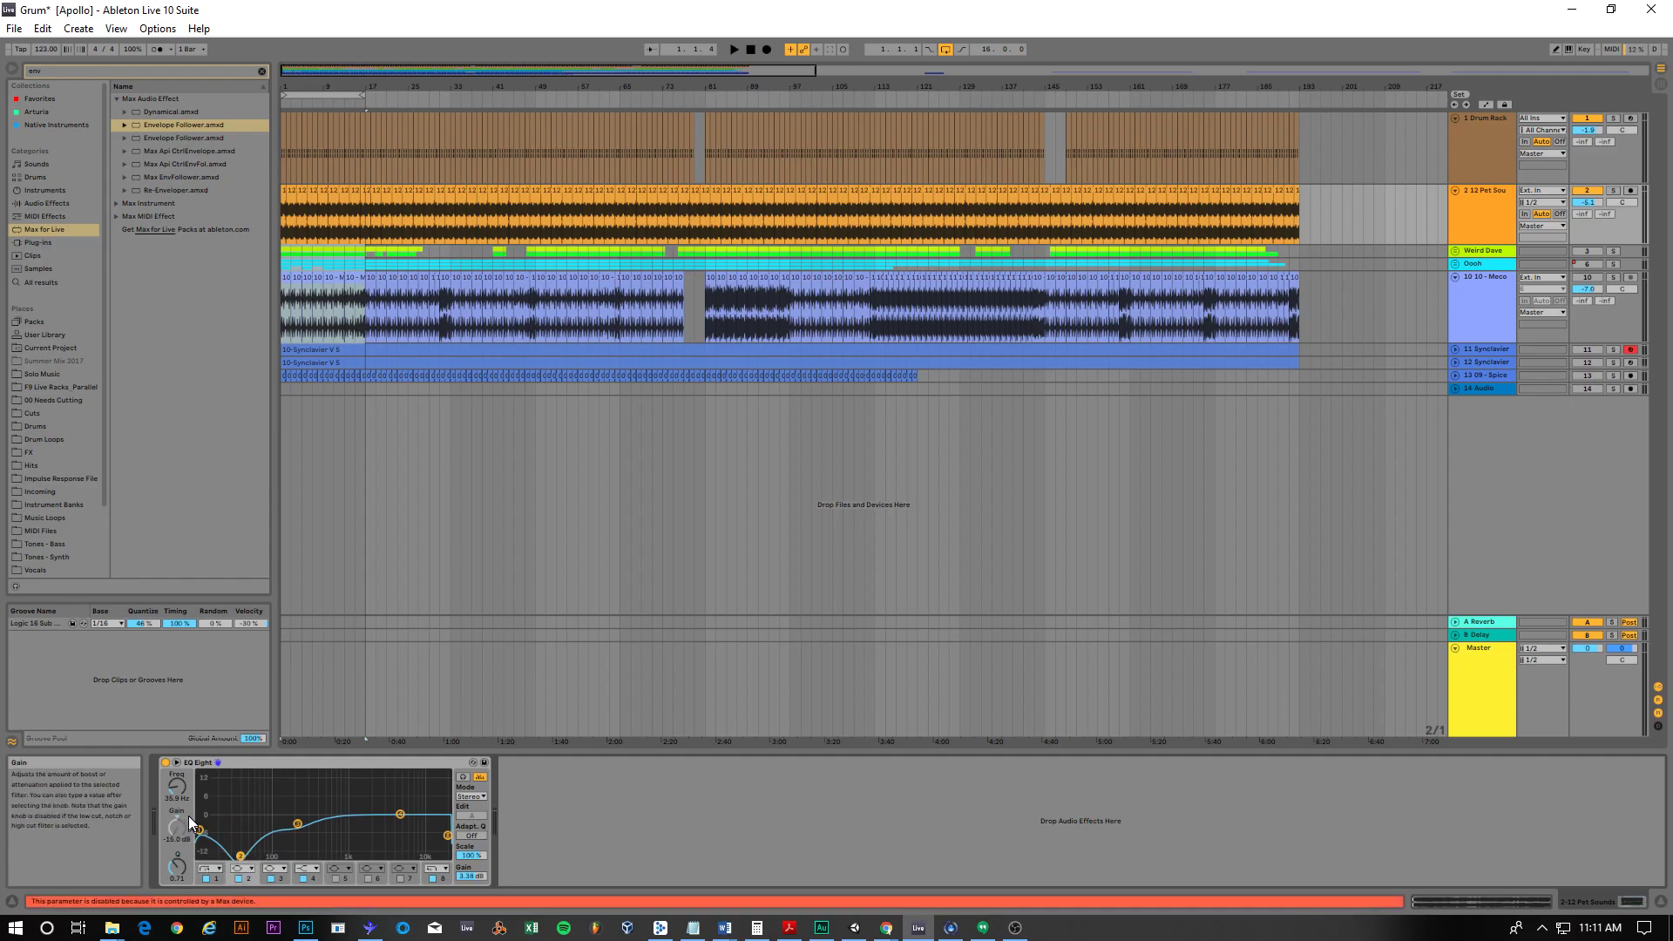
Step: Compare the Envelope Follower's mapping on the Drum Rack with the band 2 gain in EQ Eight on 12 Pet Sounds
left_click(1485, 122)
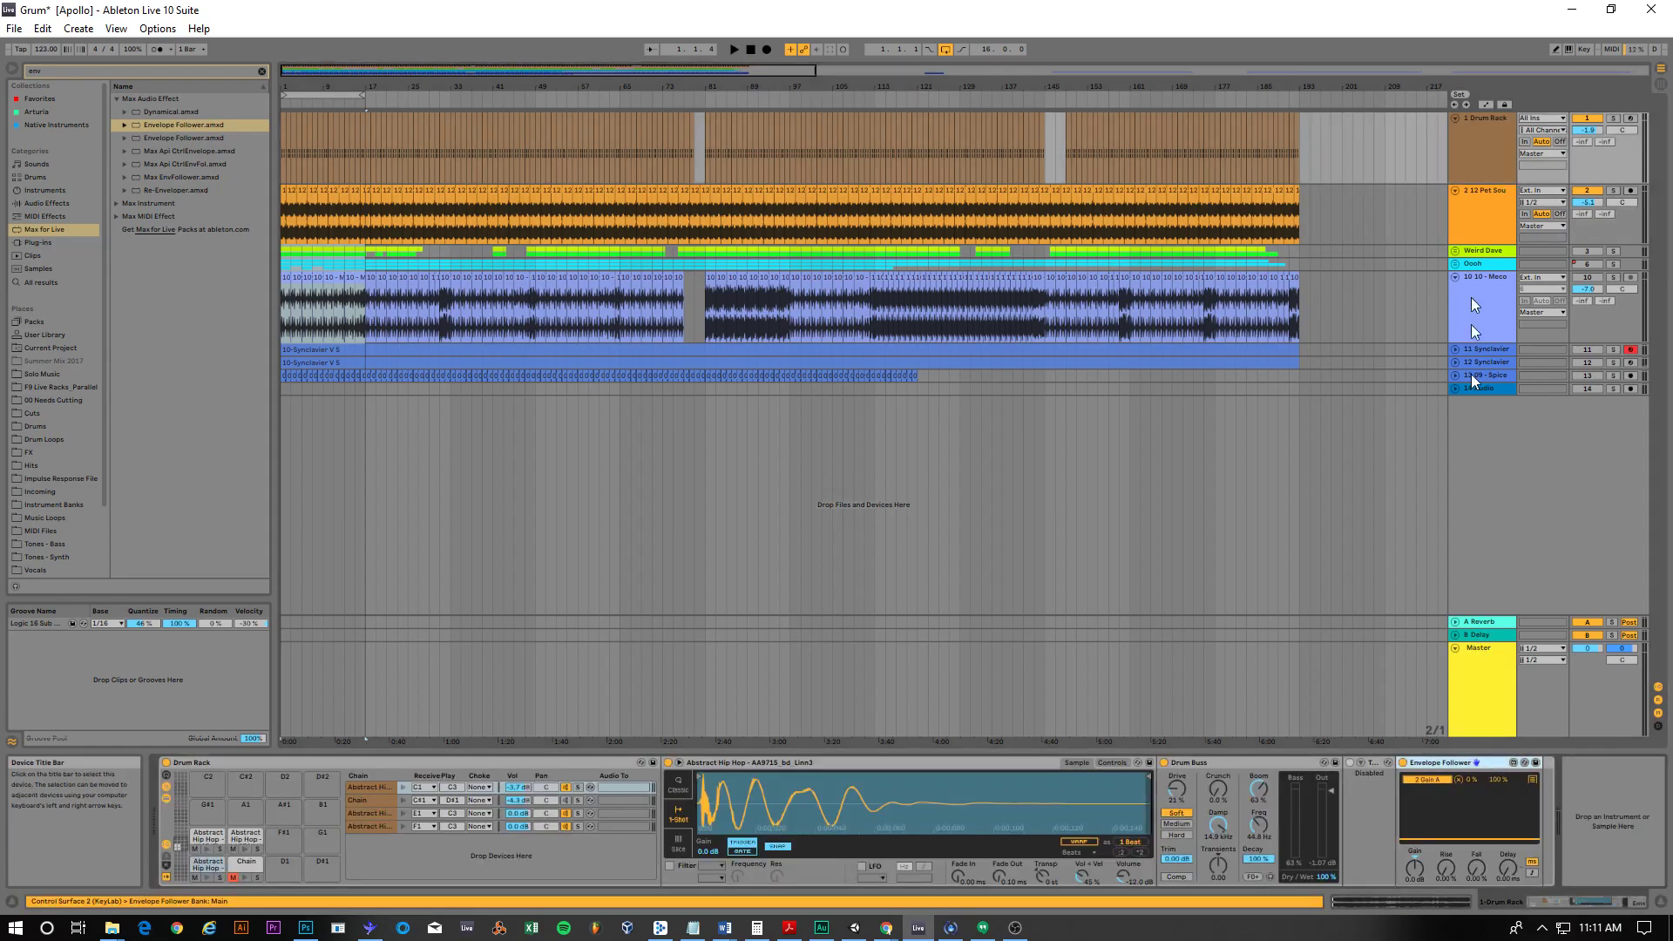
left_click(1476, 205)
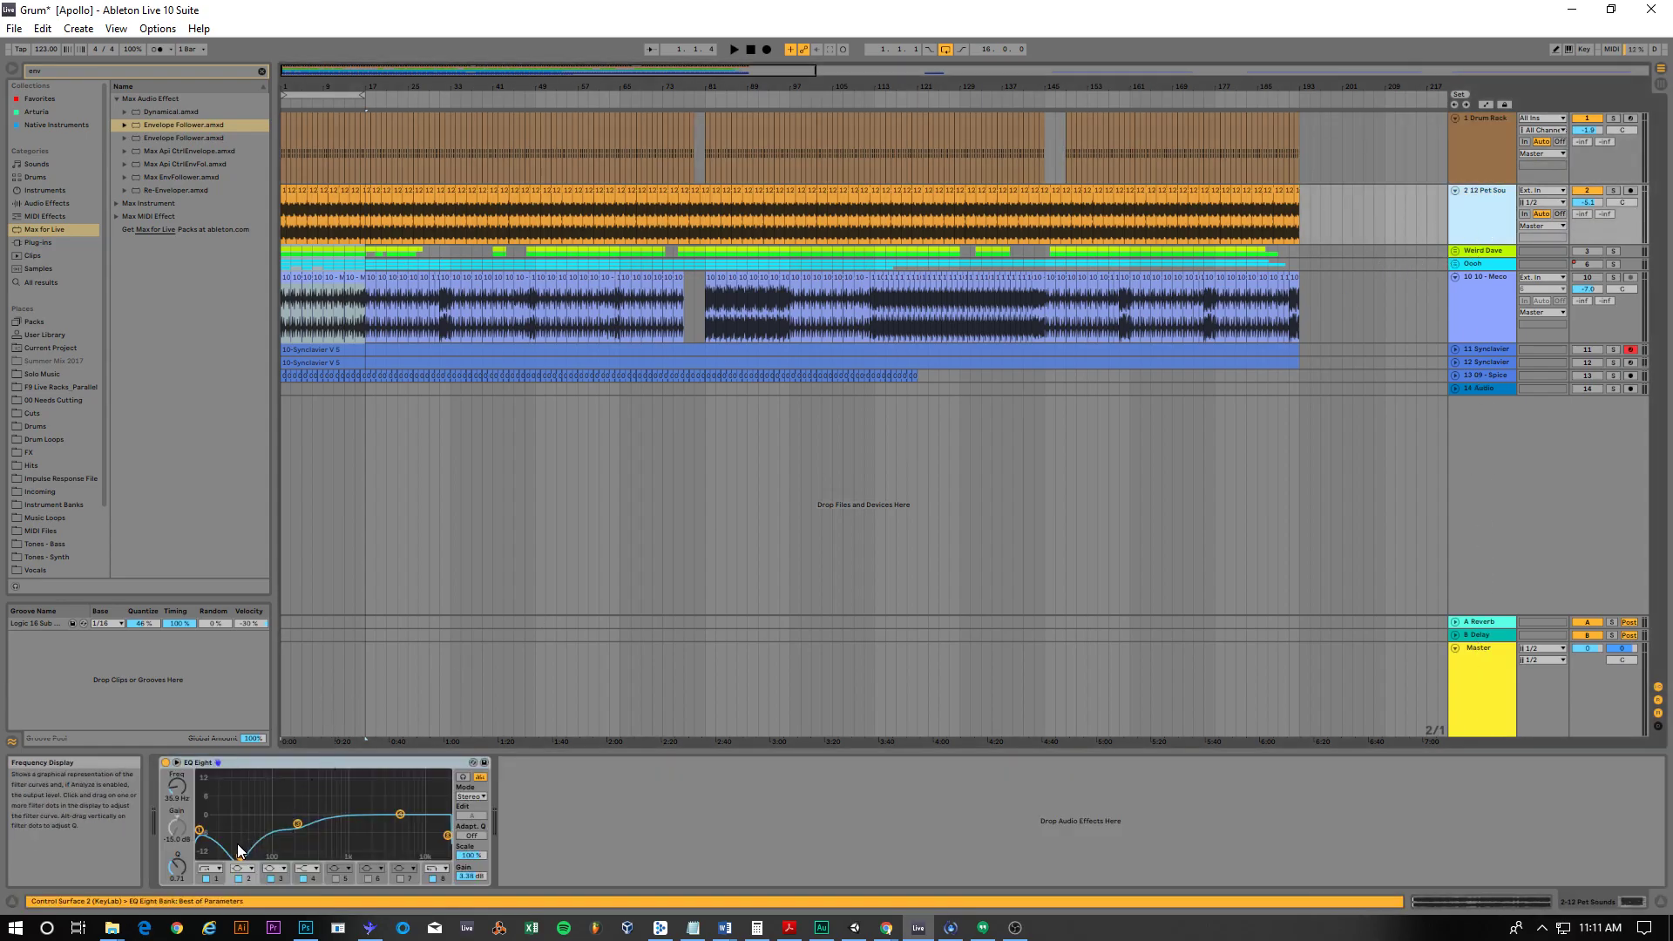
left_click(1497, 118)
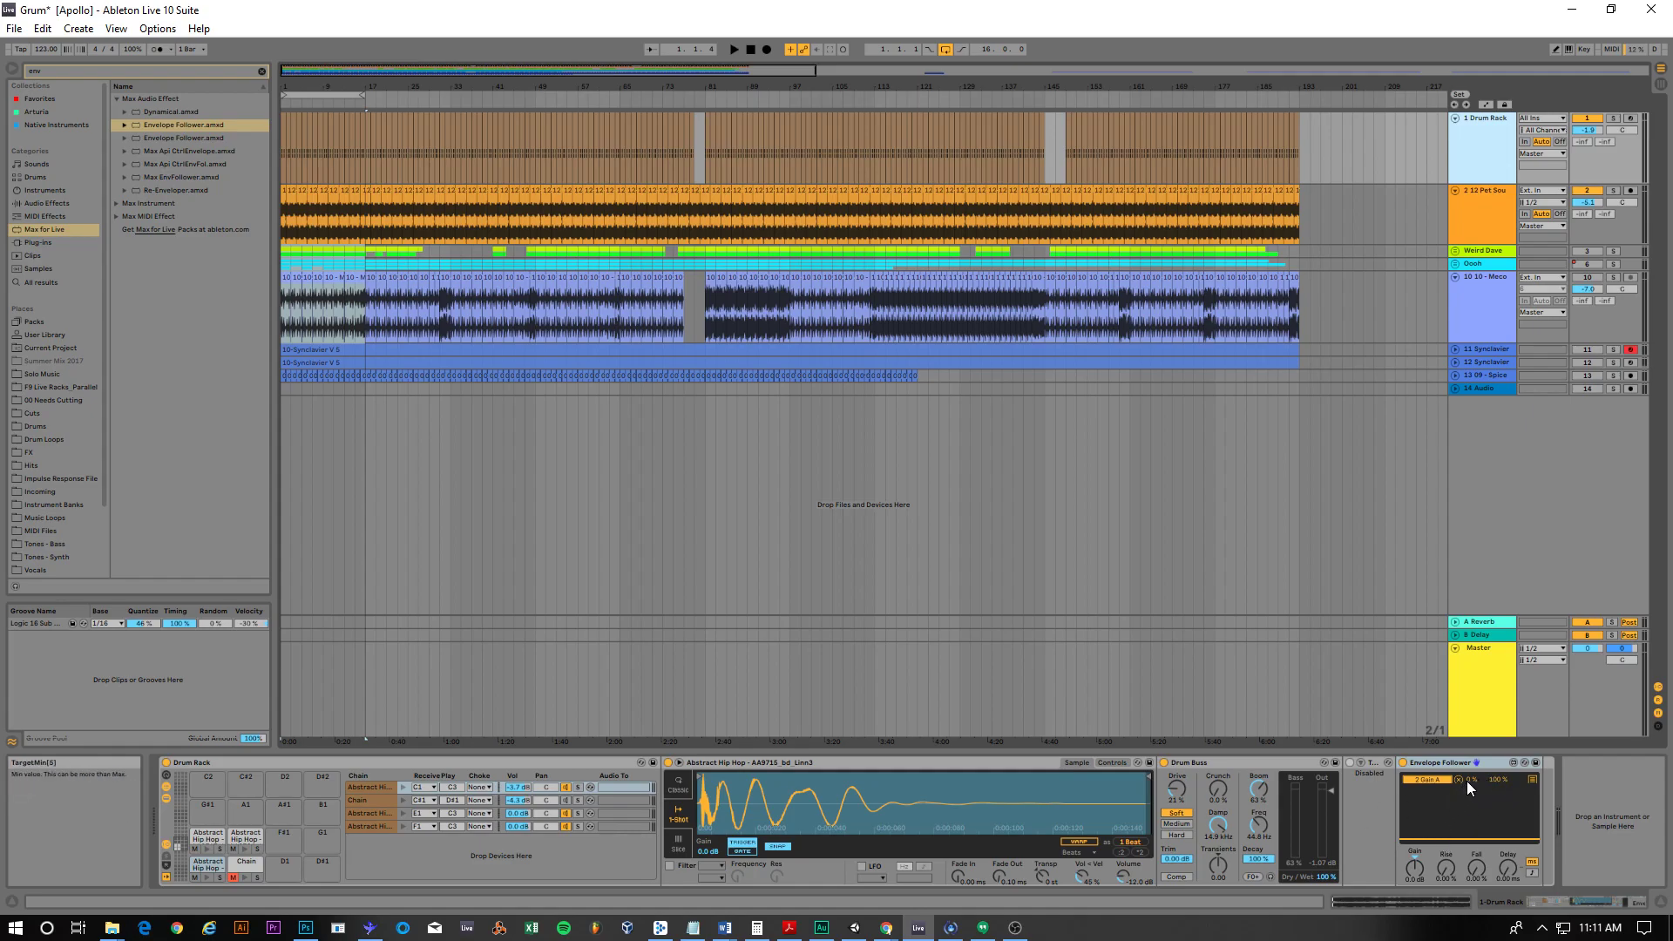
left_click(1504, 192)
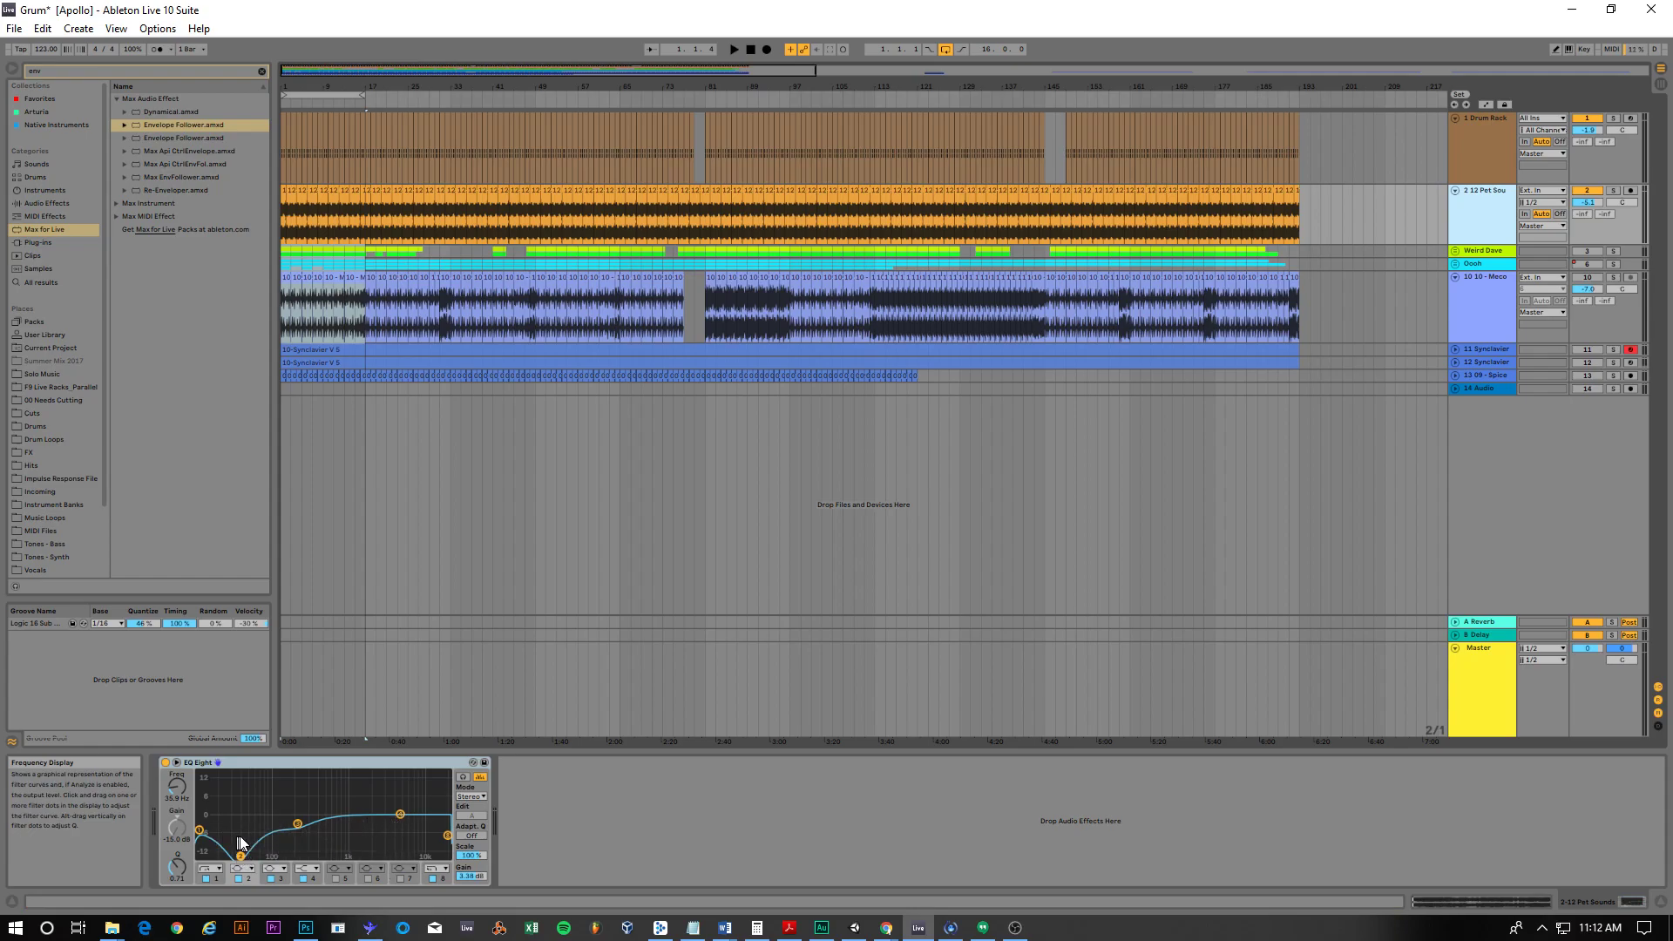
left_click(247, 872)
left_click(248, 873)
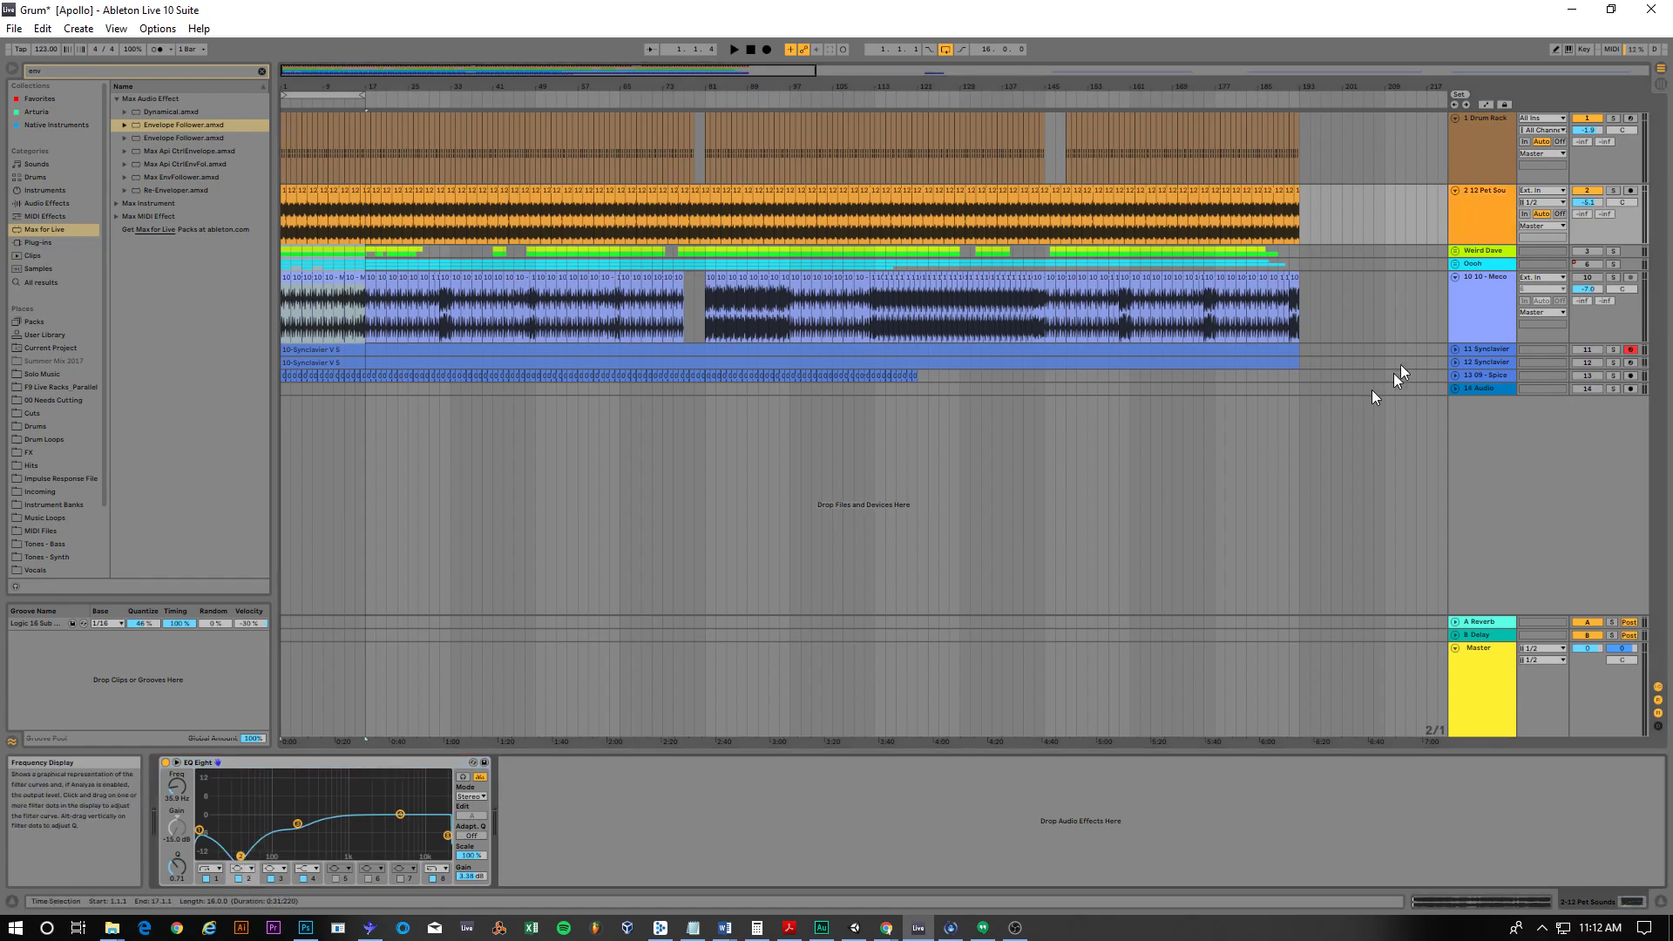
left_click(1499, 191)
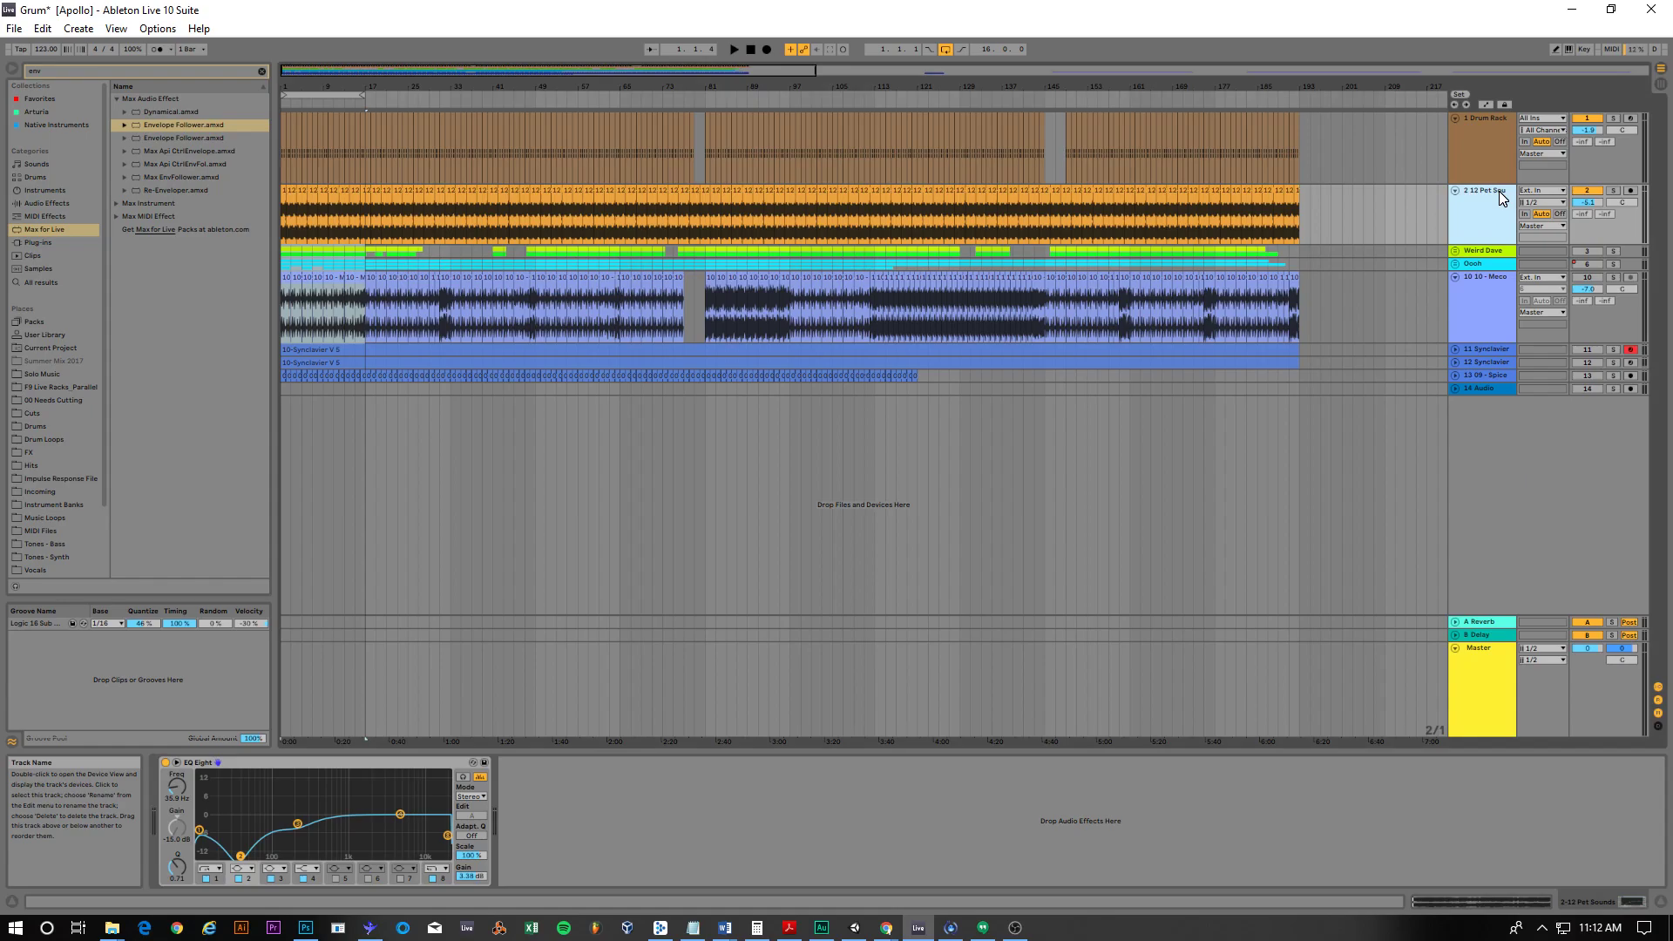
Step: Set the Envelope Follower's mapping range to 50 % minimum and 0 % maximum, and check EQ Eight's band 2 on 12 Pet Sounds
left_click(1497, 125)
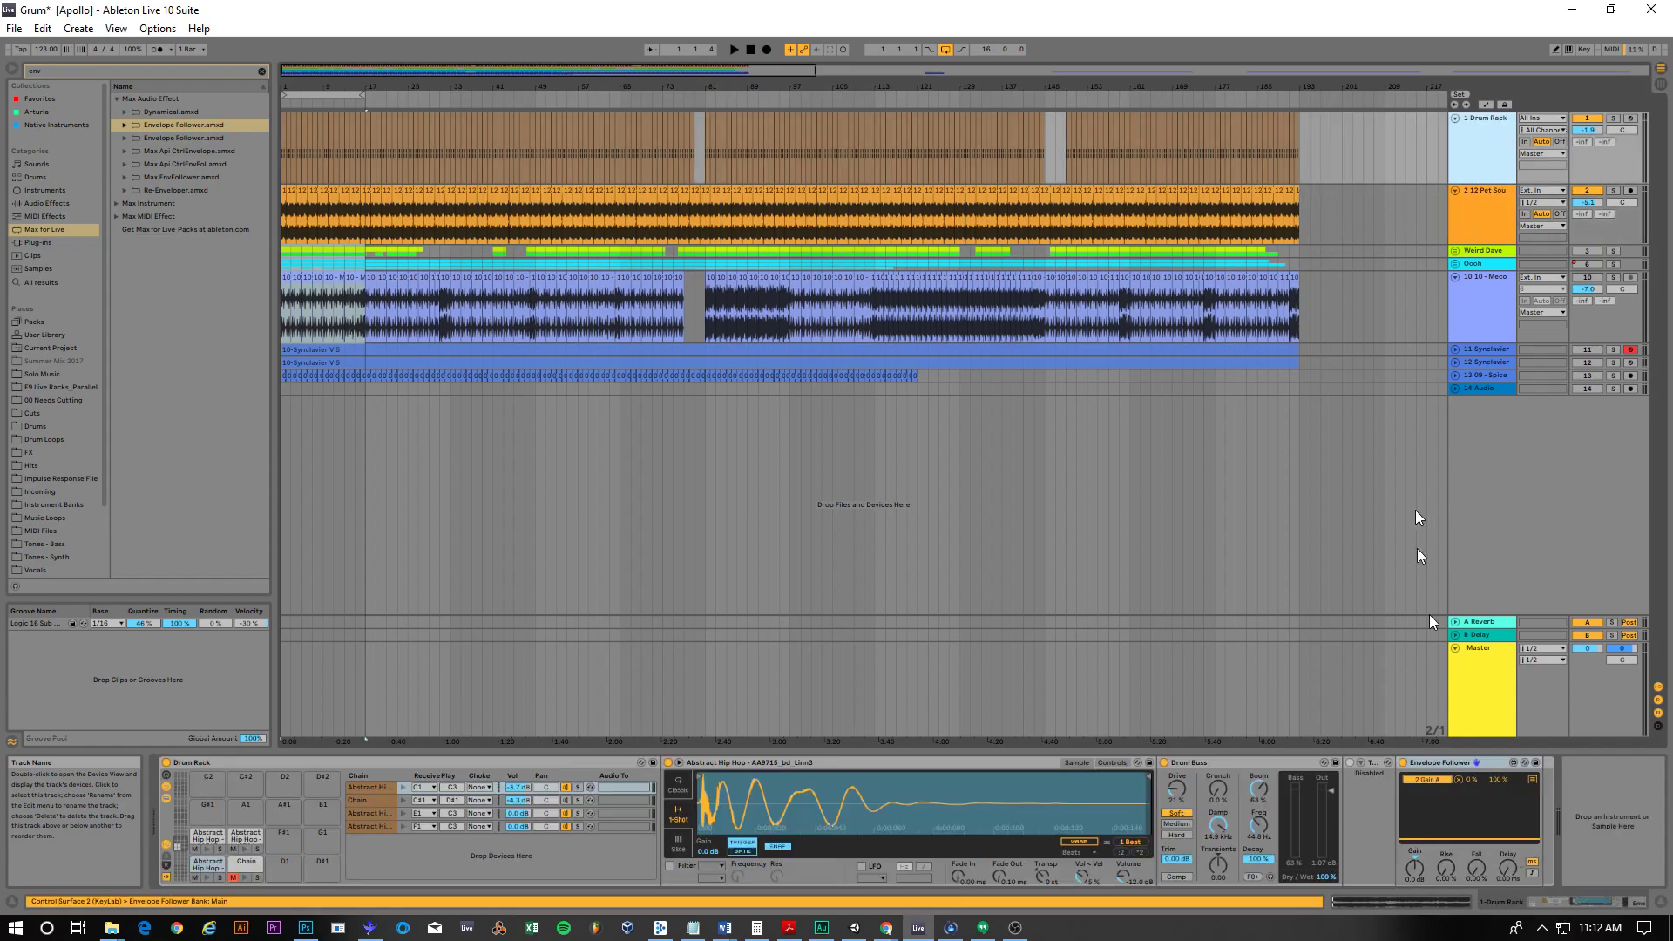
left_click(1471, 781)
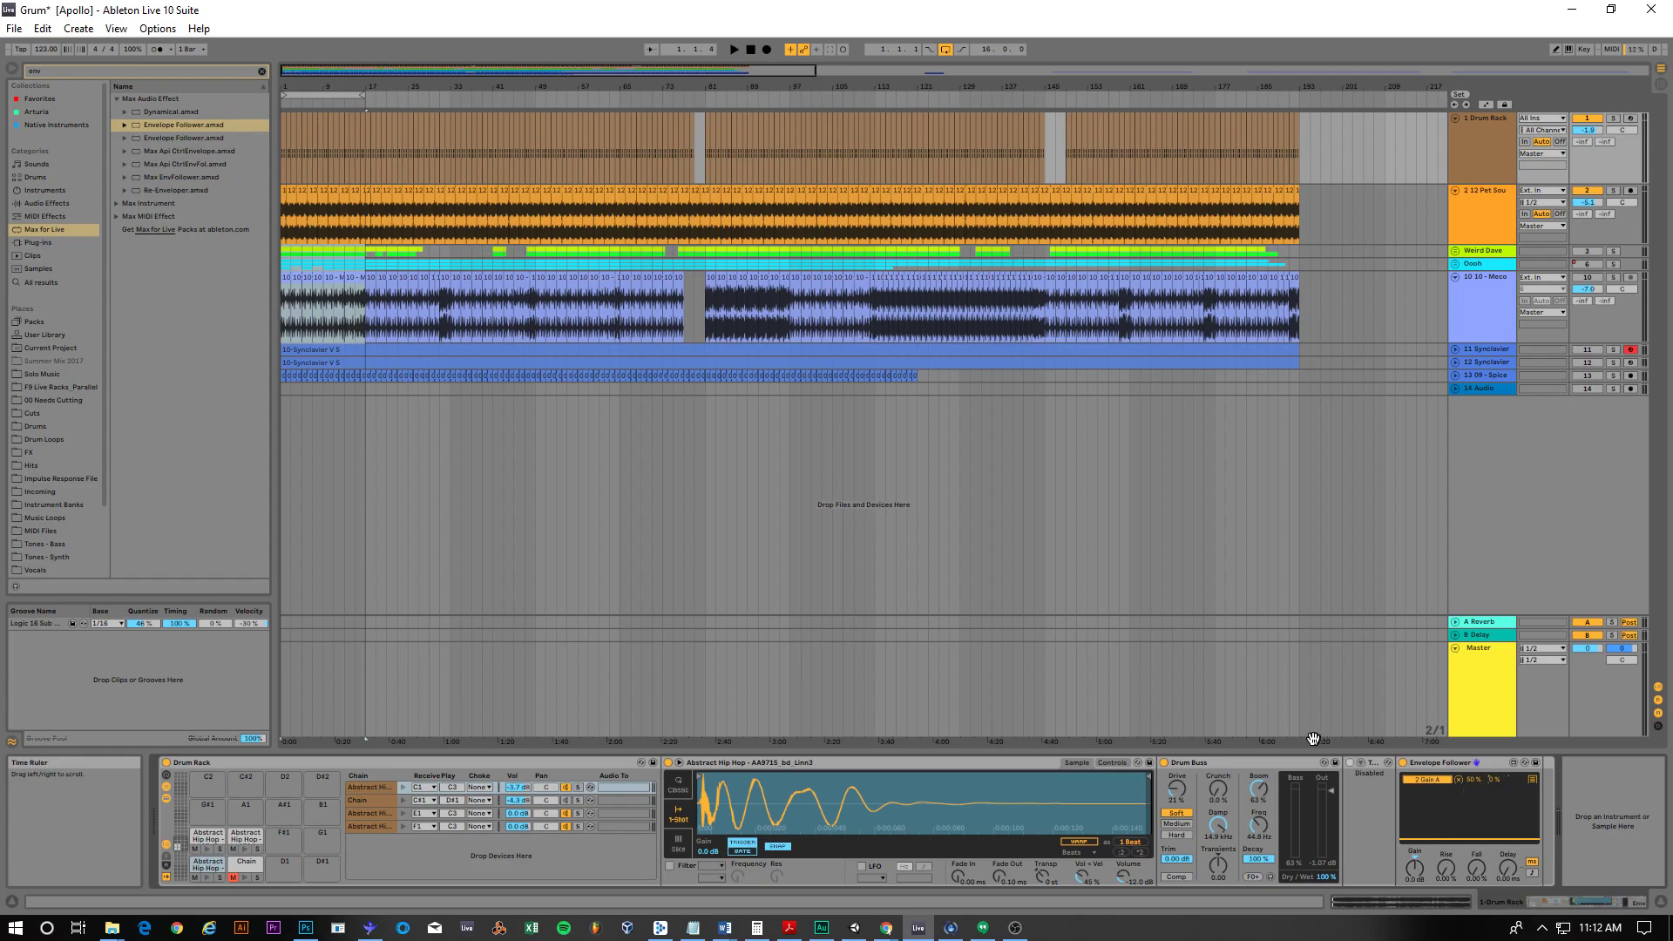
left_click(1489, 190)
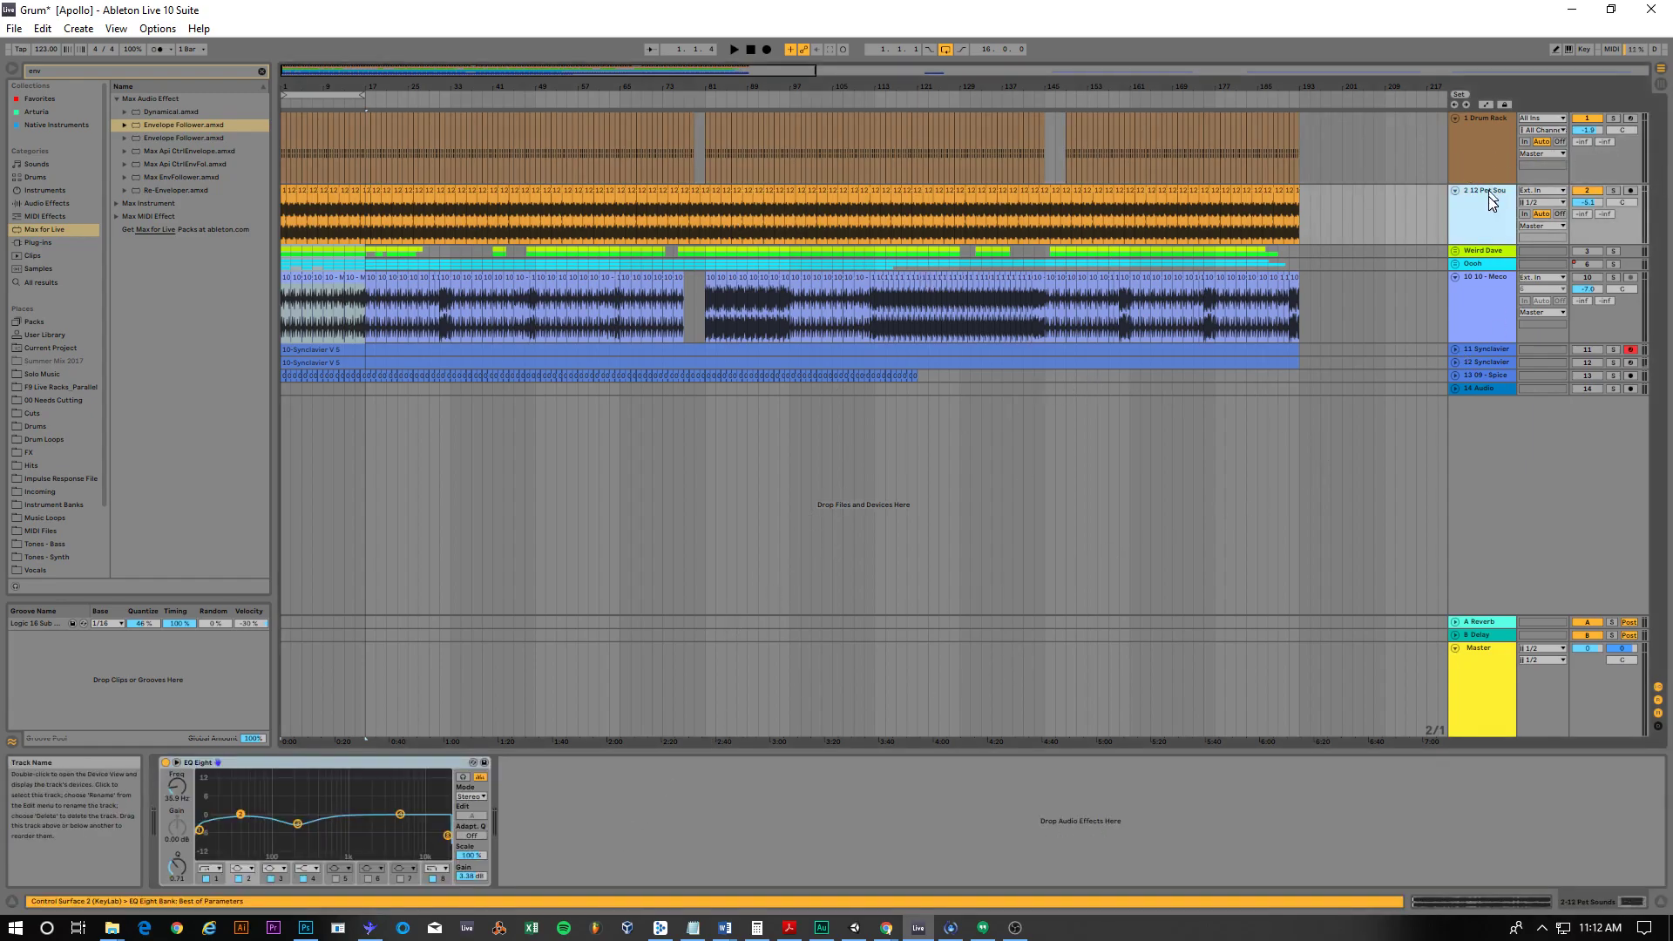
left_click(250, 877)
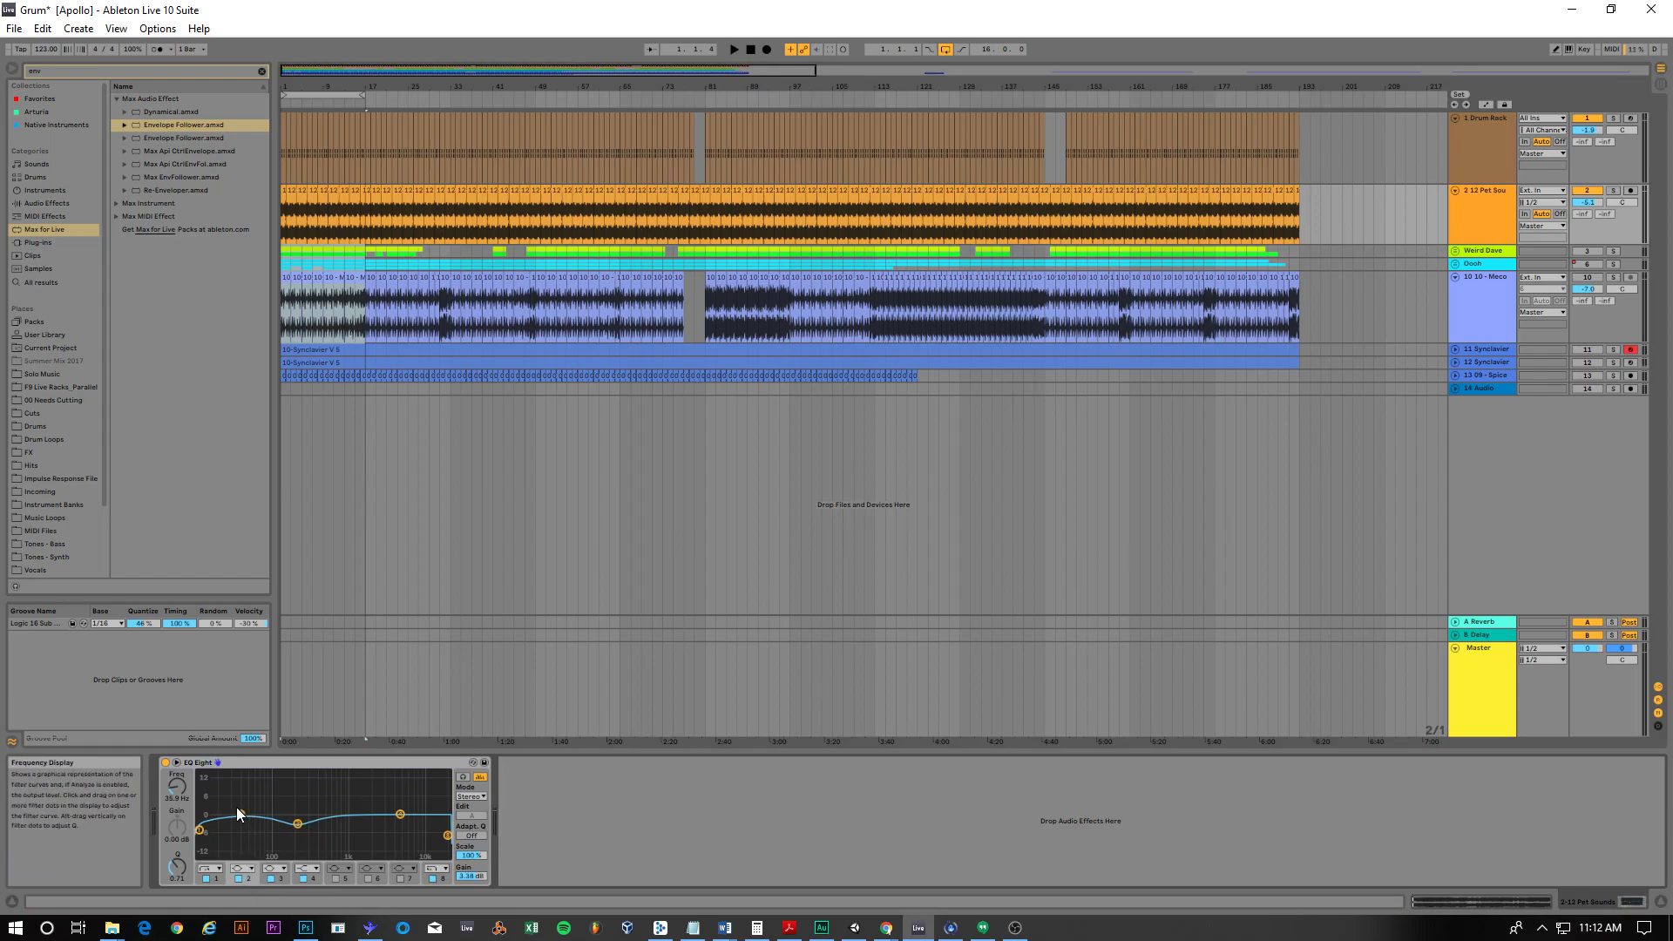
left_click(180, 828)
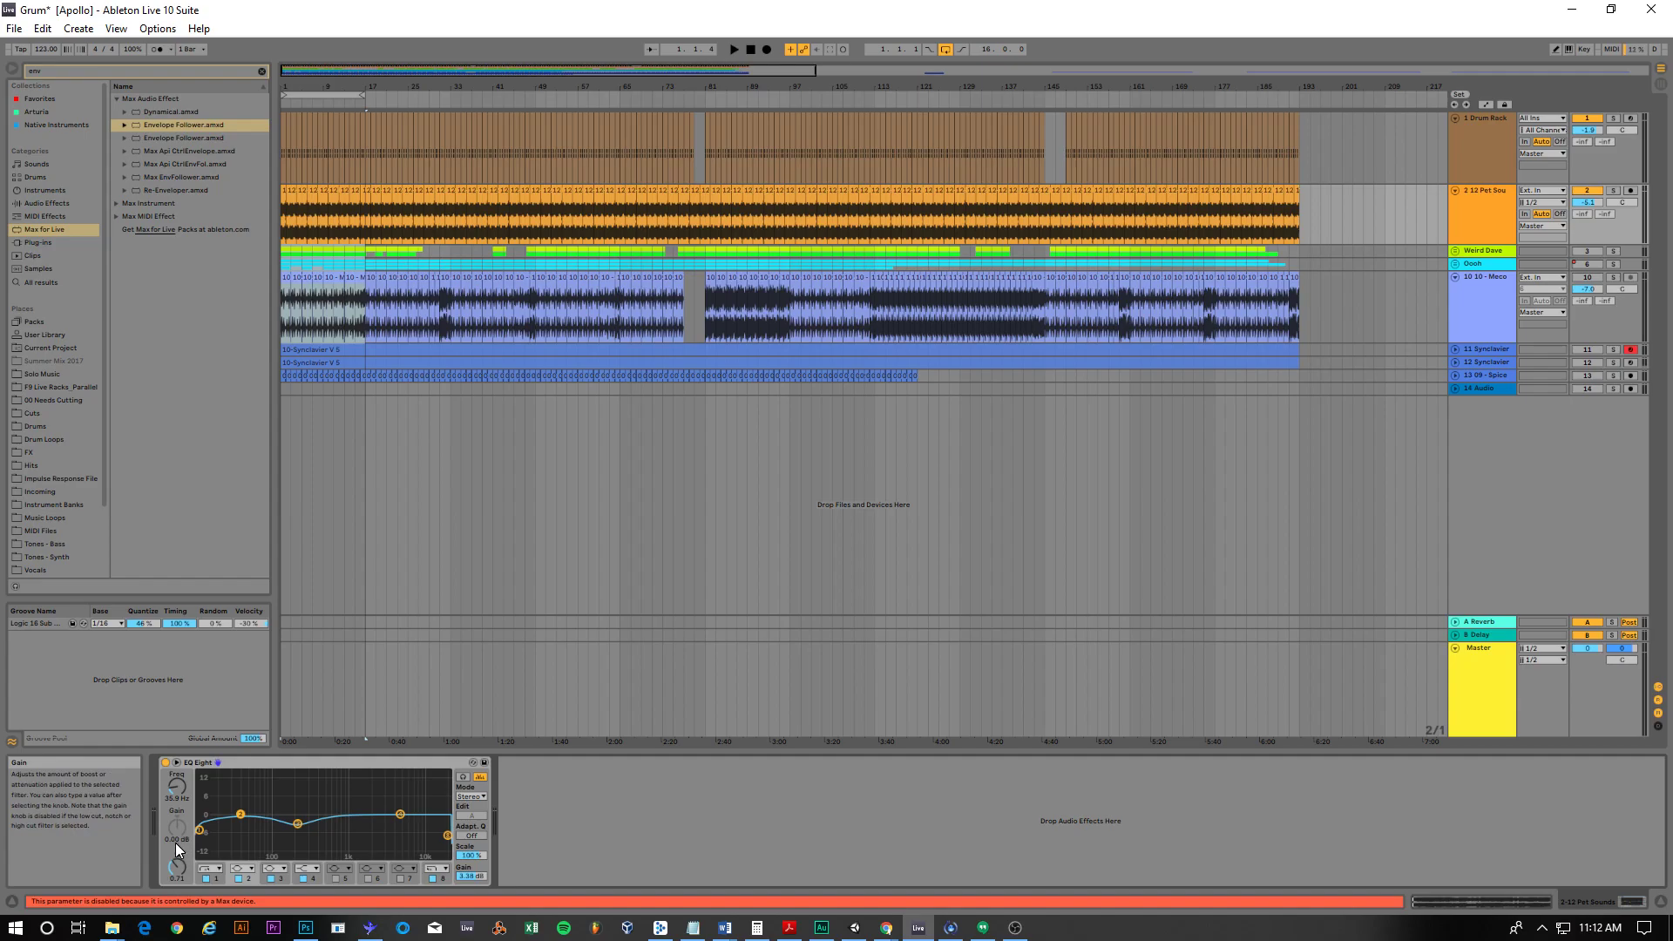
Step: Try a higher frequency for EQ Eight's band 2 on 12 Pet Sounds during playback, and undo the change
key("space")
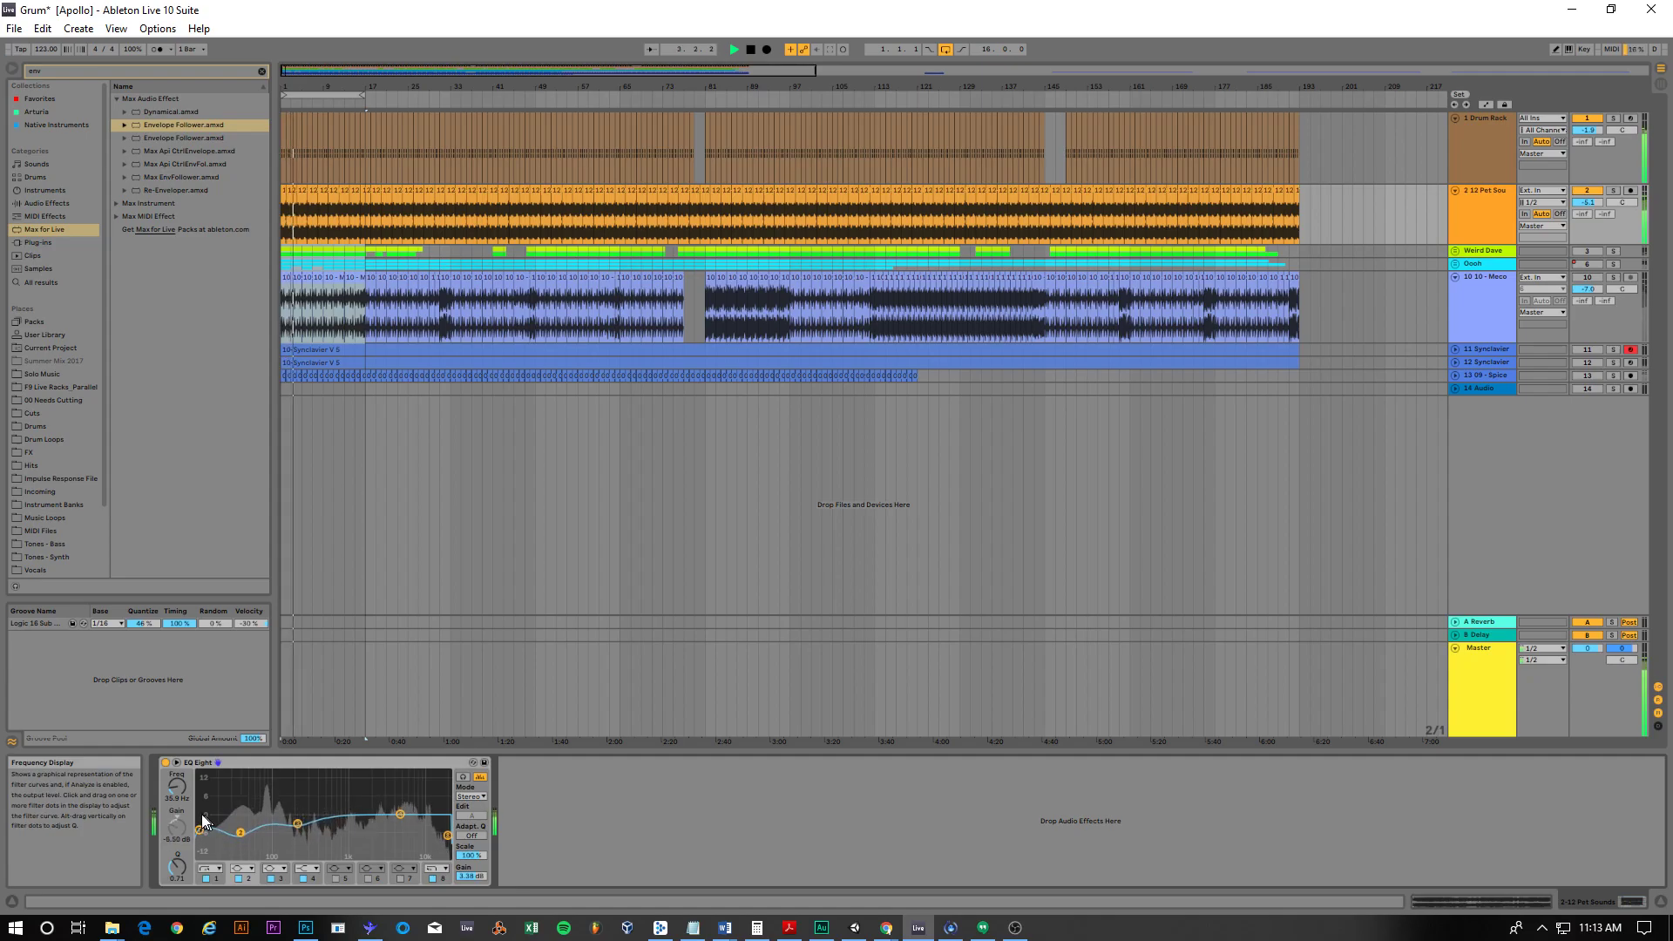
left_click_drag(177, 787, 177, 776)
key("space")
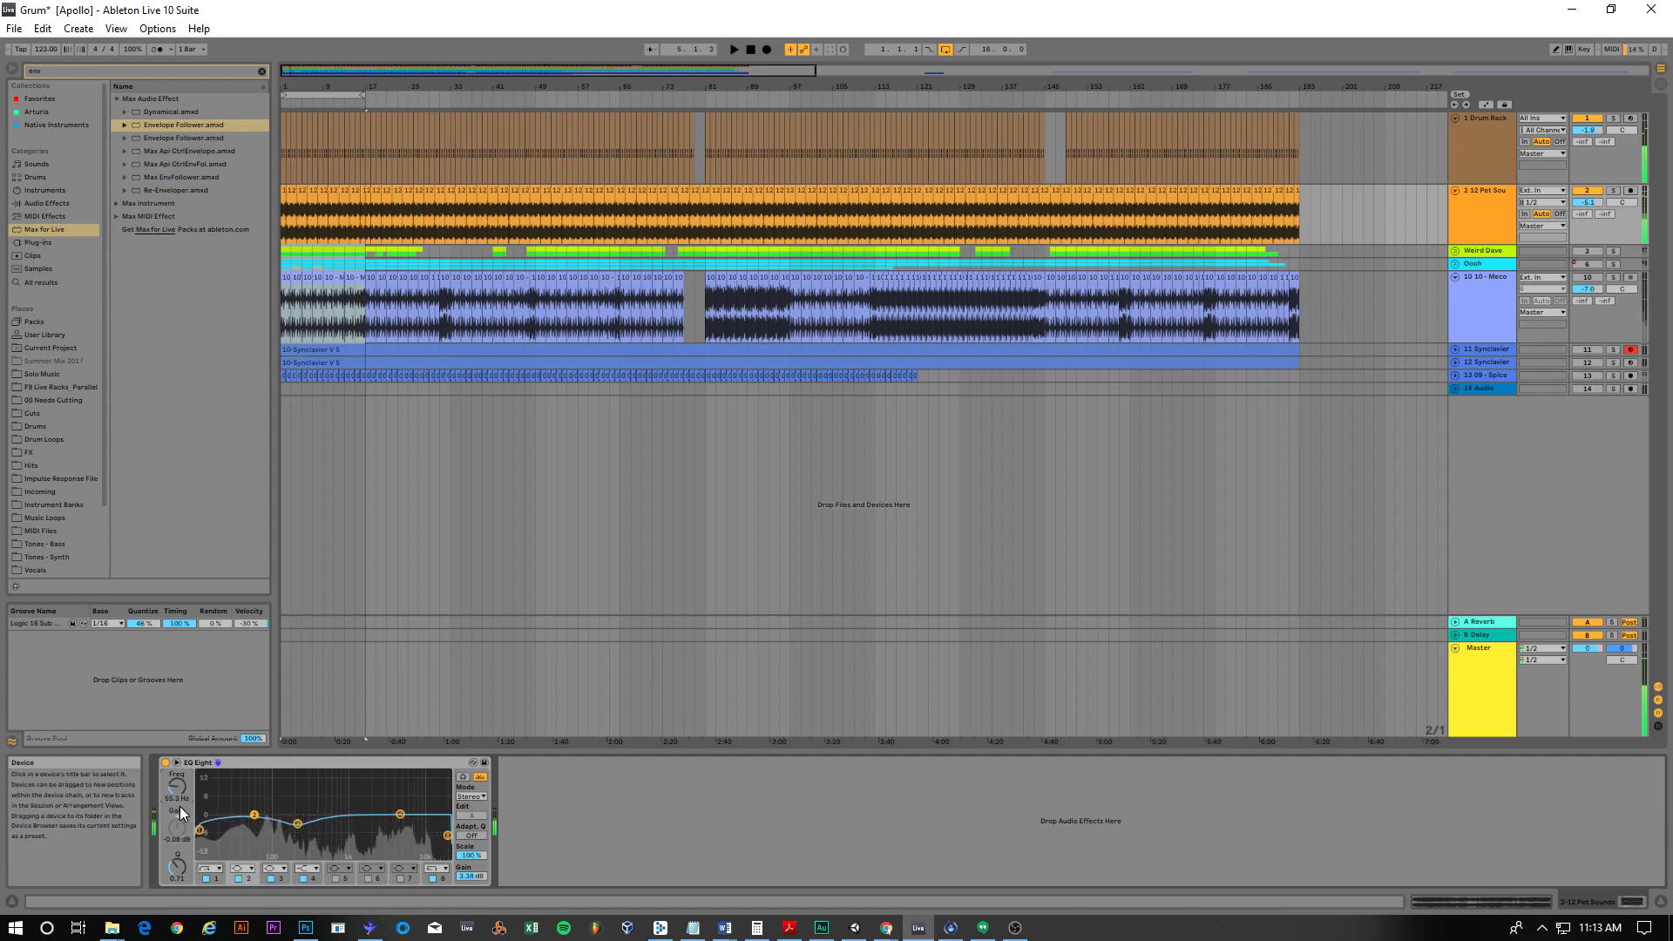
key("ctrl+z")
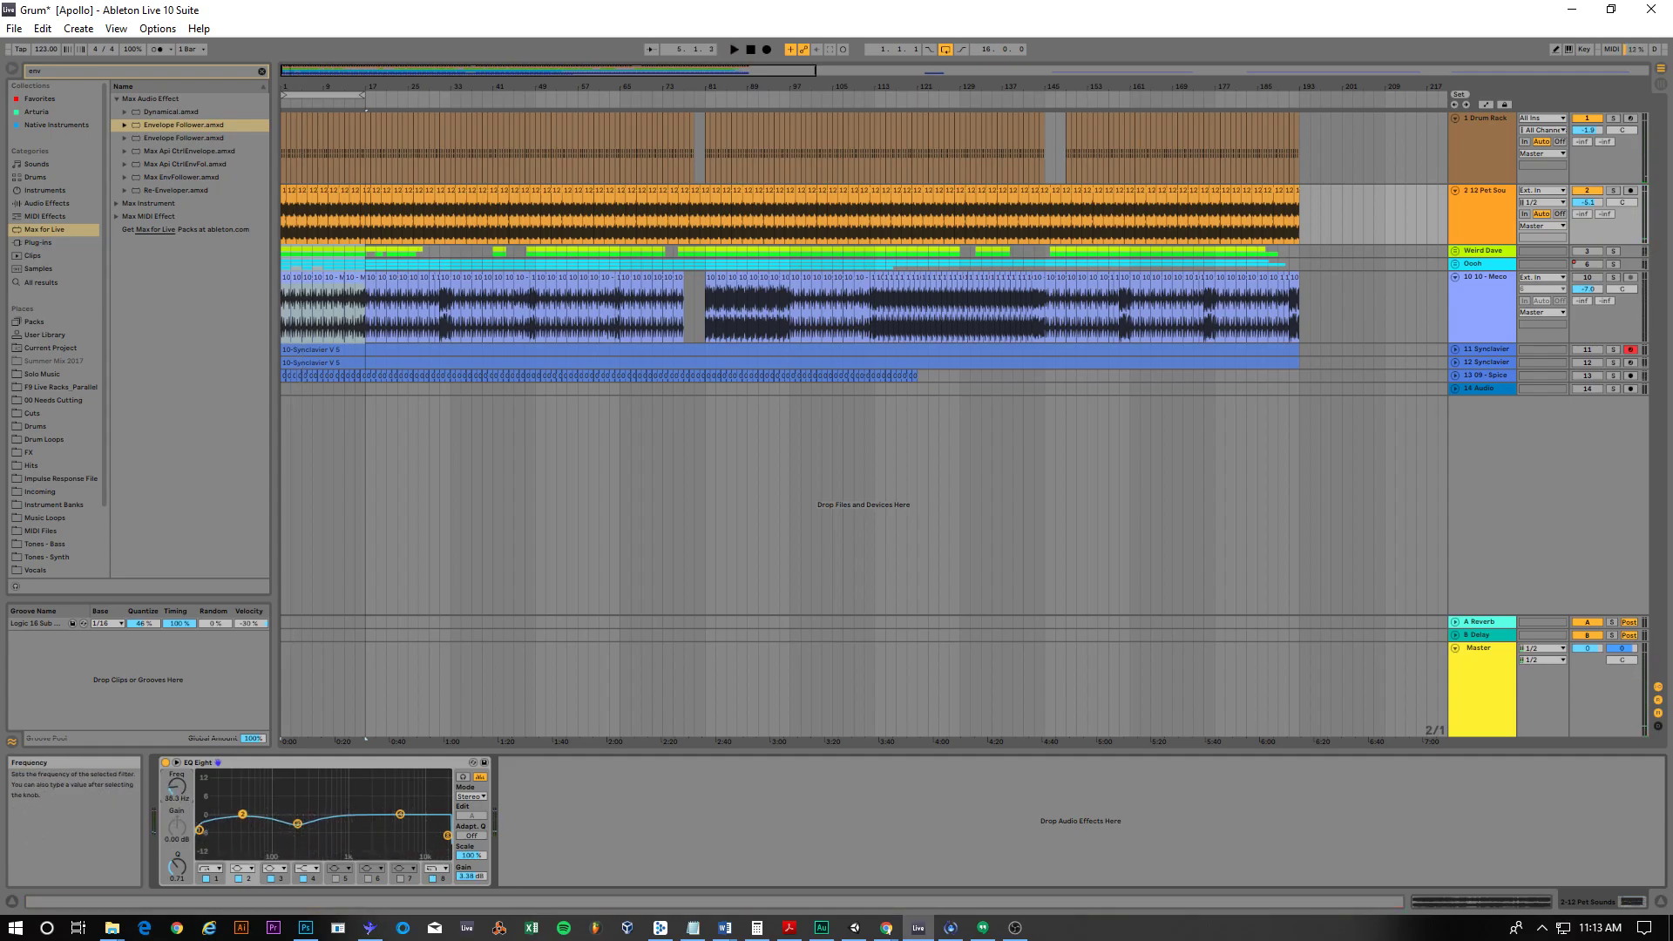
Step: Clear the device search and add an EQ Eight after the Envelope Follower in the Drum Rack's kick chain
left_click(1480, 122)
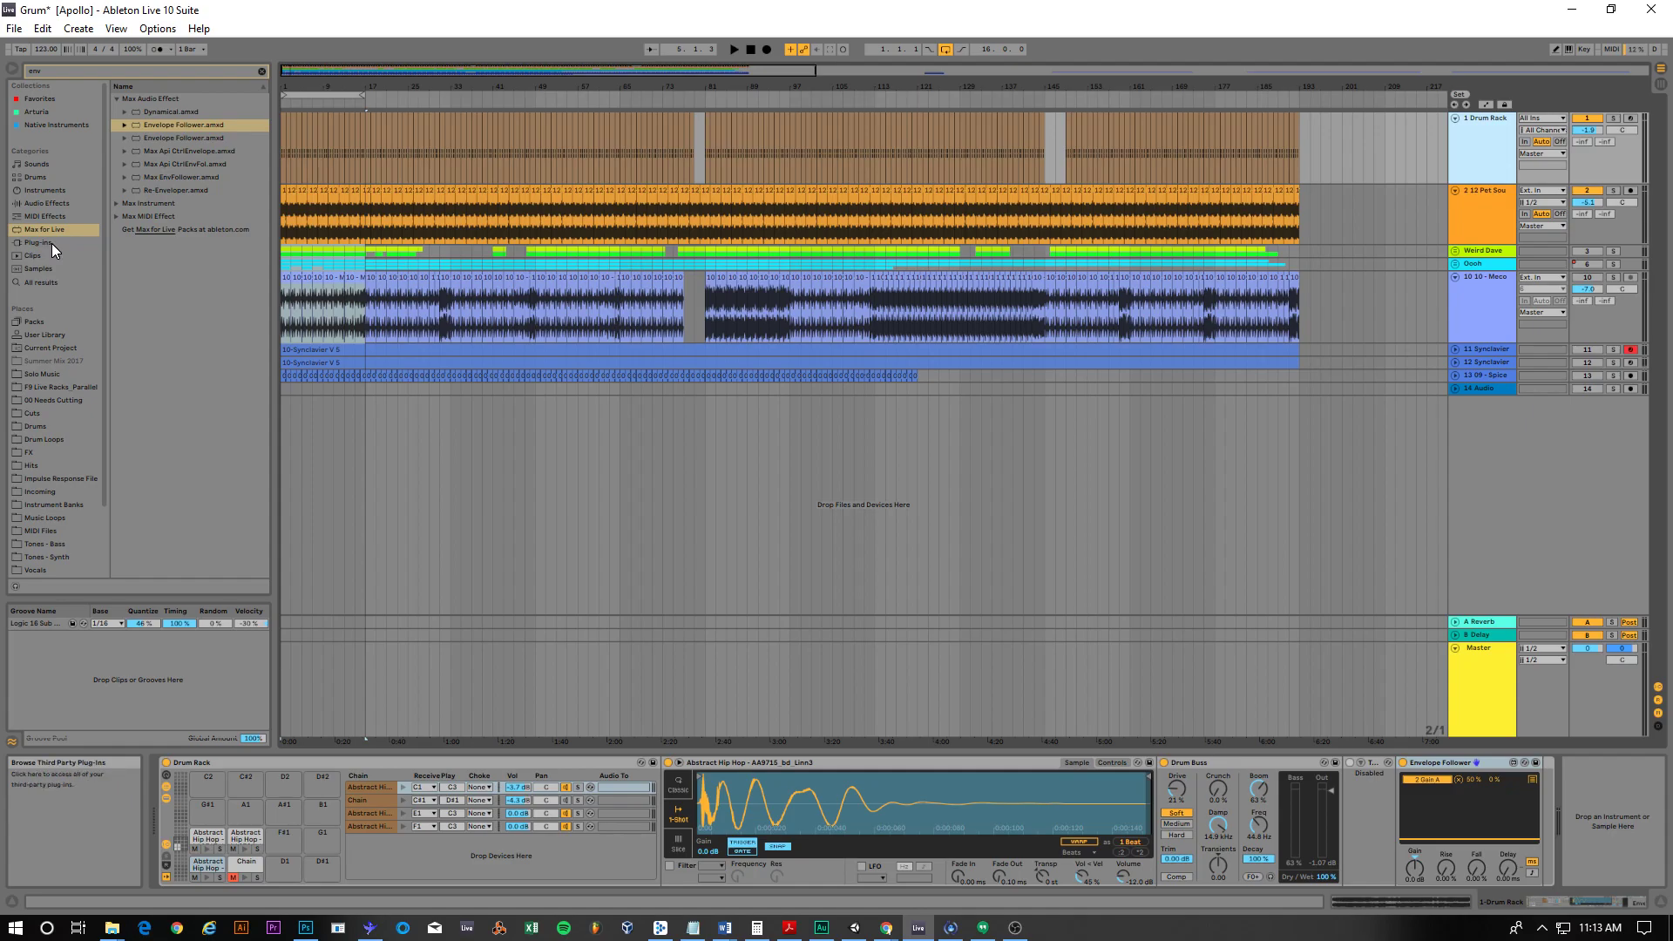
left_click(44, 204)
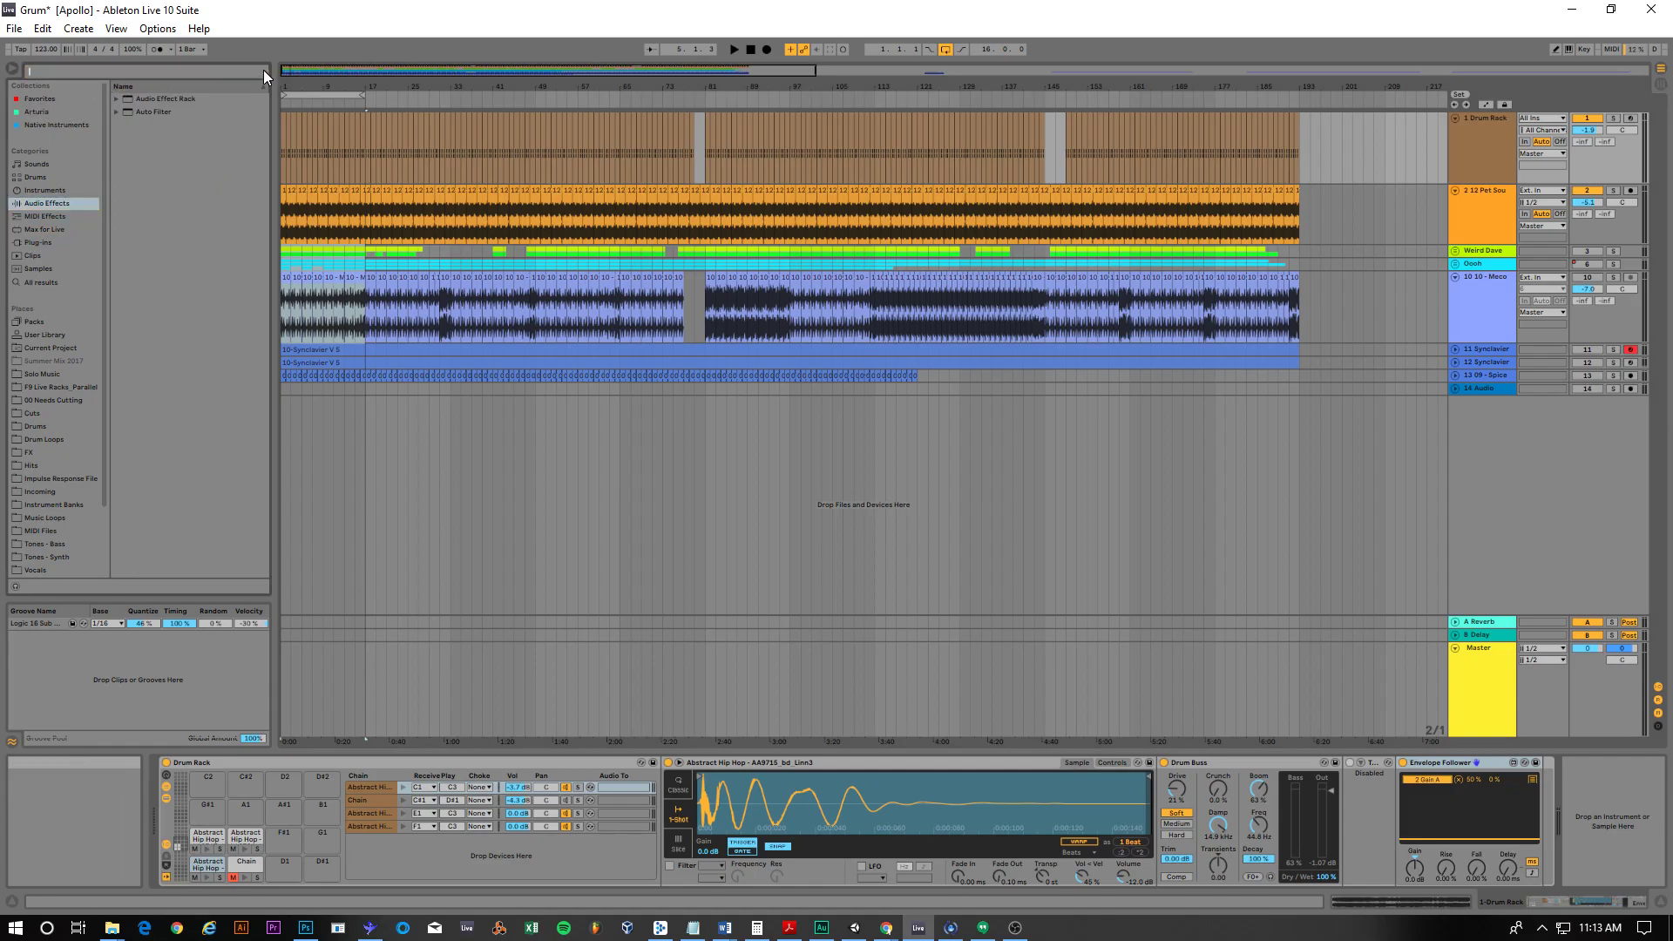
left_click(262, 70)
left_click(160, 230)
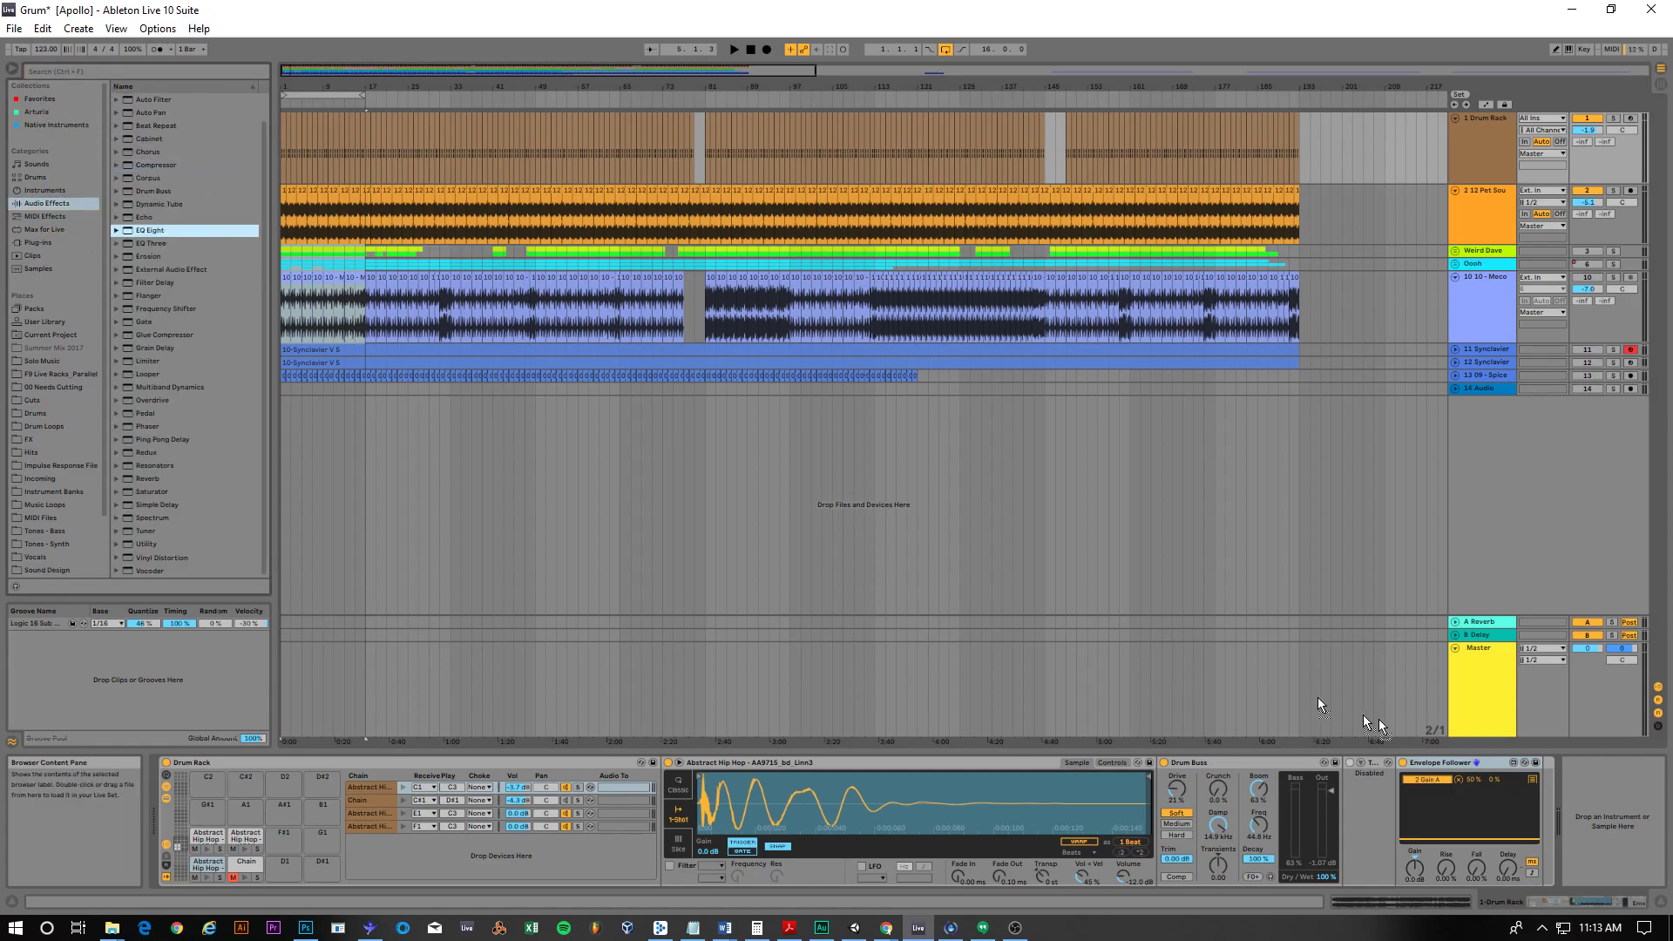
left_click_drag(1588, 767, 1545, 805)
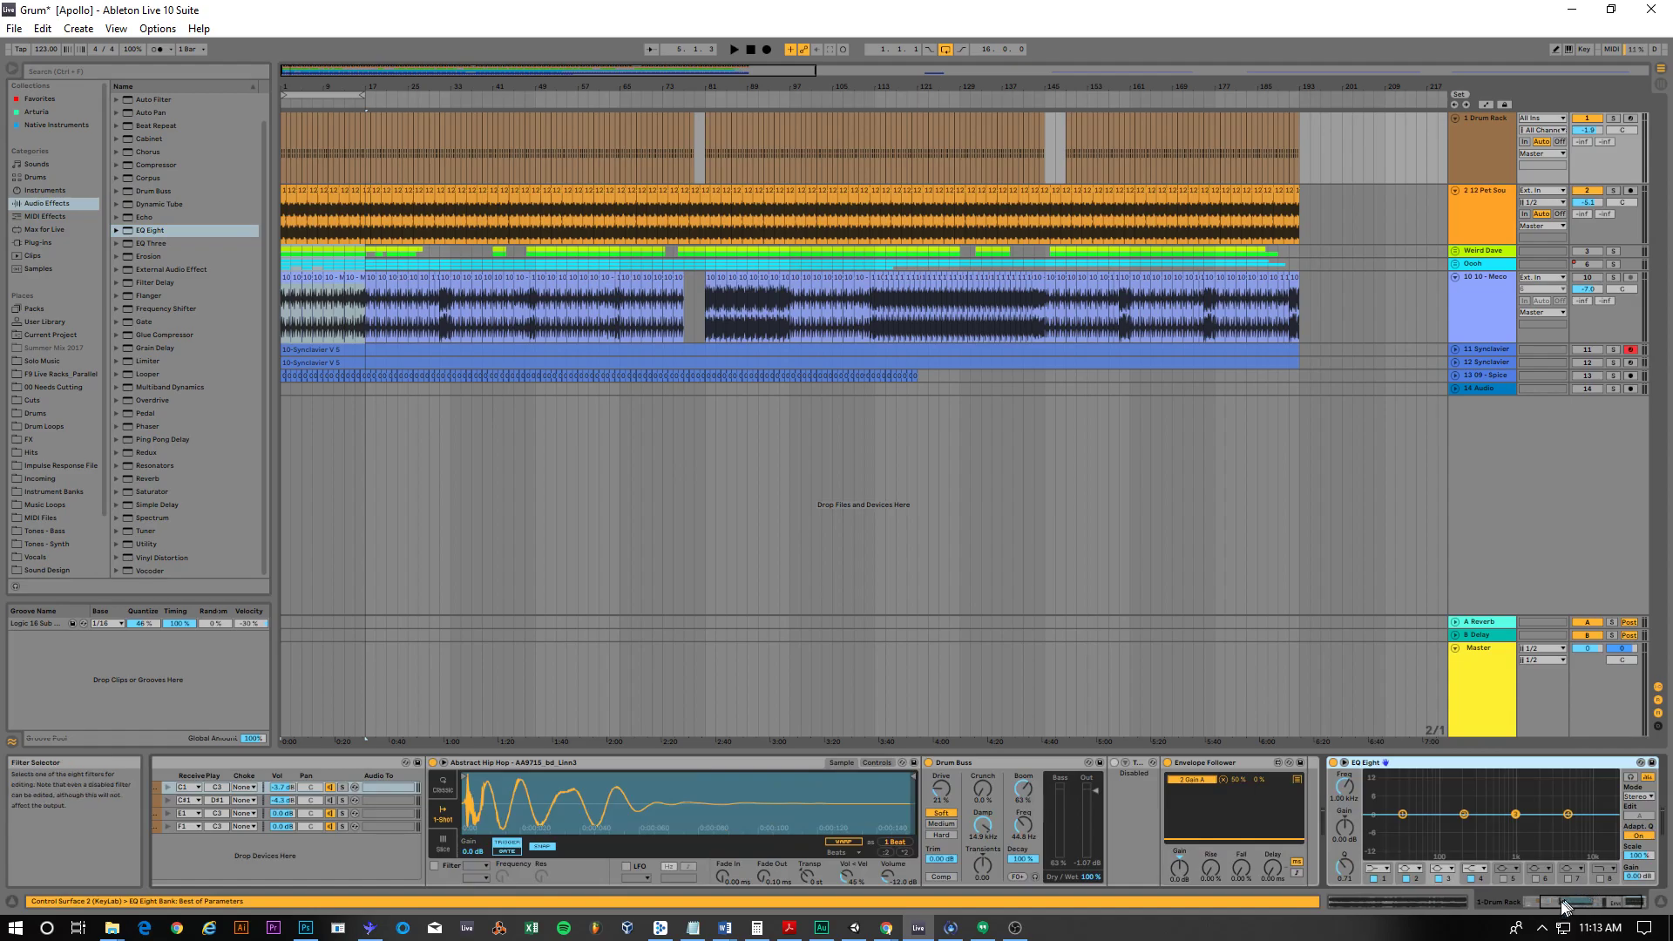
Step: Expand the kick chain's EQ Eight display and play the set to examine the kick's fundamental frequency in the spectrum
left_click(1276, 764)
key("space")
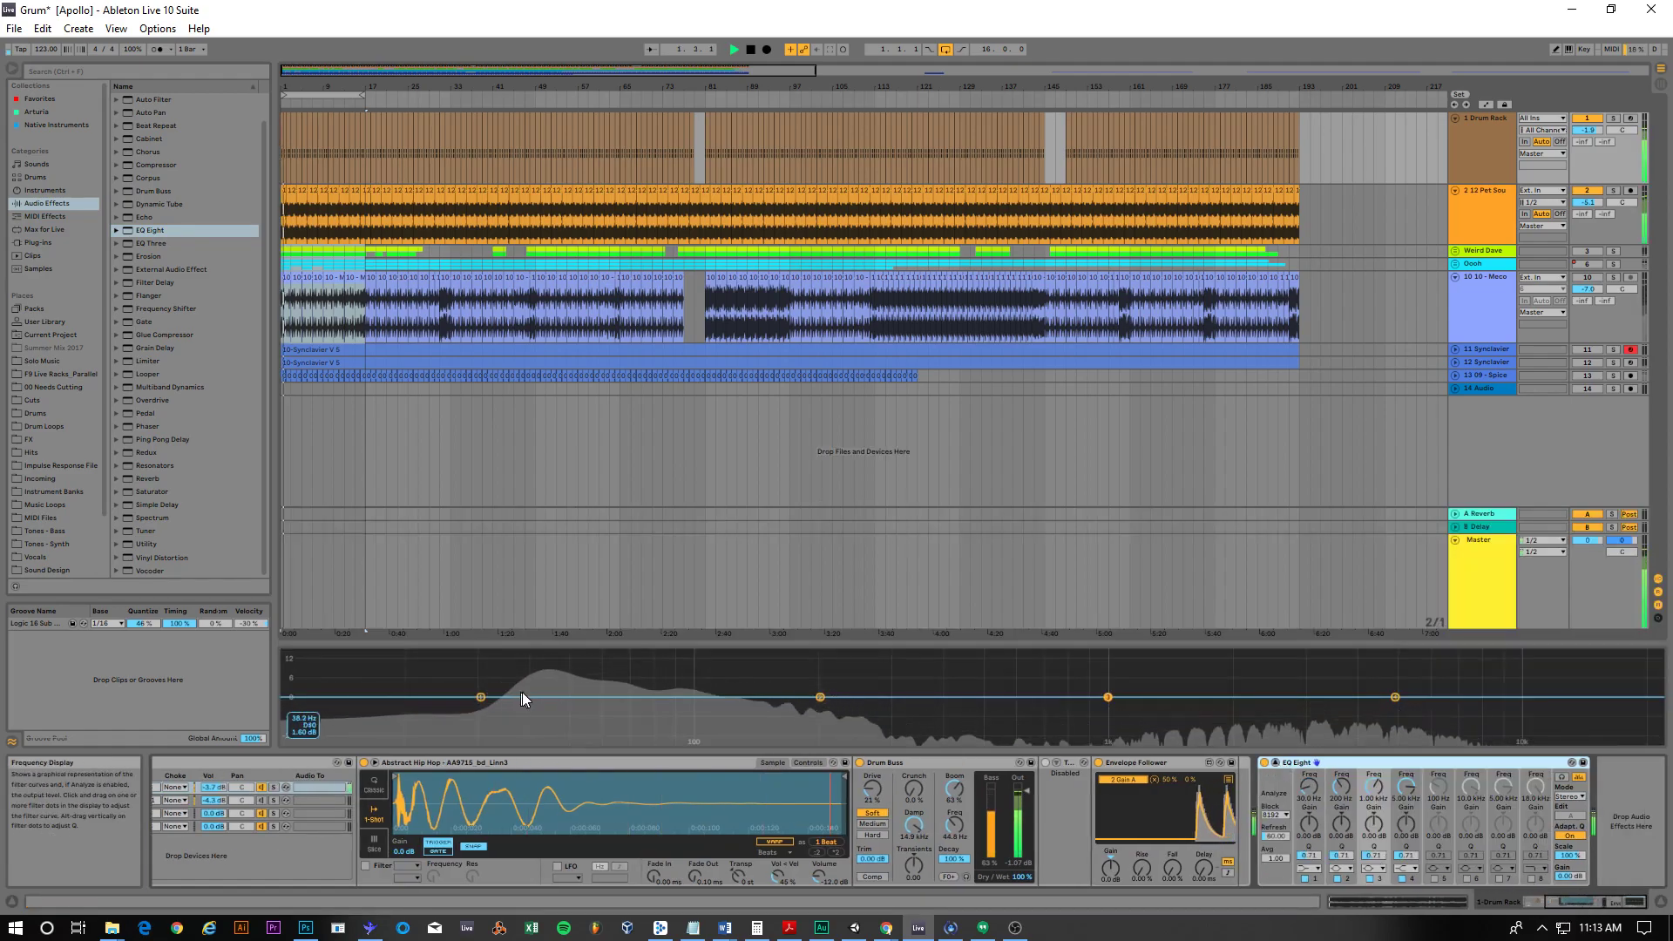
key("space")
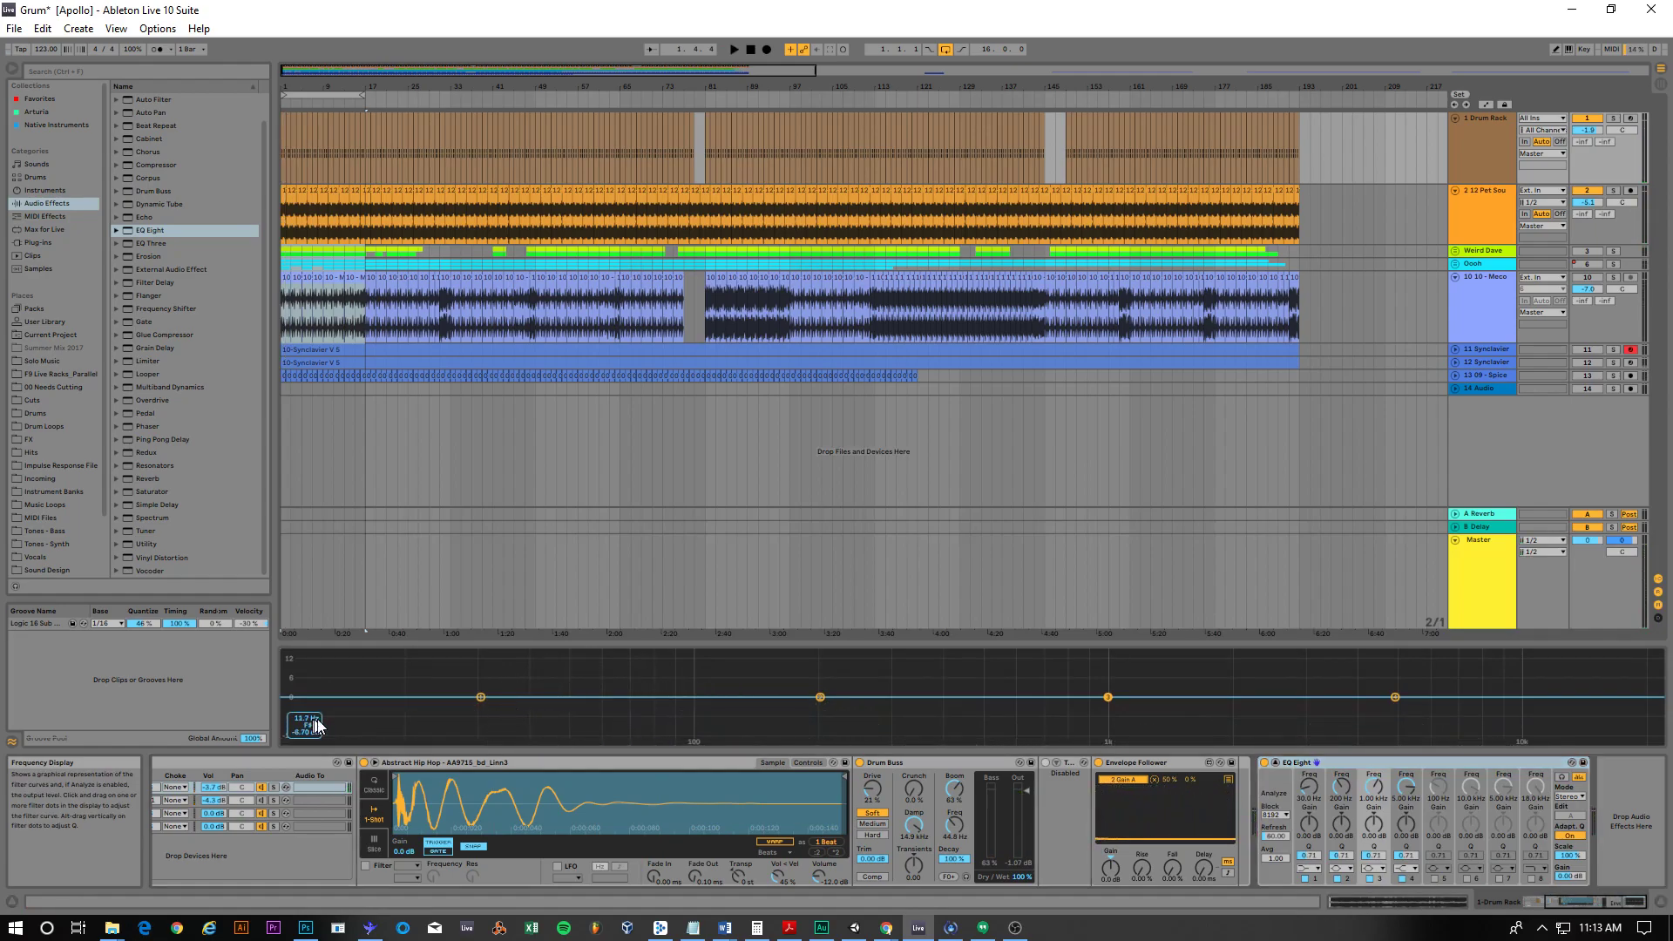
key("space")
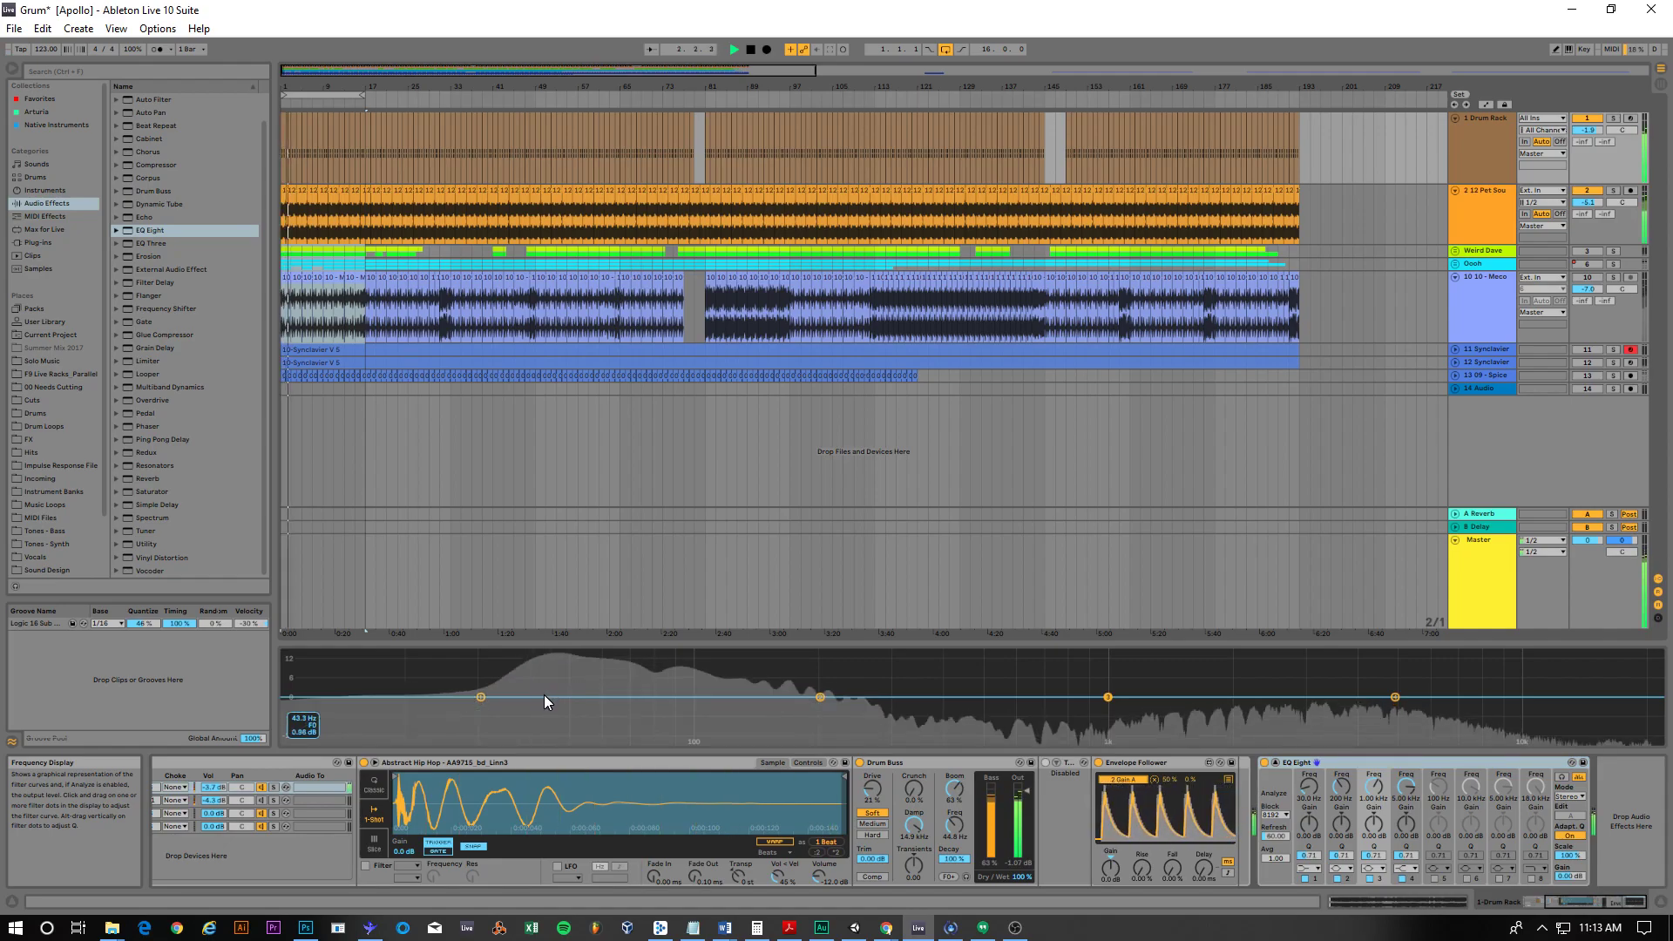
key("space")
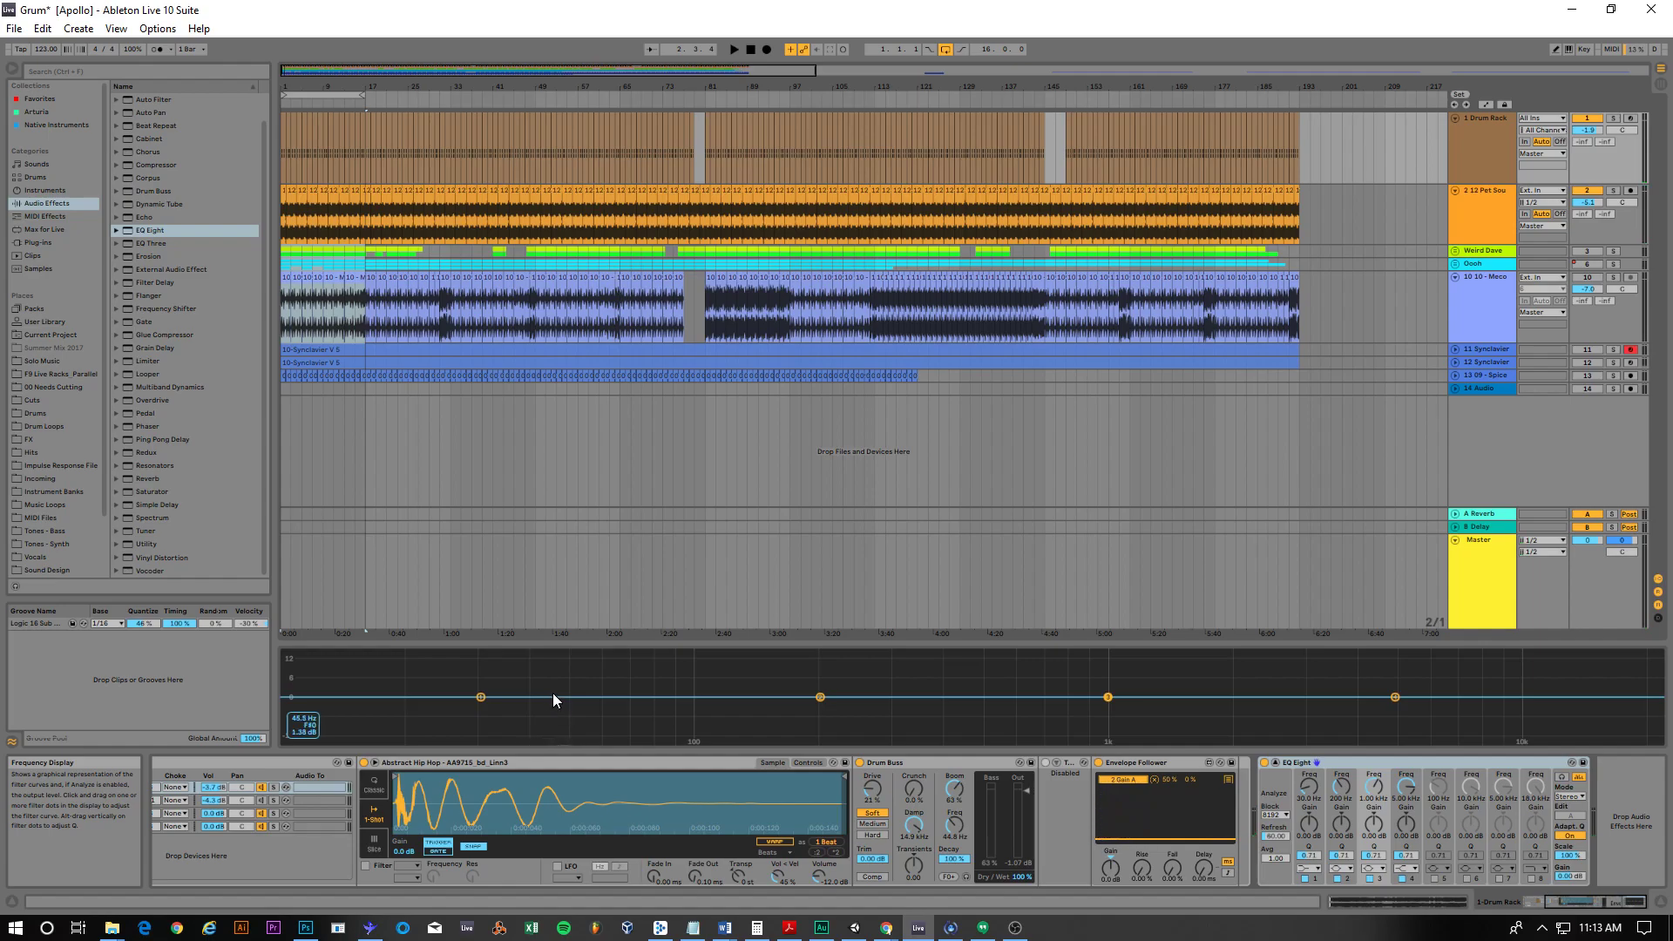
Step: Set the frequency of EQ Eight's band 2 on 12 Pet Sounds to 43.0 Hz and audition it in playback
left_click(1514, 194)
key("space")
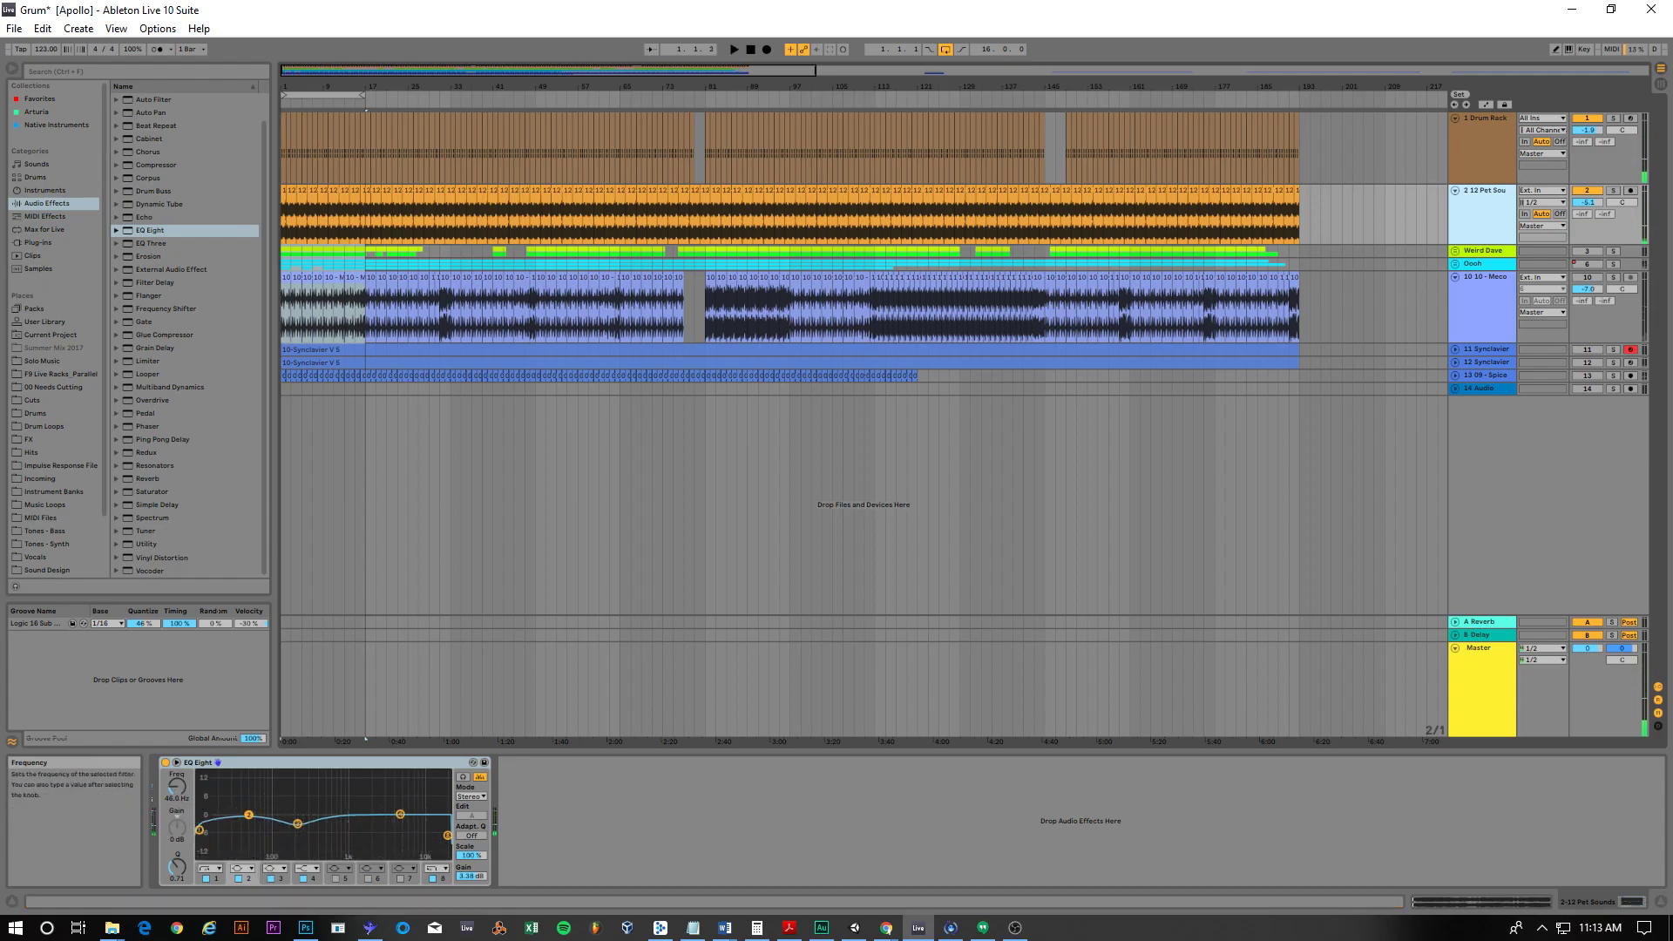
left_click_drag(176, 795, 186, 789)
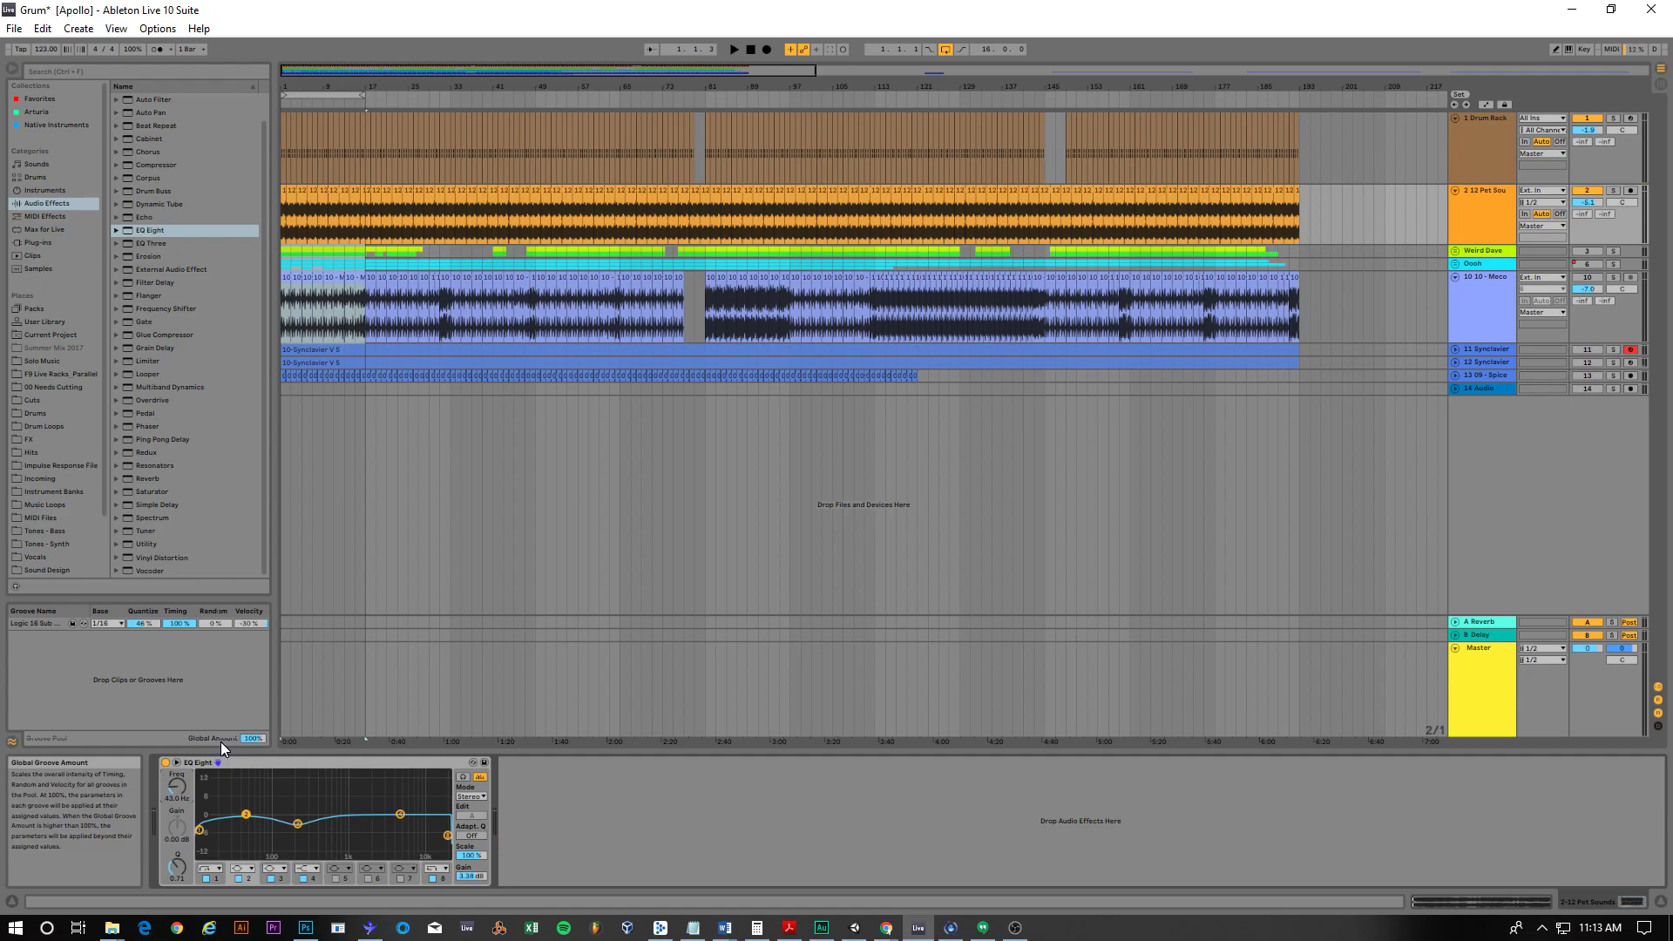
key("space")
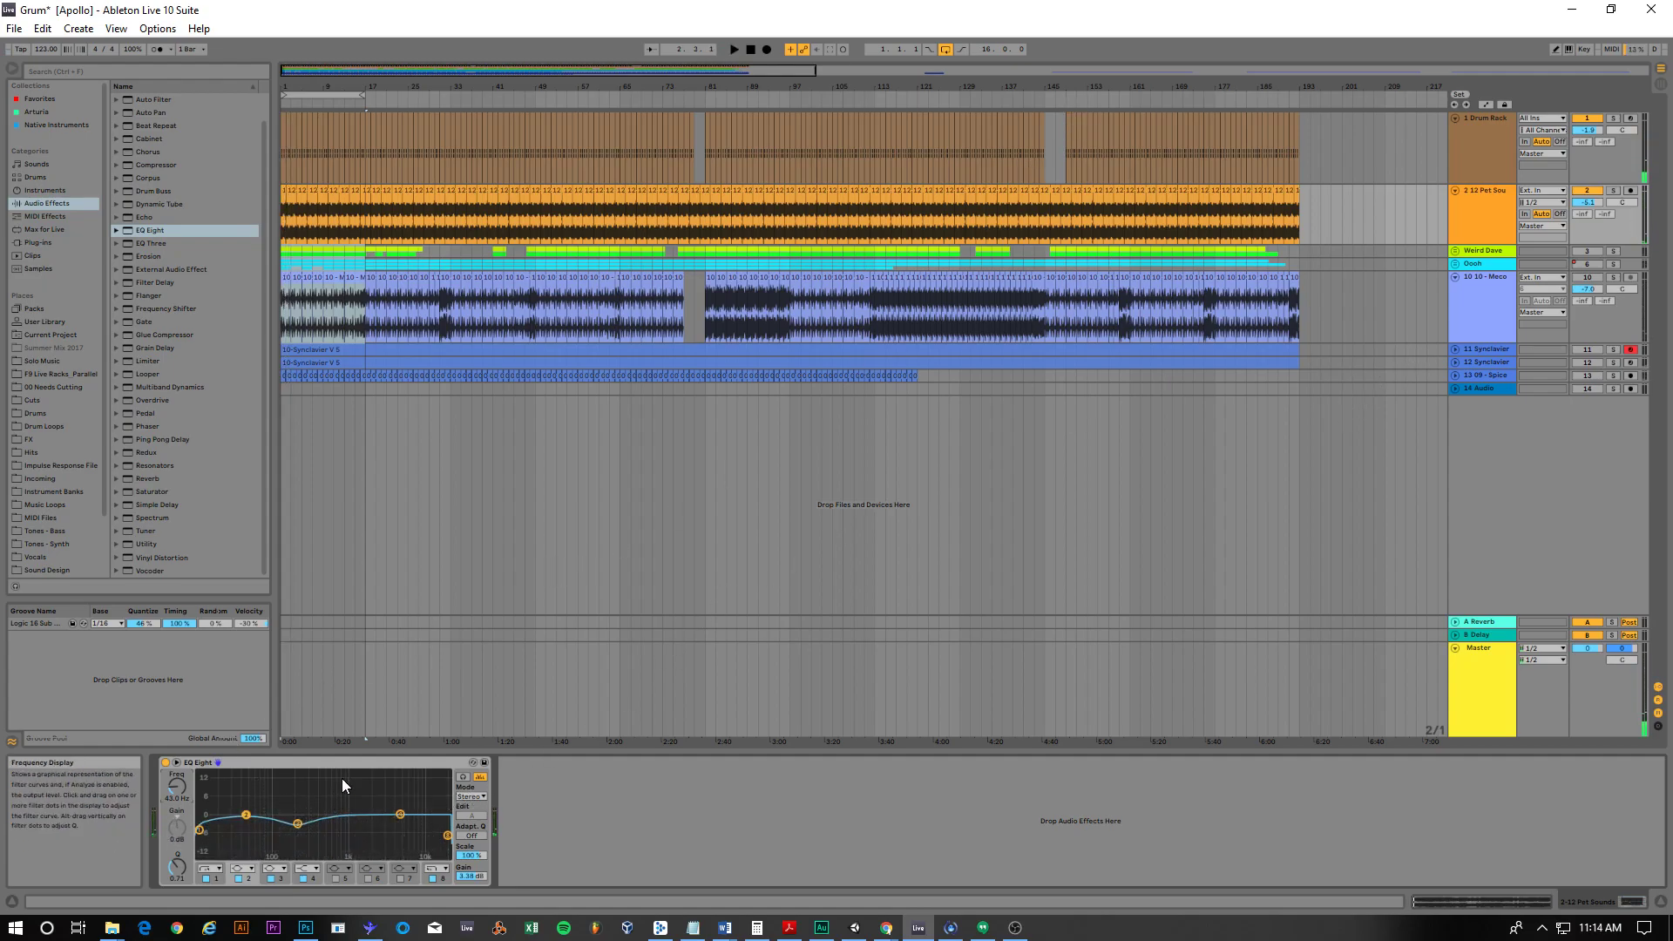
left_click(1503, 193)
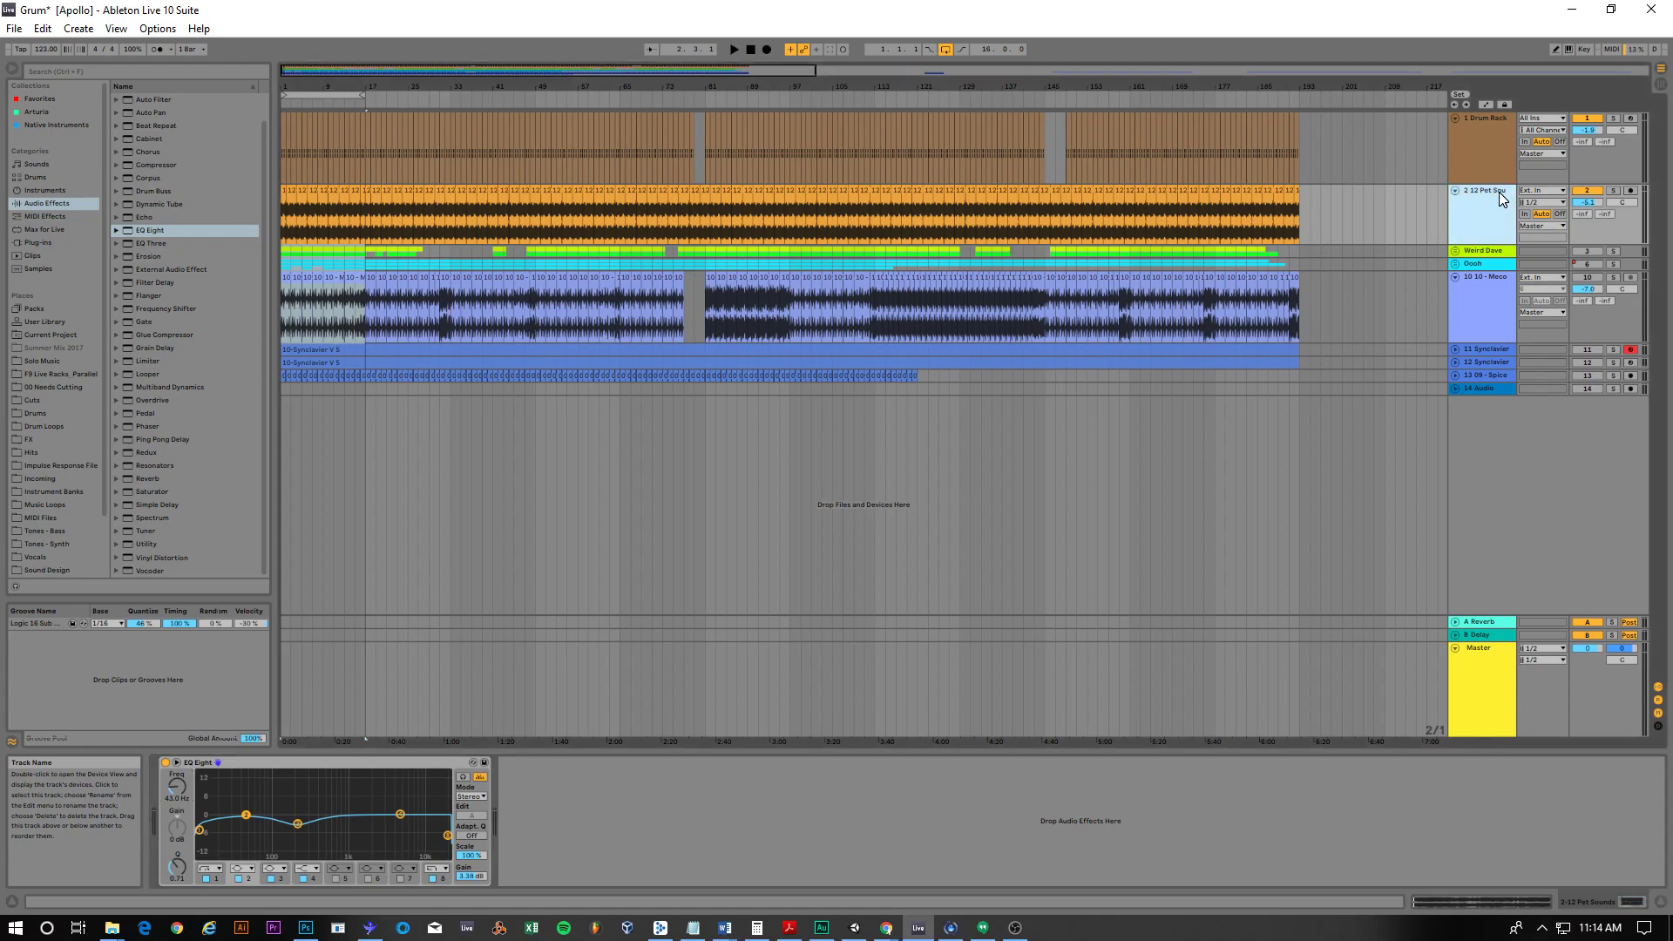